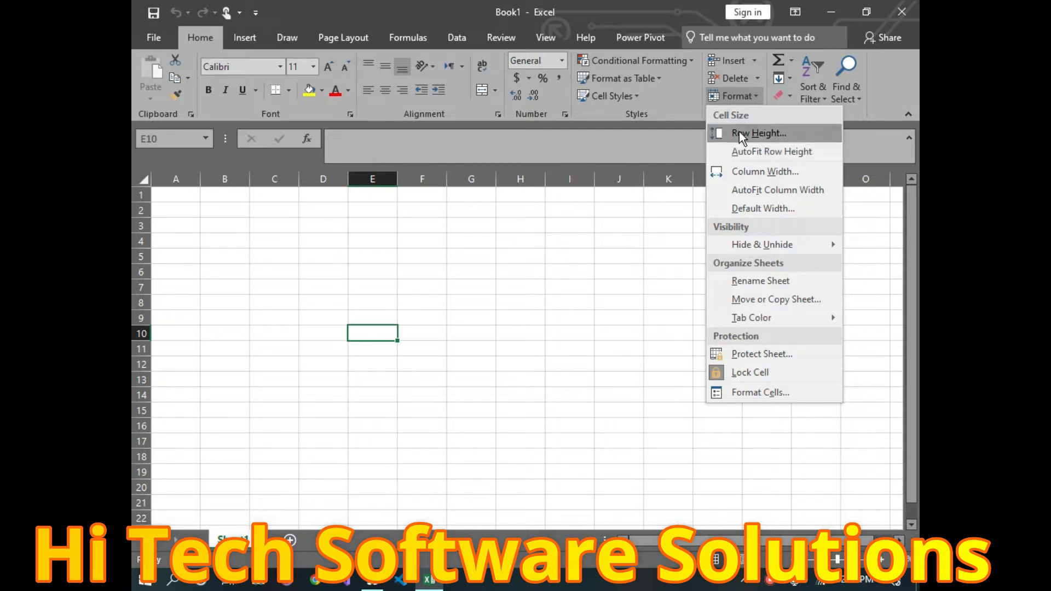
Step: Drag row 1 much taller and back down, then nudge row 2 slightly taller
{"action": "left_click", "coordinate": [453, 188]}
{"action": "left_click_drag", "start_coordinate": [145, 202], "coordinate": [150, 273]}
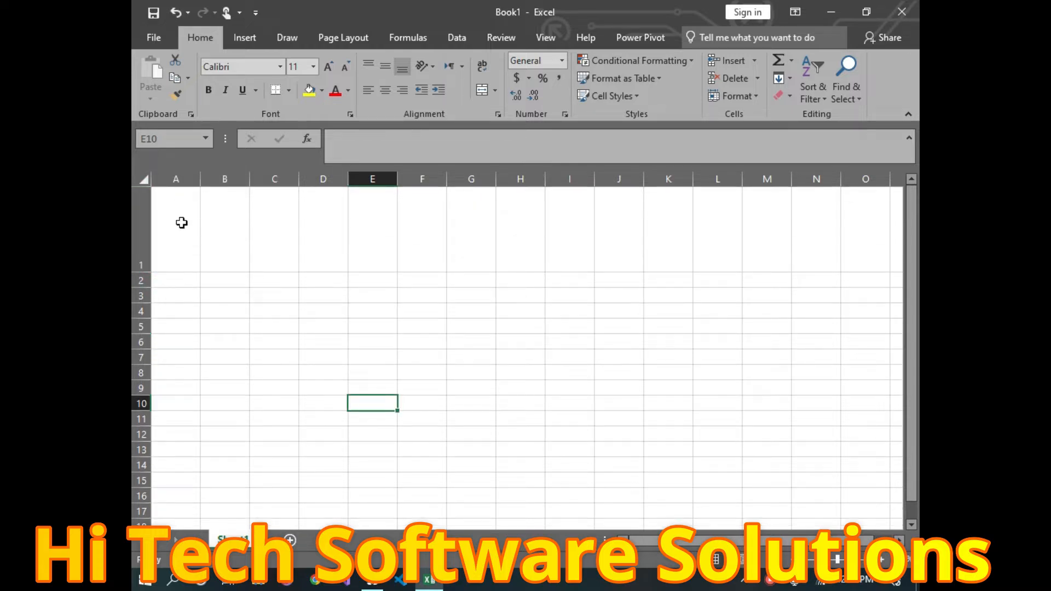
{"action": "left_click_drag", "start_coordinate": [144, 272], "coordinate": [143, 213]}
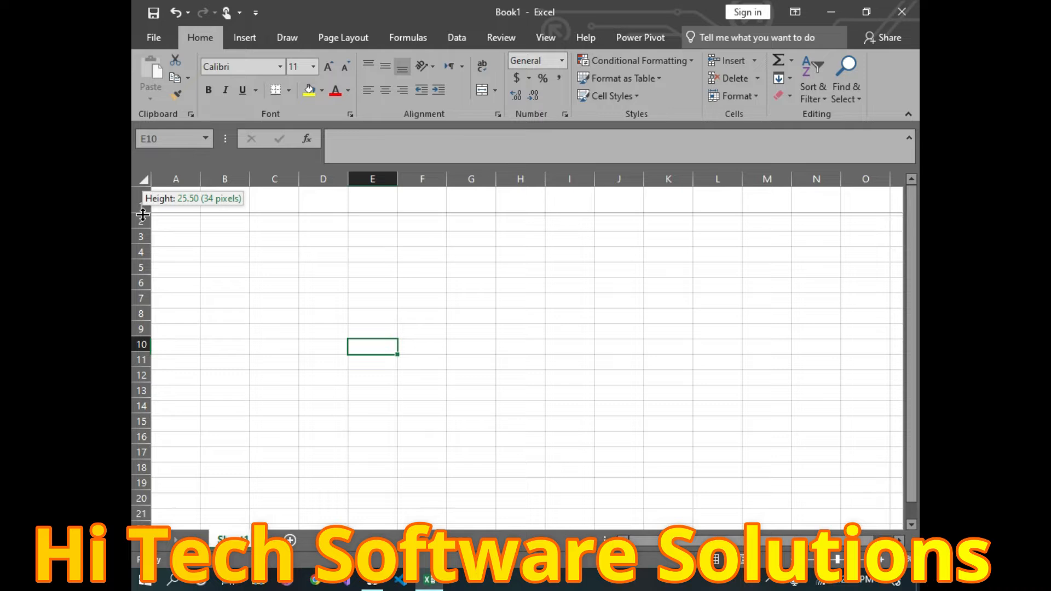
{"action": "left_click_drag", "start_coordinate": [143, 214], "coordinate": [143, 211]}
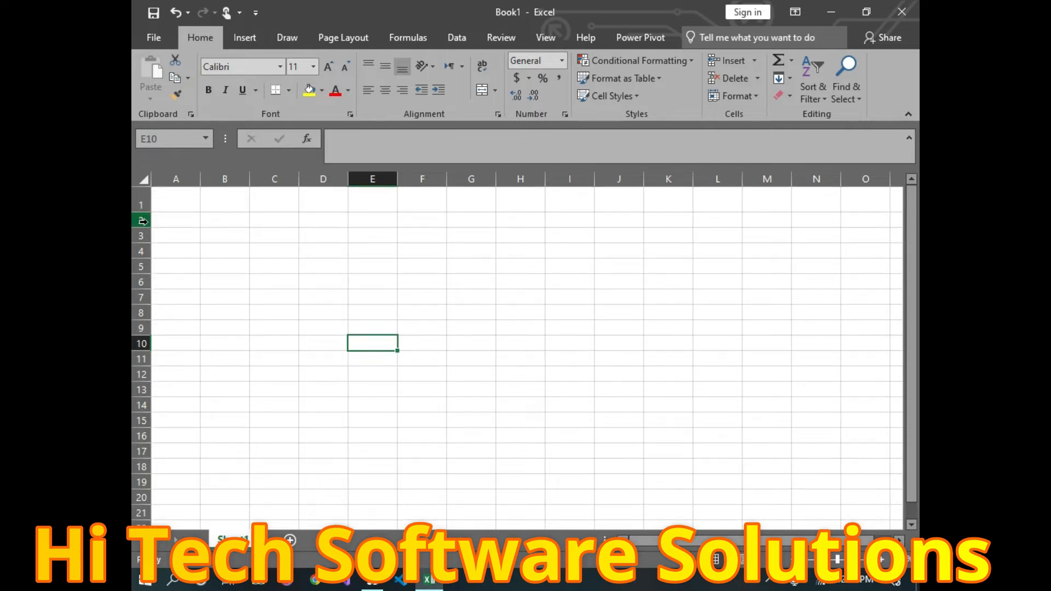
{"action": "left_click_drag", "start_coordinate": [143, 226], "coordinate": [143, 227]}
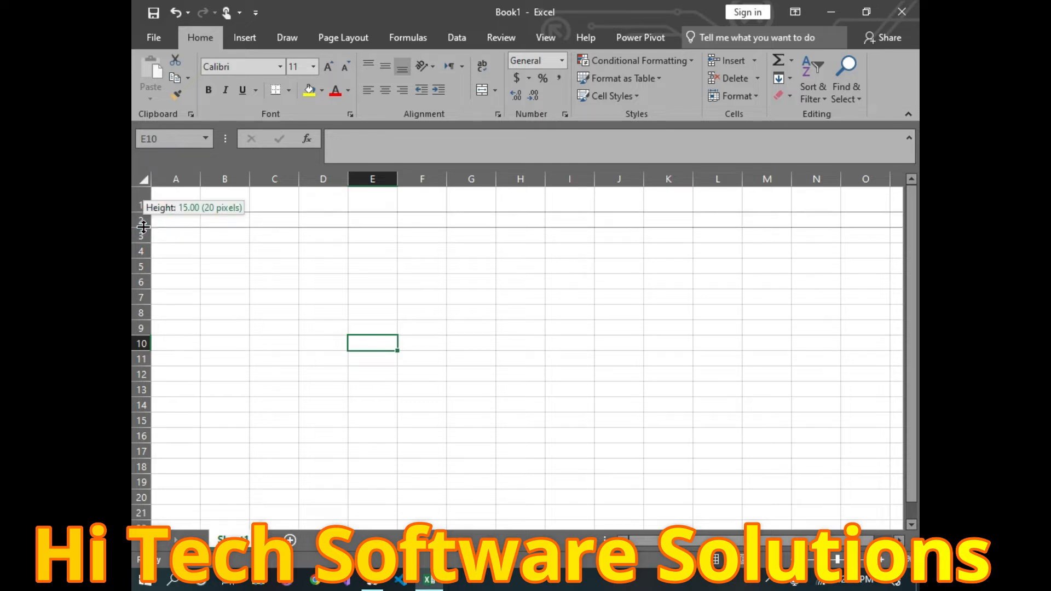
{"action": "left_click_drag", "start_coordinate": [143, 226], "coordinate": [144, 226]}
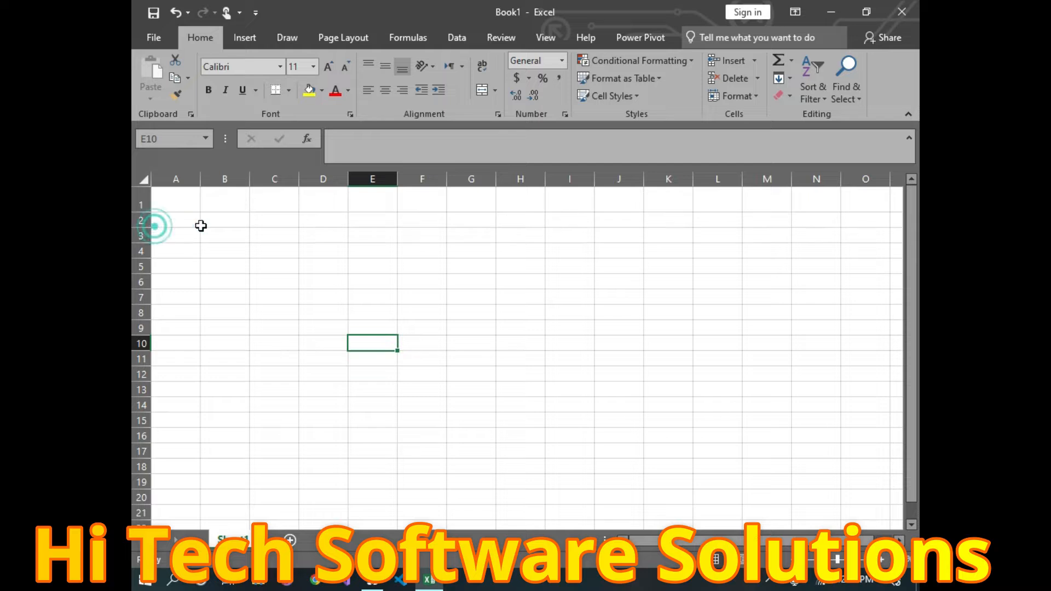
Step: Set row 10's height to 35 points, then reselect row 10
{"action": "left_click", "coordinate": [744, 101]}
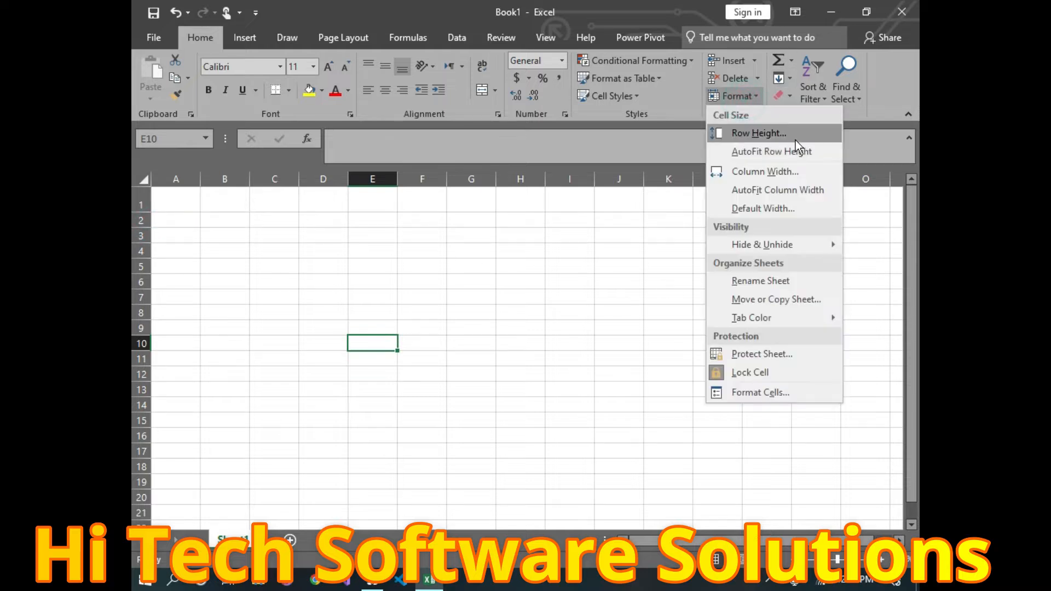
{"action": "left_click", "coordinate": [779, 136]}
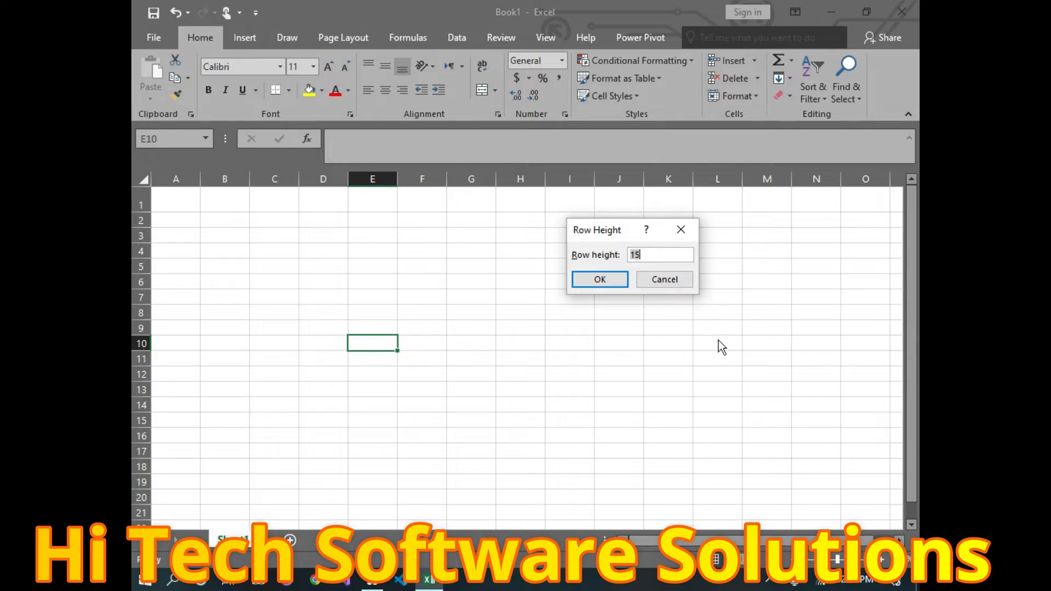
{"action": "key", "text": "BackSpace"}
{"action": "type", "text": "35"}
{"action": "left_click", "coordinate": [600, 279]}
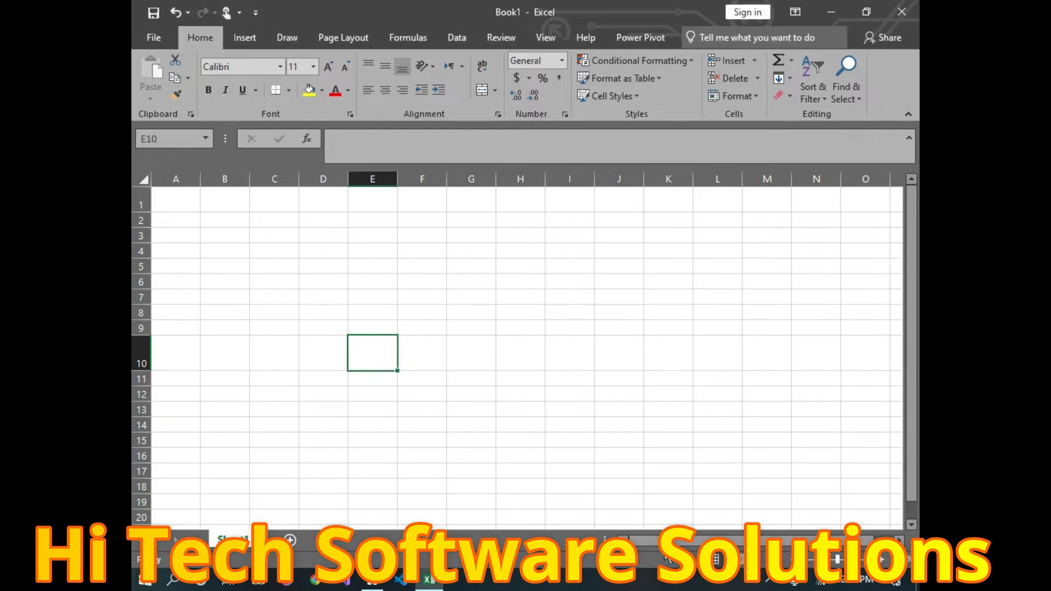
{"action": "left_click", "coordinate": [142, 355]}
{"action": "left_click", "coordinate": [748, 97]}
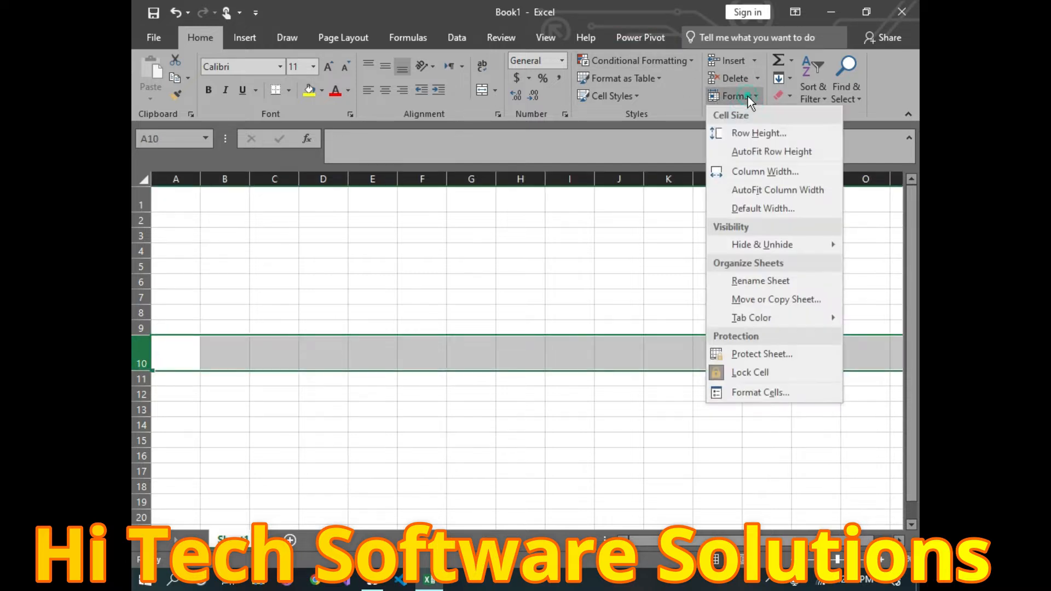
Step: AutoFit row 10 back to the standard height, leaving row 10 selected
{"action": "left_click", "coordinate": [756, 152]}
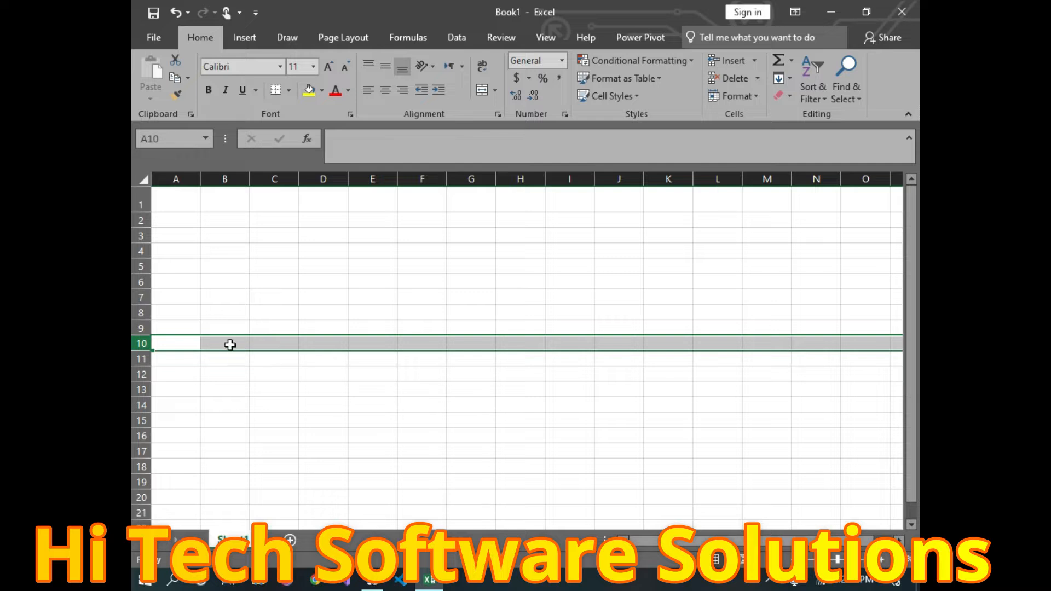
{"action": "left_click", "coordinate": [191, 390]}
{"action": "left_click", "coordinate": [141, 343]}
{"action": "left_click", "coordinate": [752, 100]}
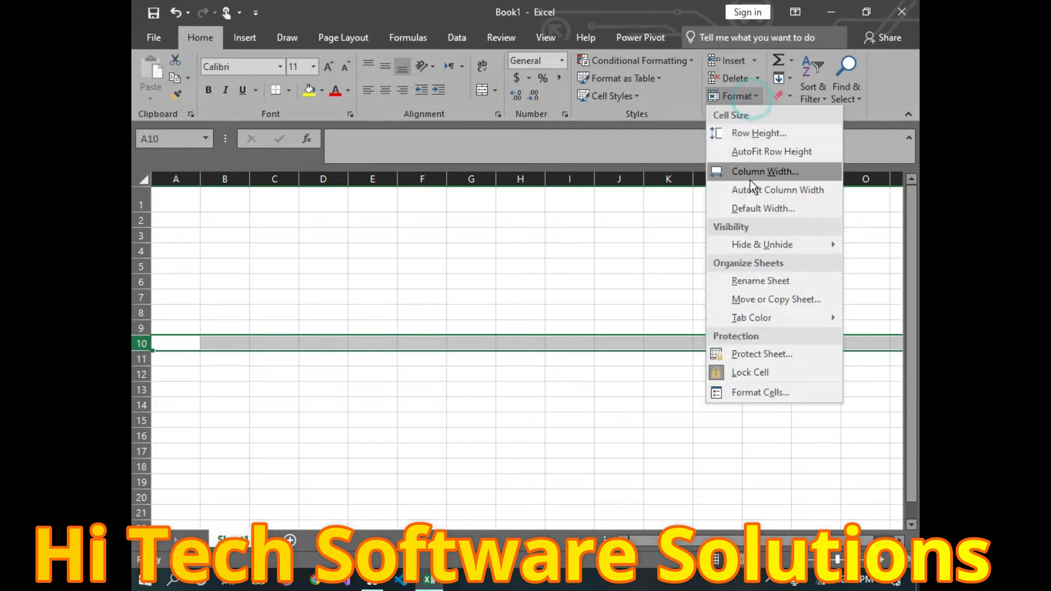
{"action": "left_click", "coordinate": [377, 279]}
Step: Change column B's width from 8.43 to 20
{"action": "left_click", "coordinate": [205, 182]}
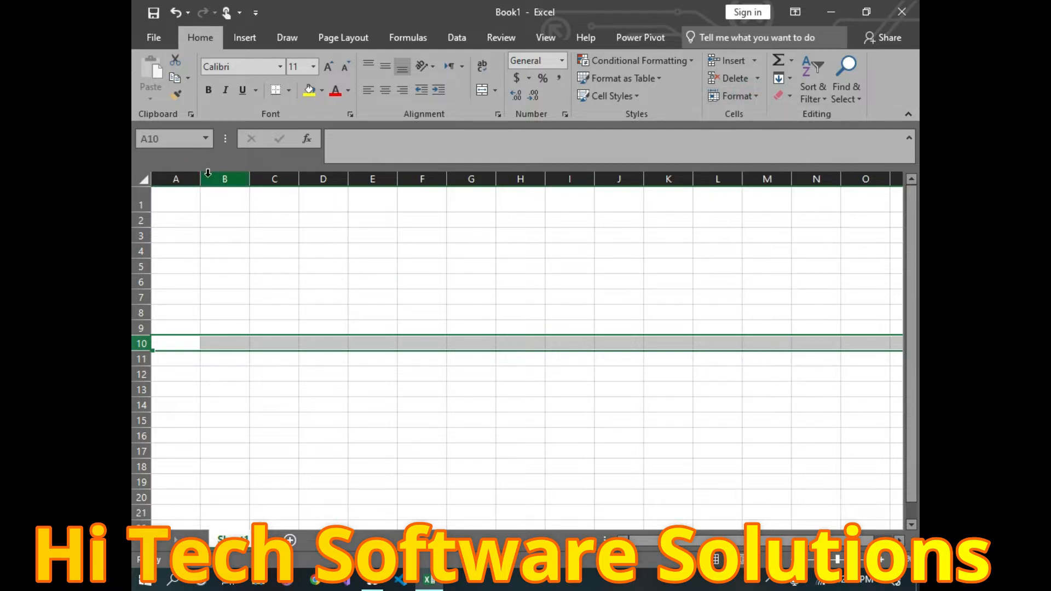
{"action": "left_click", "coordinate": [212, 180]}
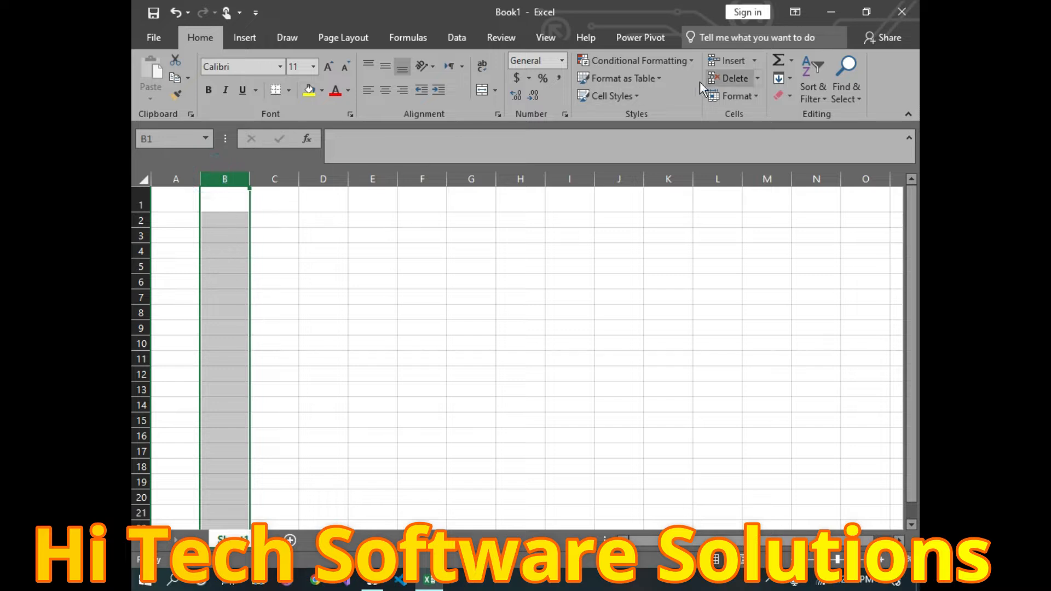
{"action": "left_click", "coordinate": [249, 183]}
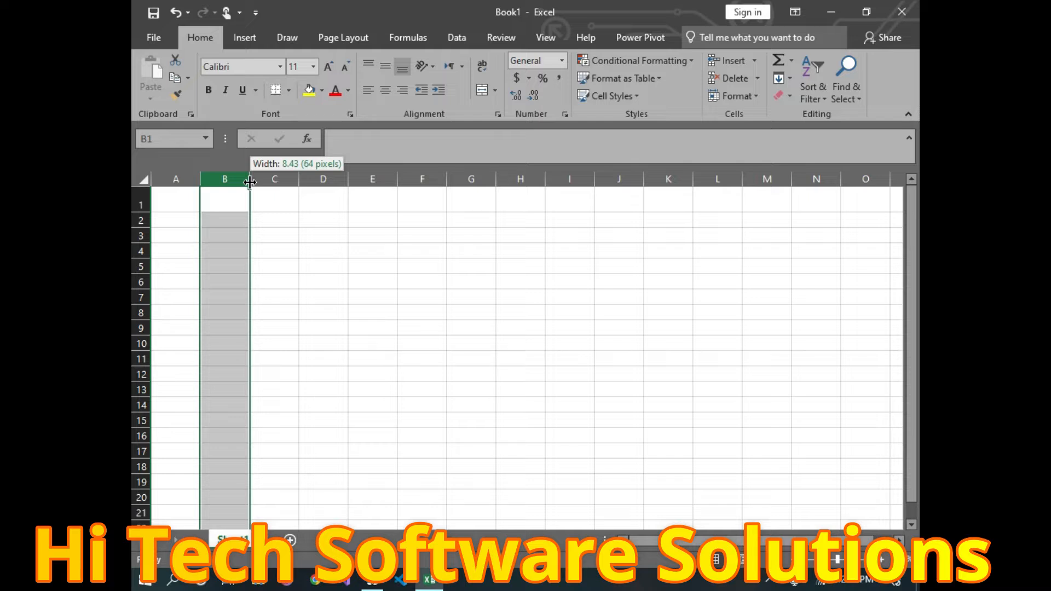
{"action": "left_click", "coordinate": [760, 97]}
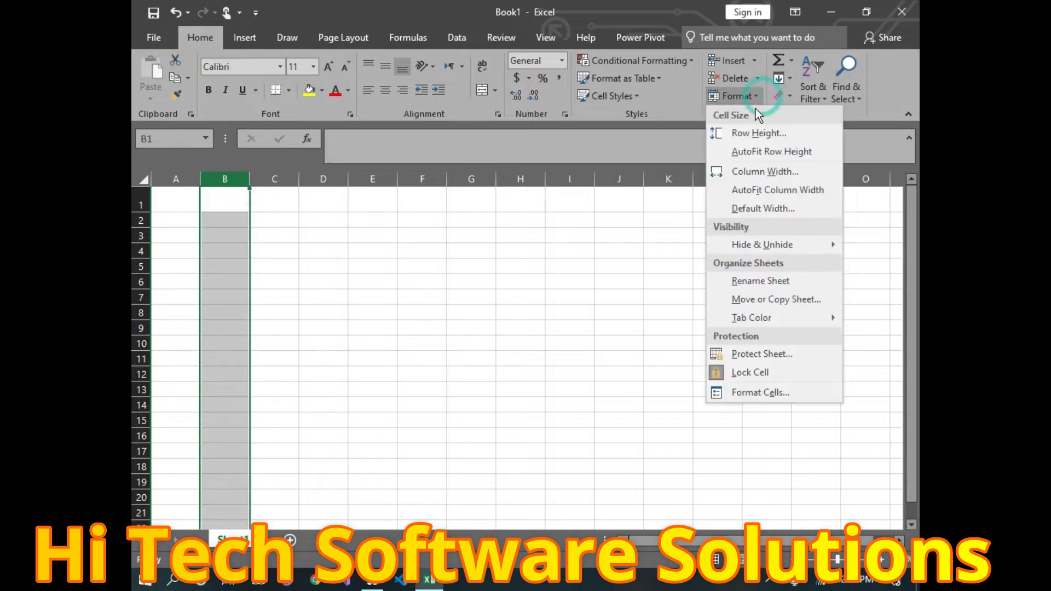
{"action": "left_click", "coordinate": [756, 177]}
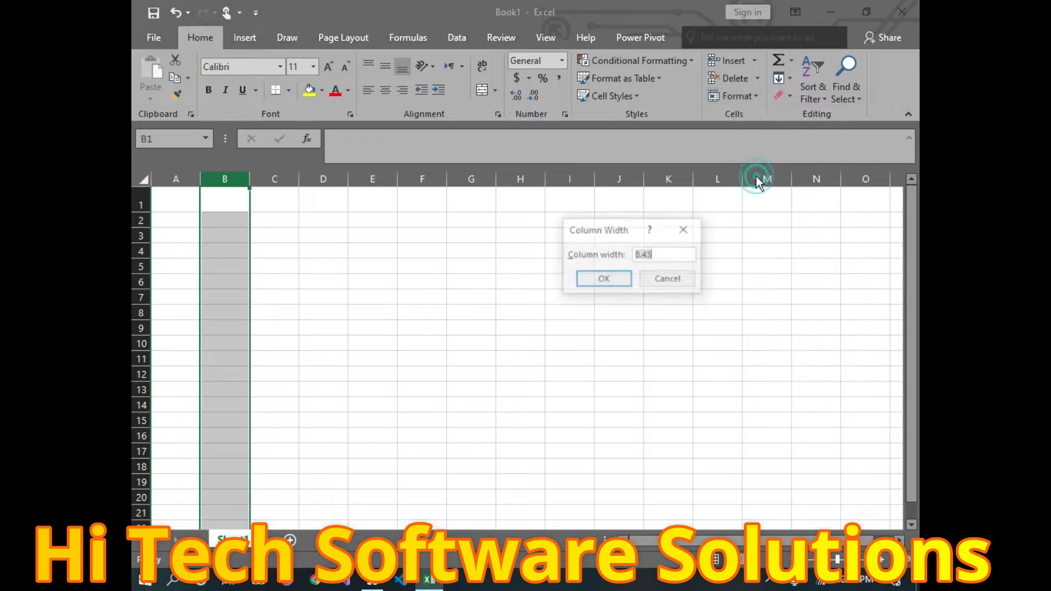
{"action": "left_click", "coordinate": [667, 258]}
{"action": "key", "text": "BackSpace"}
{"action": "key", "text": "BackSpace"}
{"action": "key", "text": "BackSpace"}
{"action": "key", "text": "BackSpace"}
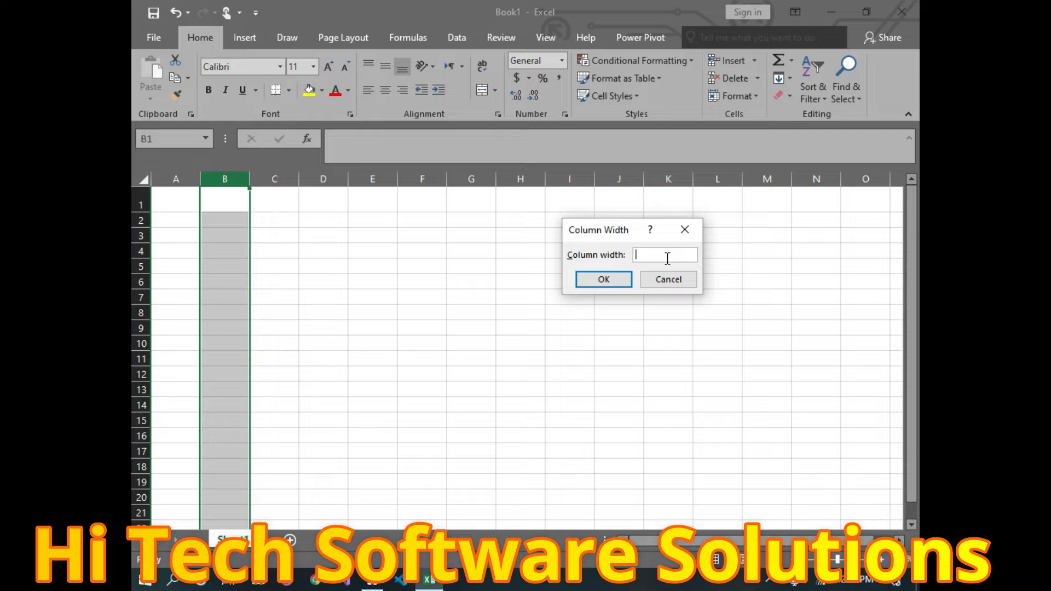
{"action": "type", "text": "20"}
{"action": "left_click", "coordinate": [618, 284]}
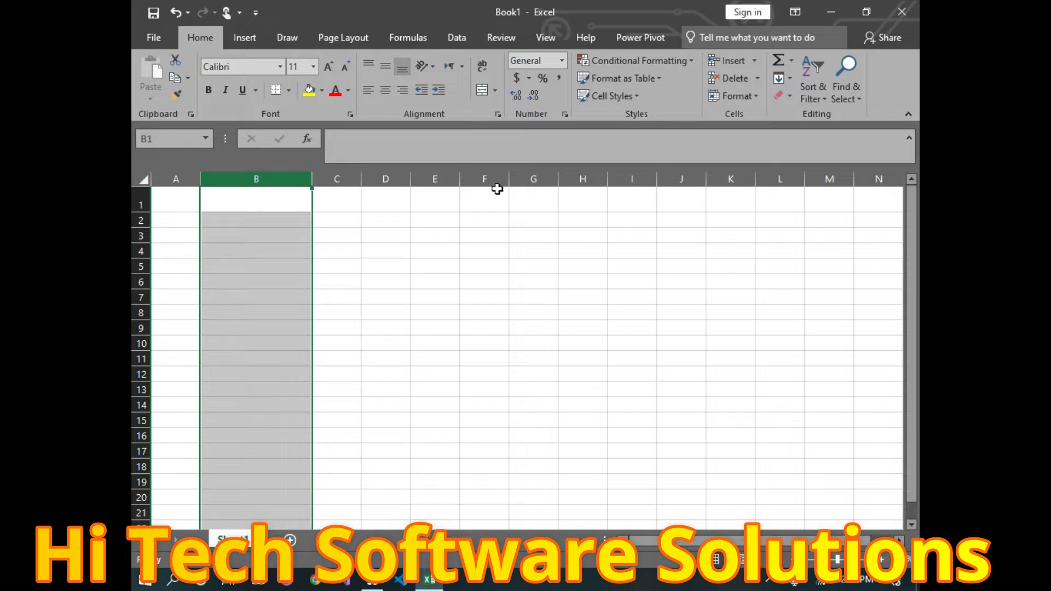
Step: Drag column B very wide, then narrow it below column A's width
{"action": "left_click", "coordinate": [759, 97]}
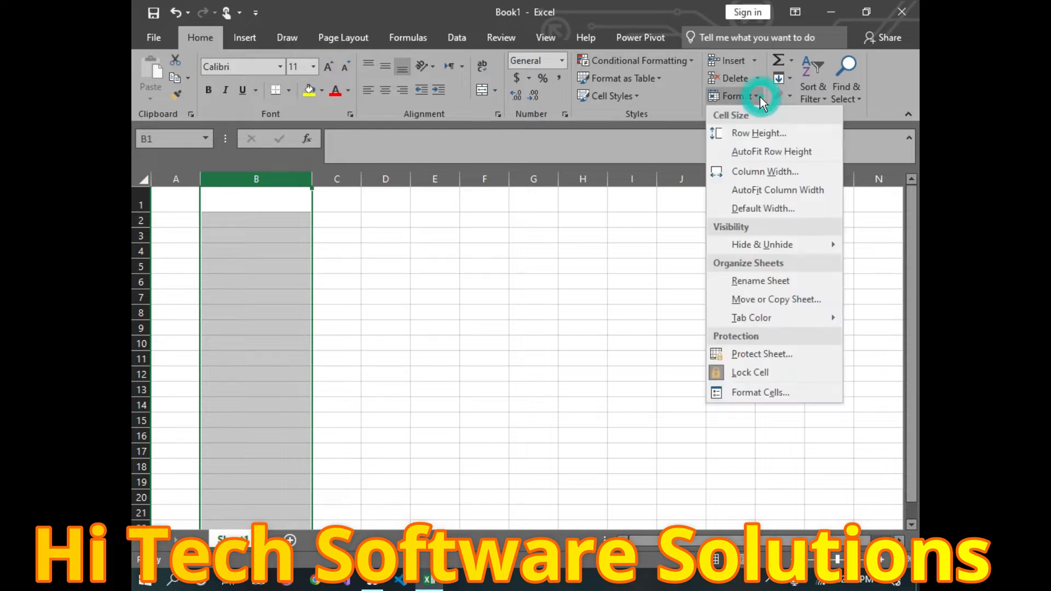
{"action": "left_click", "coordinate": [478, 204]}
{"action": "left_click_drag", "start_coordinate": [312, 179], "coordinate": [556, 222]}
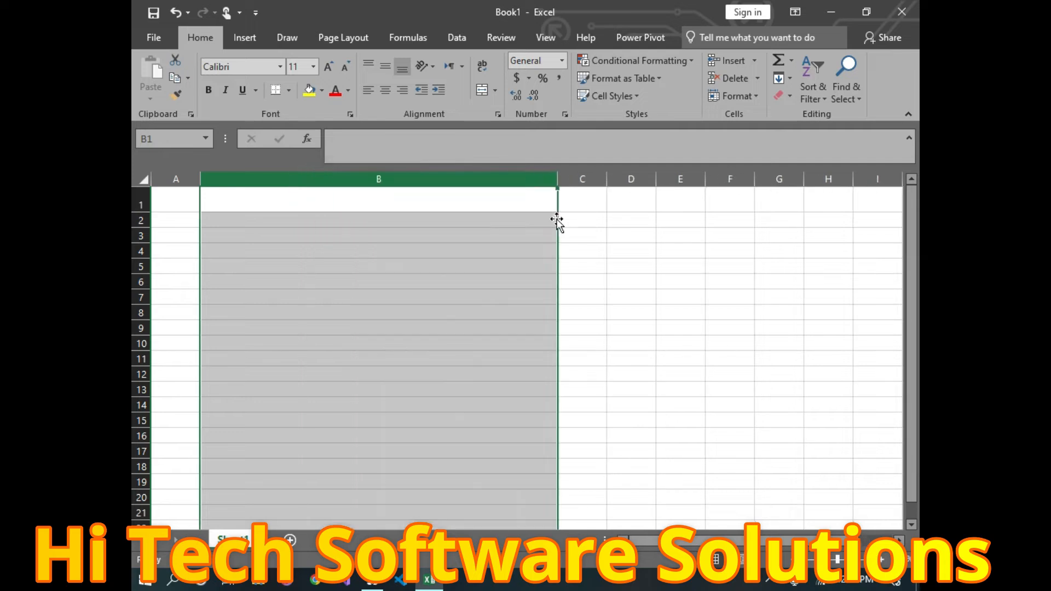
{"action": "left_click_drag", "start_coordinate": [558, 177], "coordinate": [237, 176]}
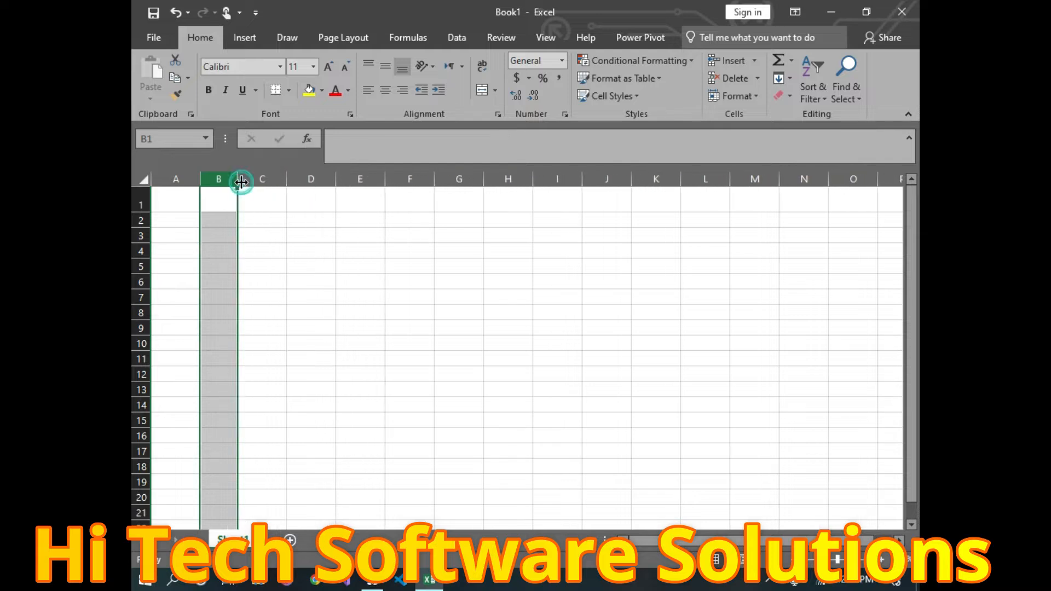
Step: Widen column C considerably by dragging its right header border
{"action": "left_click", "coordinate": [274, 176]}
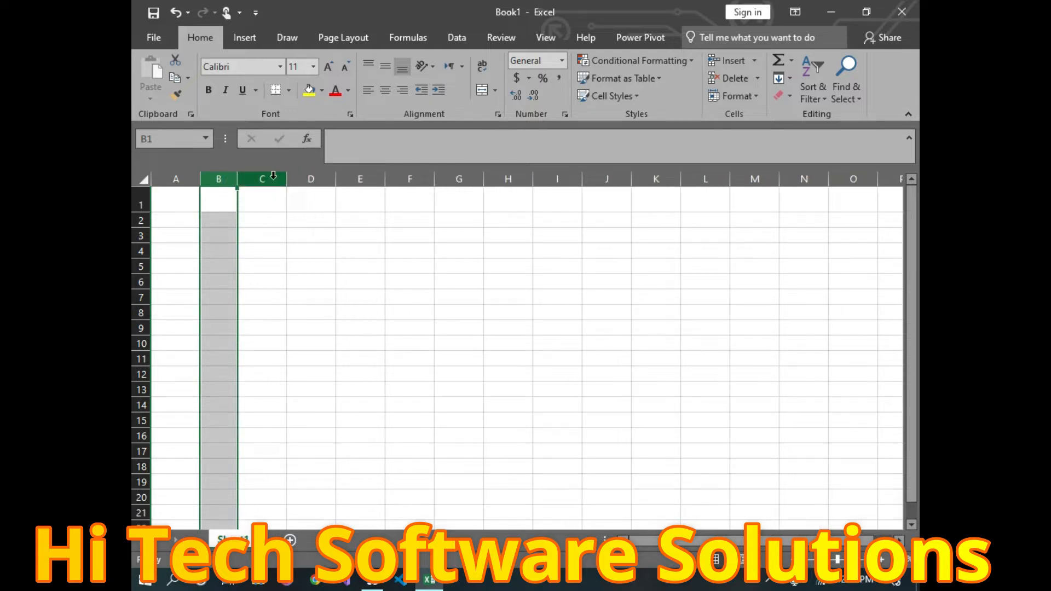
{"action": "left_click_drag", "start_coordinate": [286, 180], "coordinate": [461, 180]}
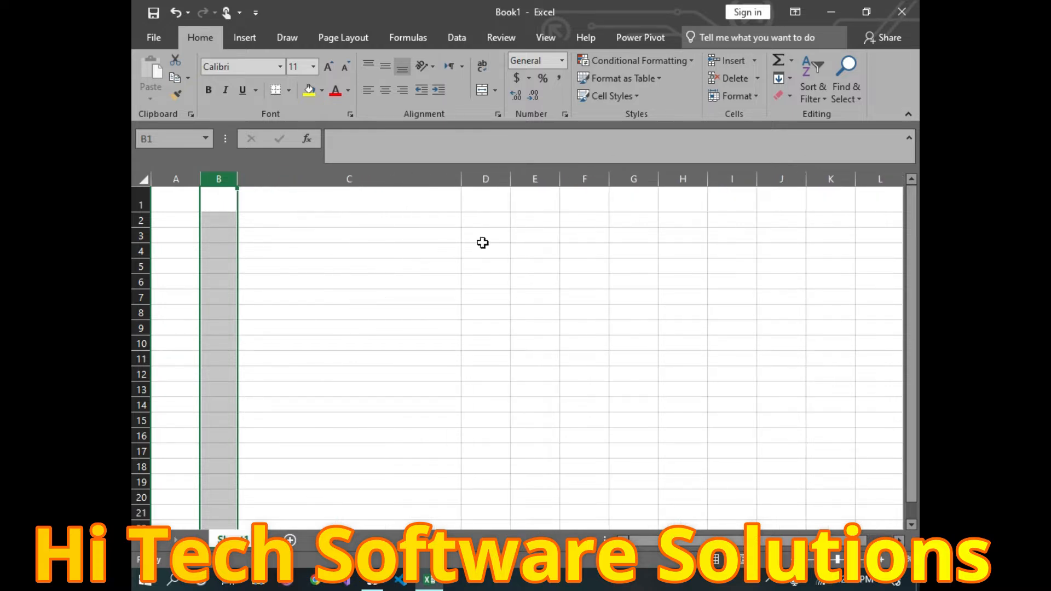
{"action": "left_click", "coordinate": [736, 97]}
{"action": "left_click", "coordinate": [482, 260]}
Step: Set every column on the selected sheet to width 20, then nudge column A to 21
{"action": "key", "text": "ctrl+a"}
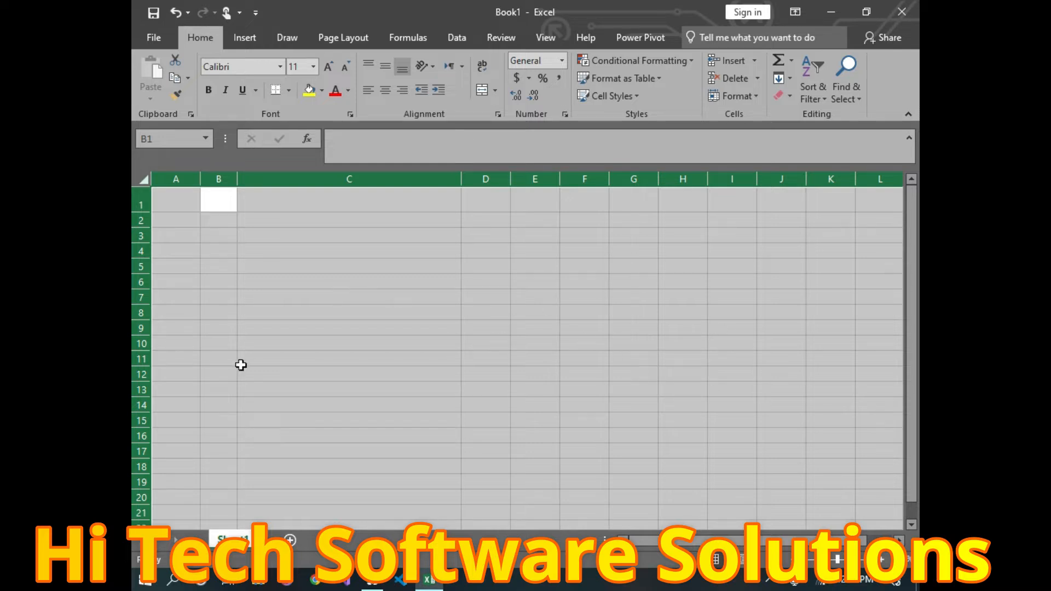
{"action": "left_click", "coordinate": [742, 93]}
{"action": "left_click", "coordinate": [750, 171]}
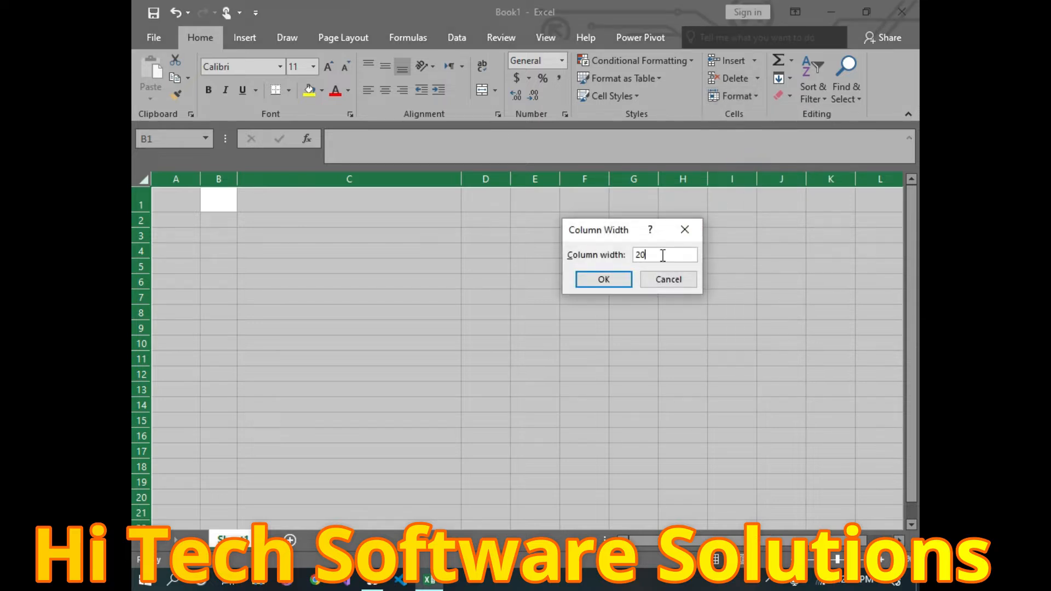
{"action": "left_click", "coordinate": [619, 277]}
{"action": "left_click", "coordinate": [607, 280]}
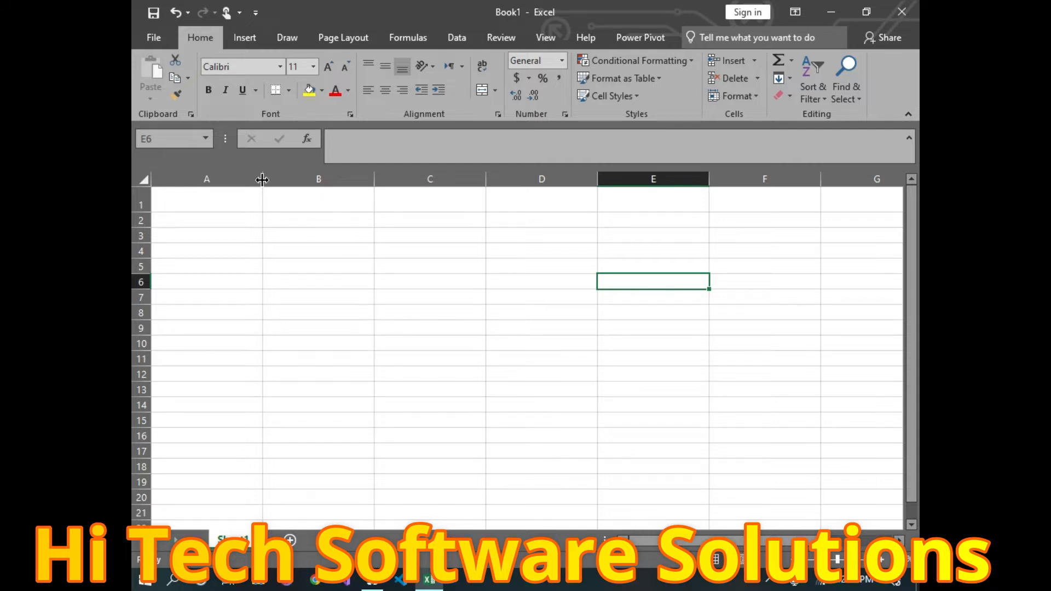
{"action": "mouse_move", "coordinate": [262, 180]}
{"action": "left_mouse_down"}
{"action": "mouse_move", "coordinate": [371, 180]}
{"action": "mouse_move", "coordinate": [267, 179]}
{"action": "left_mouse_up"}
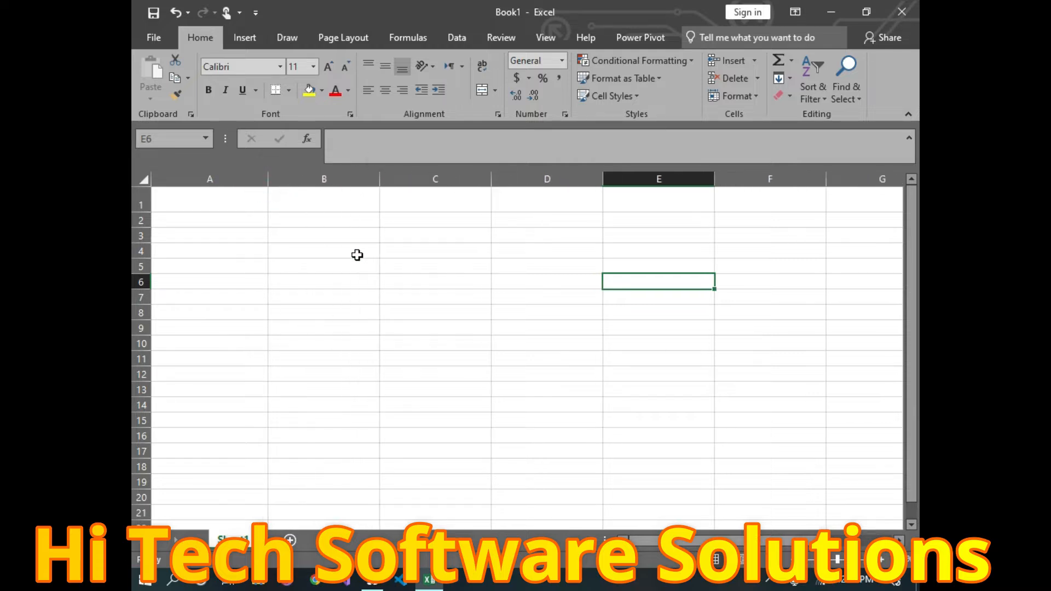
{"action": "left_click", "coordinate": [748, 99]}
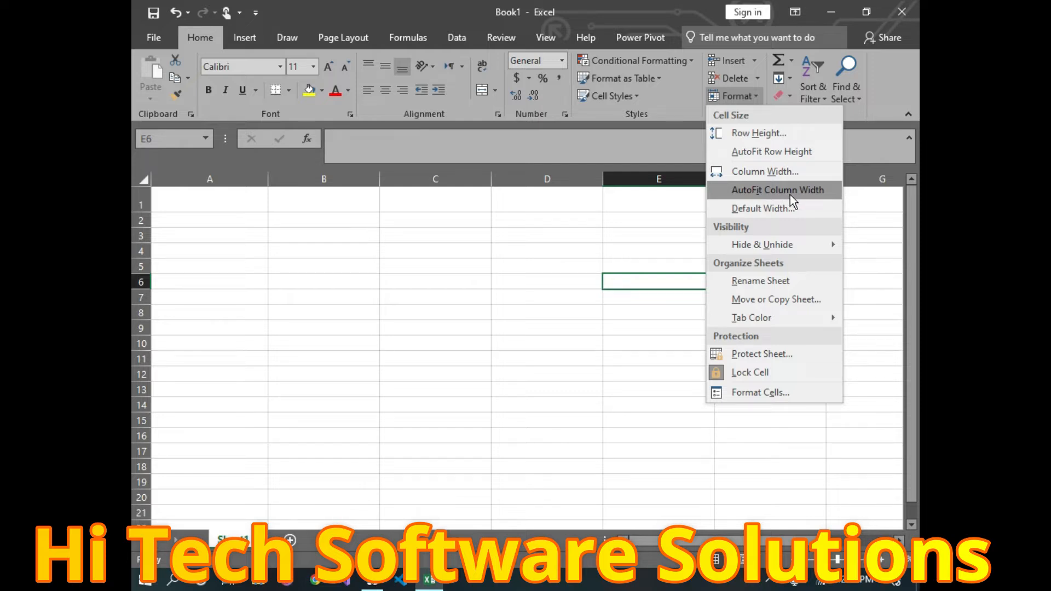
Step: Type a very long number into cell A3 so it displays as 1.23854E+26
{"action": "double_click", "coordinate": [209, 237]}
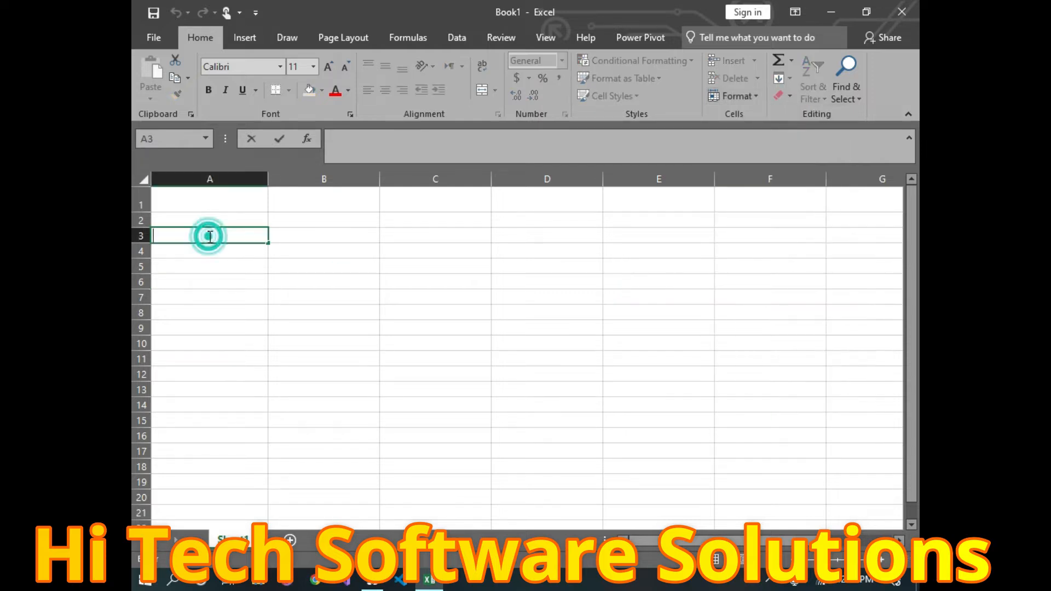
{"action": "type", "text": "a"}
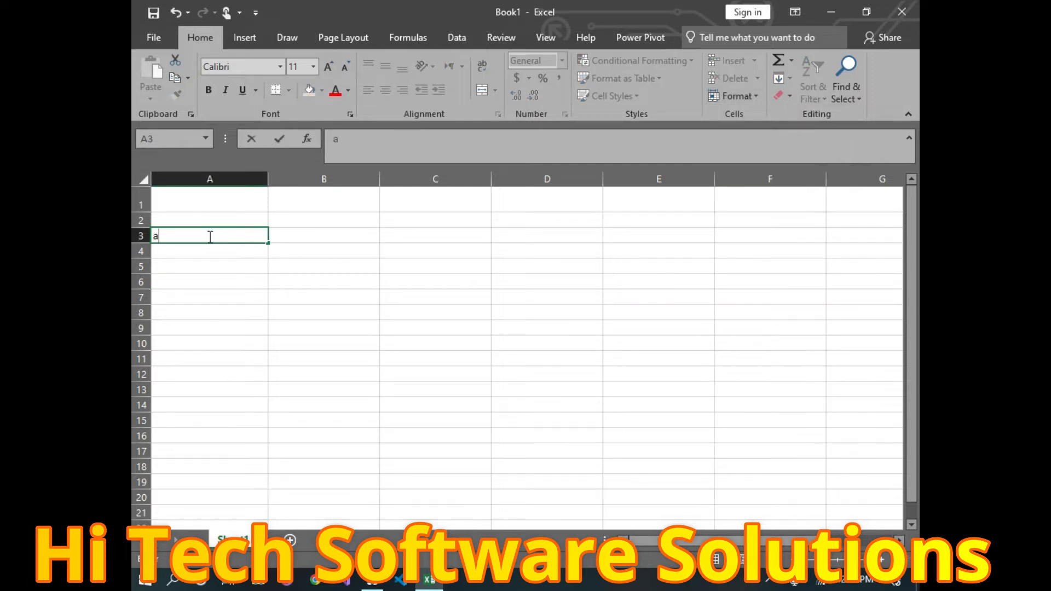
{"action": "type", "text": "2385431"}
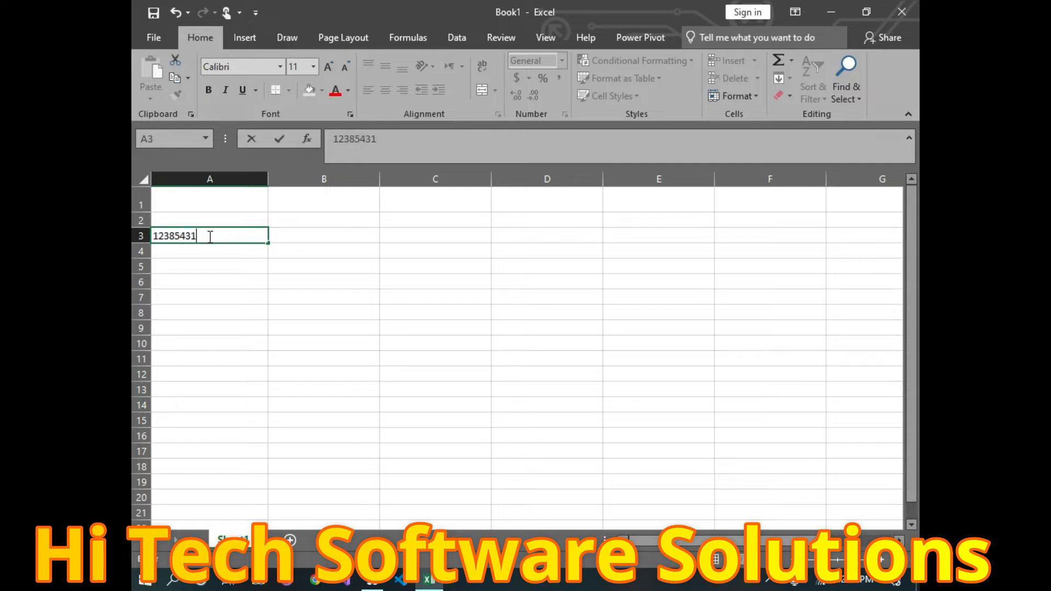
{"action": "type", "text": "6416441641641641654"}
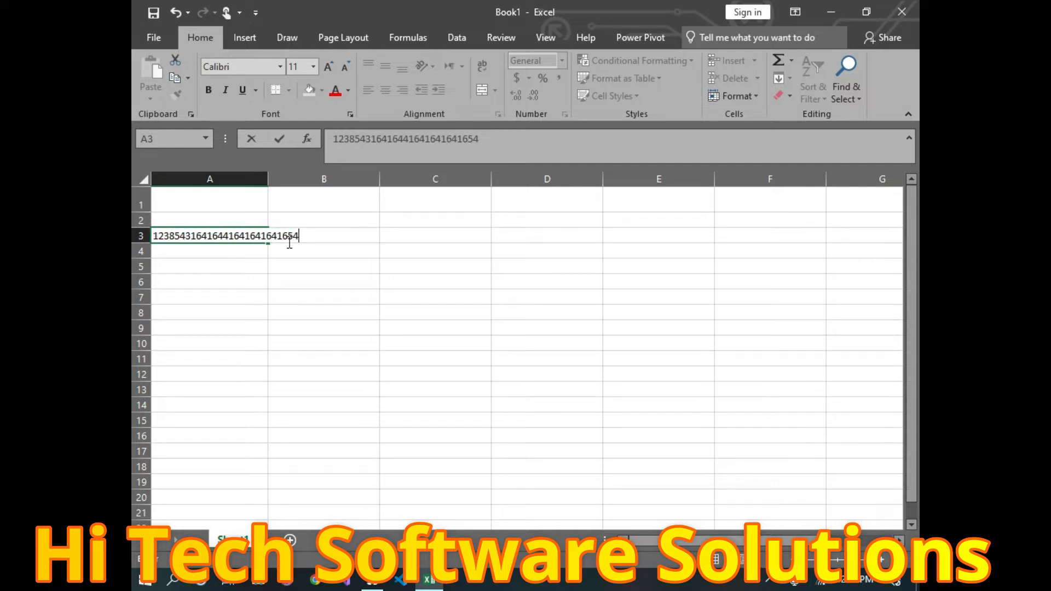
{"action": "left_click_drag", "start_coordinate": [396, 296], "coordinate": [404, 310]}
Step: AutoFit the widths of columns A through E to their contents
{"action": "left_click_drag", "start_coordinate": [194, 178], "coordinate": [629, 175]}
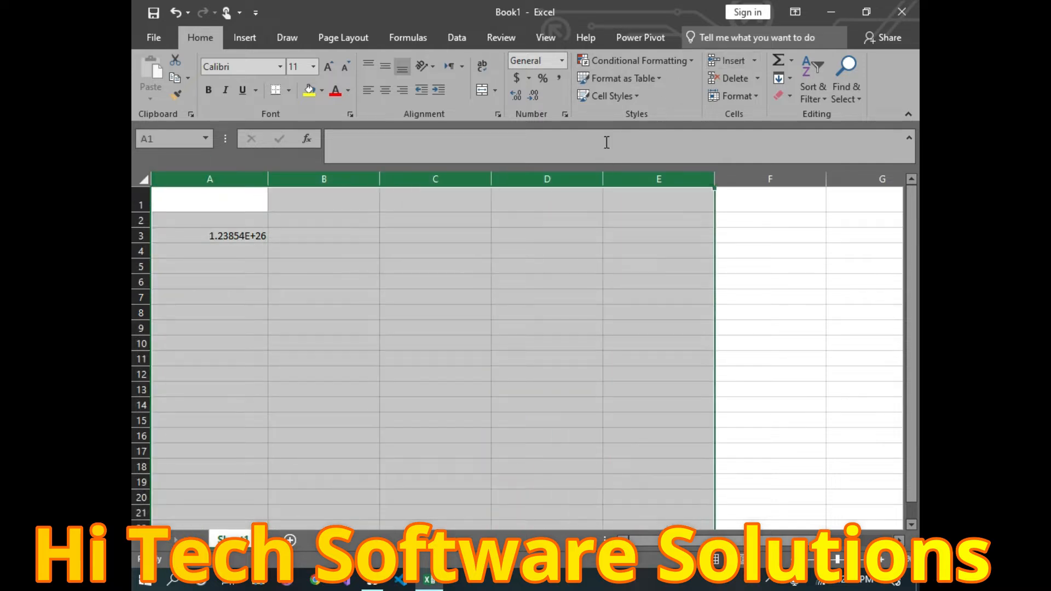
{"action": "left_click", "coordinate": [740, 96]}
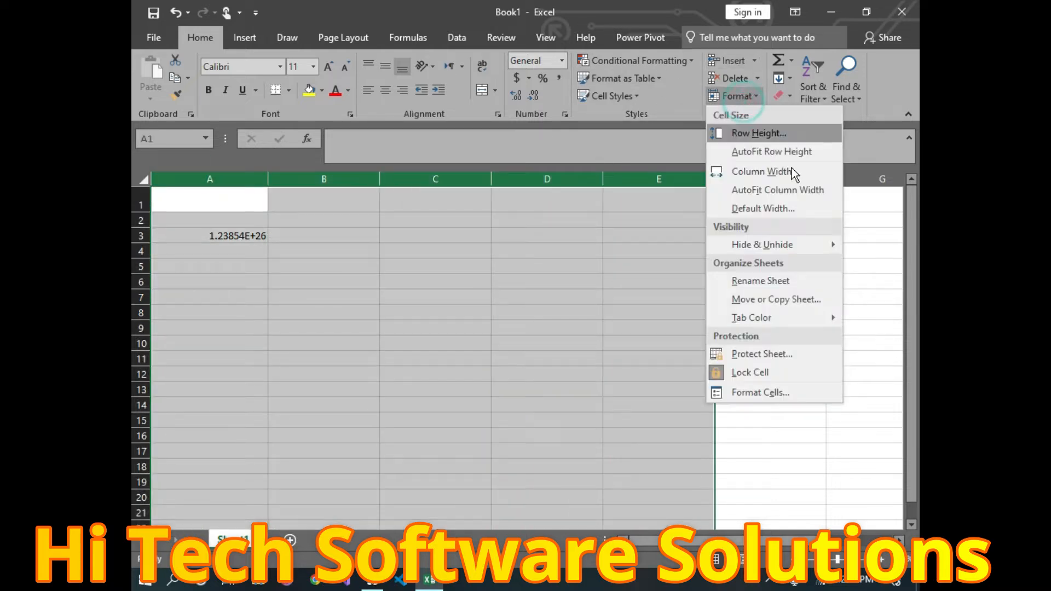
{"action": "left_click", "coordinate": [771, 193]}
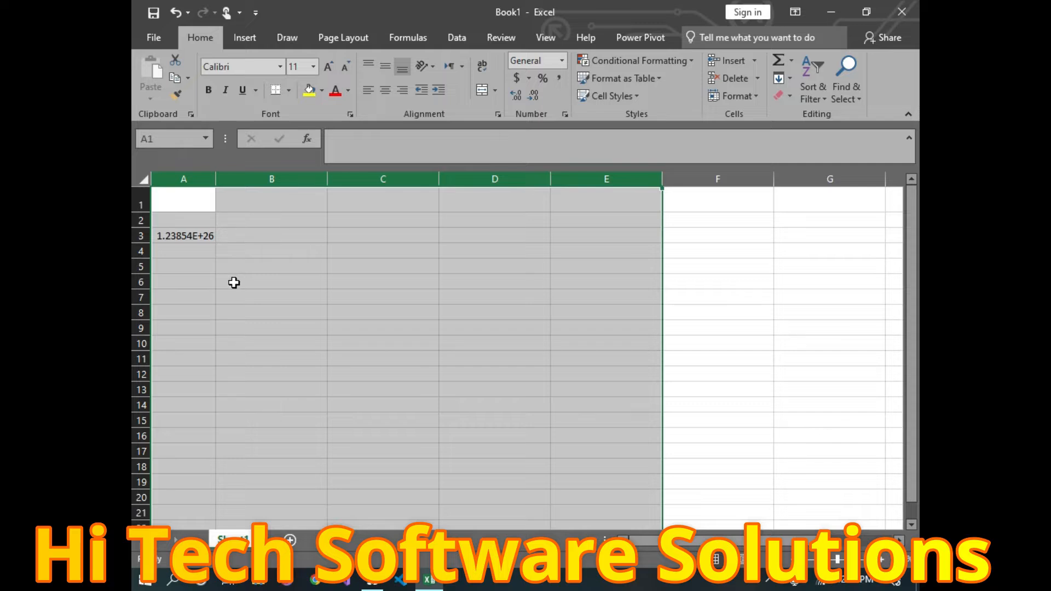
Step: Enter 1234 in cell B1
{"action": "left_click", "coordinate": [272, 212]}
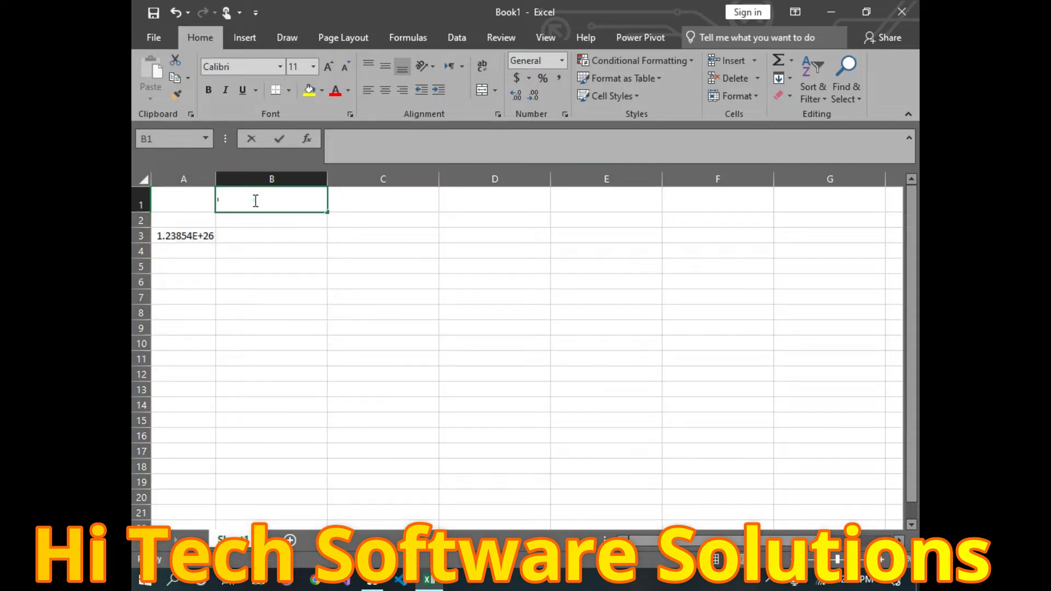
{"action": "double_click", "coordinate": [256, 201]}
{"action": "type", "text": "1234"}
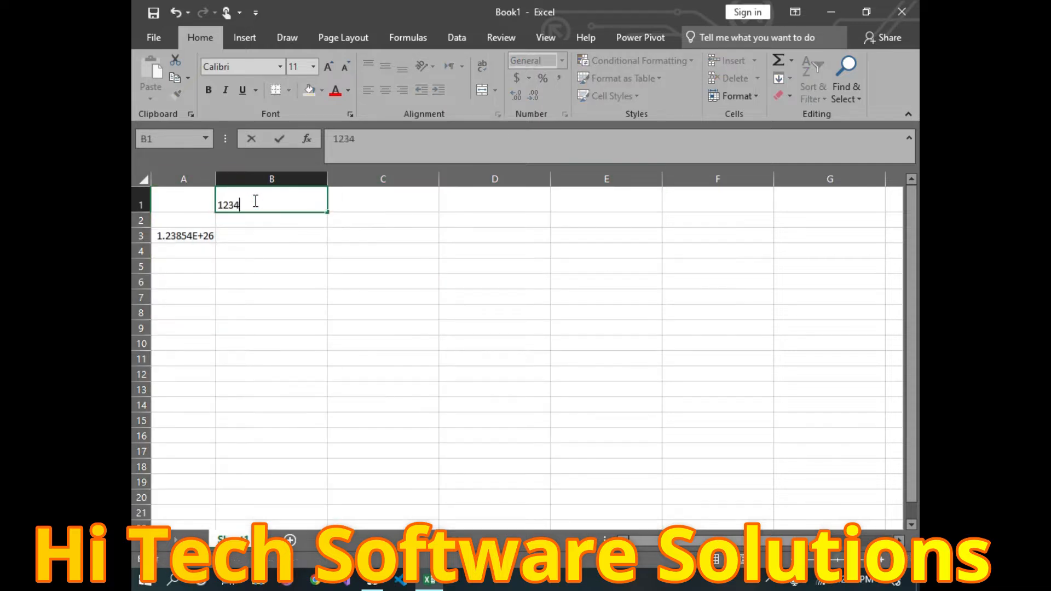
{"action": "left_click", "coordinate": [554, 291]}
Step: Select the entire sheet and AutoFit every column's width
{"action": "left_click", "coordinate": [143, 179]}
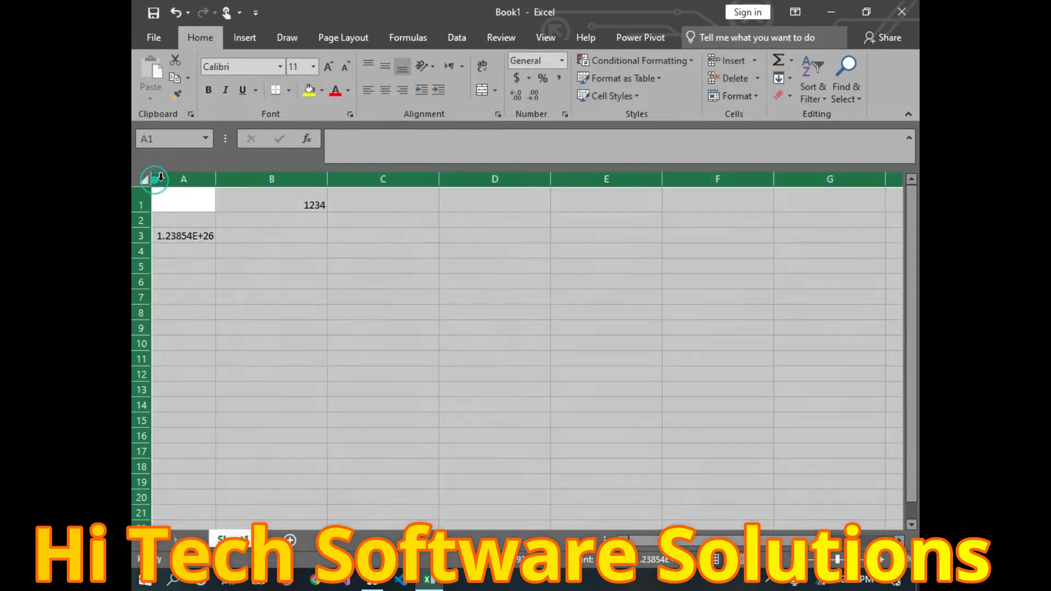
{"action": "left_click", "coordinate": [733, 96]}
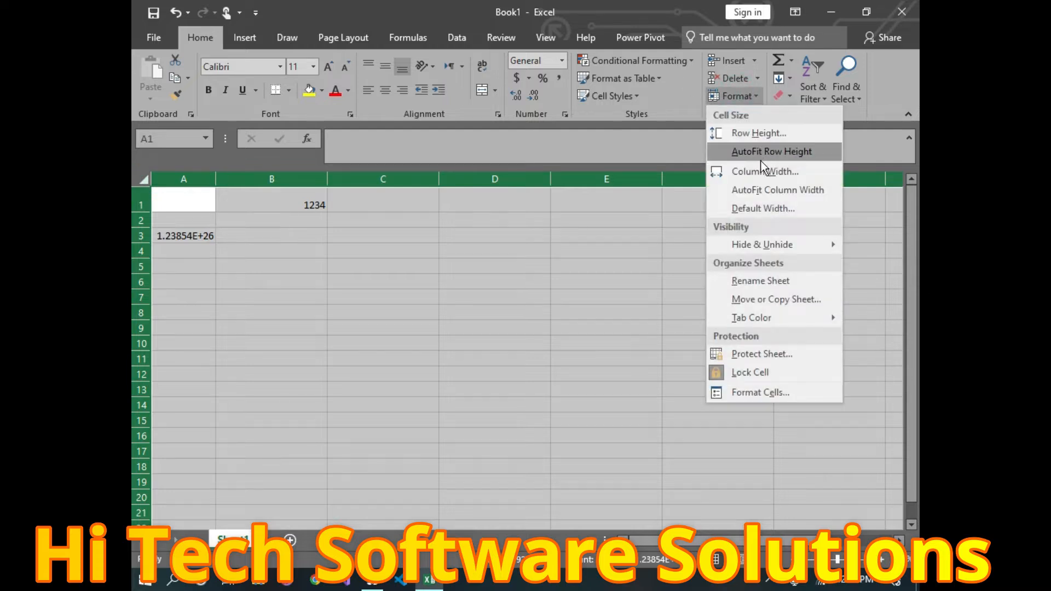
{"action": "left_click", "coordinate": [760, 185]}
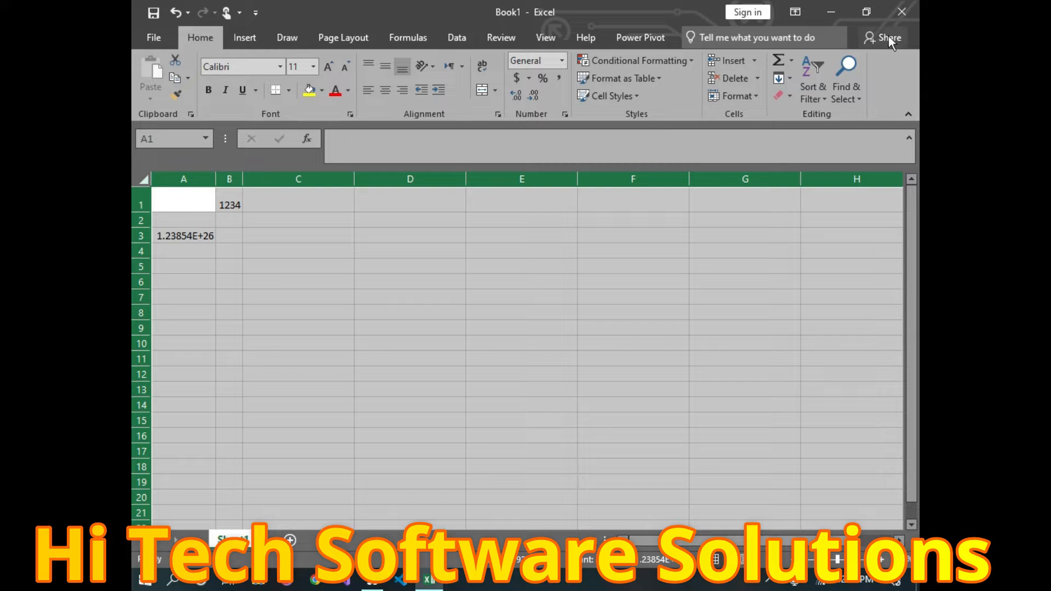
{"action": "left_click", "coordinate": [754, 101]}
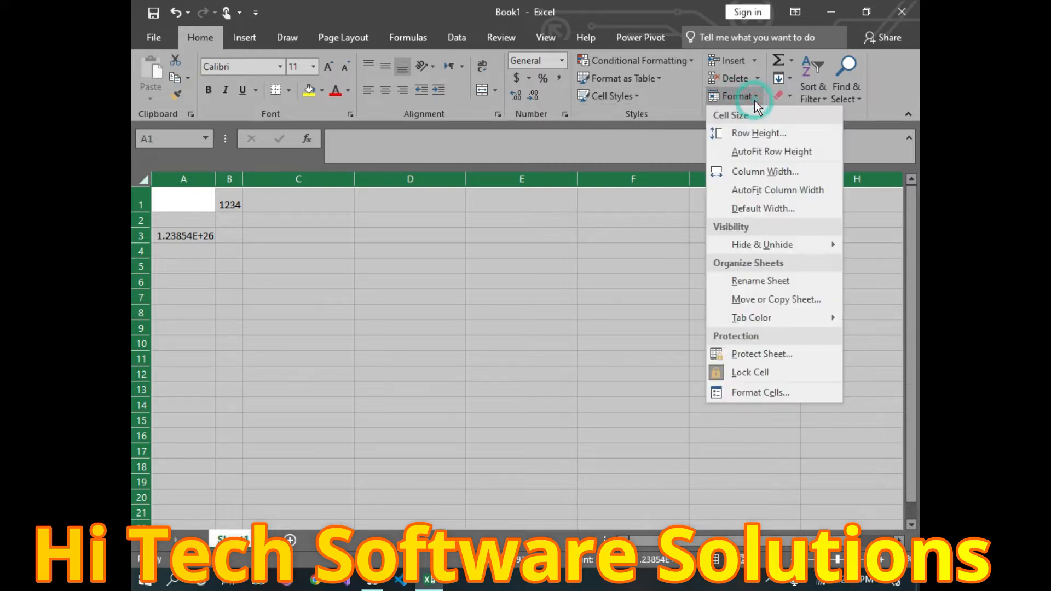
Step: Set the standard column width to 8.43, then select A1:B5
{"action": "left_click", "coordinate": [790, 214]}
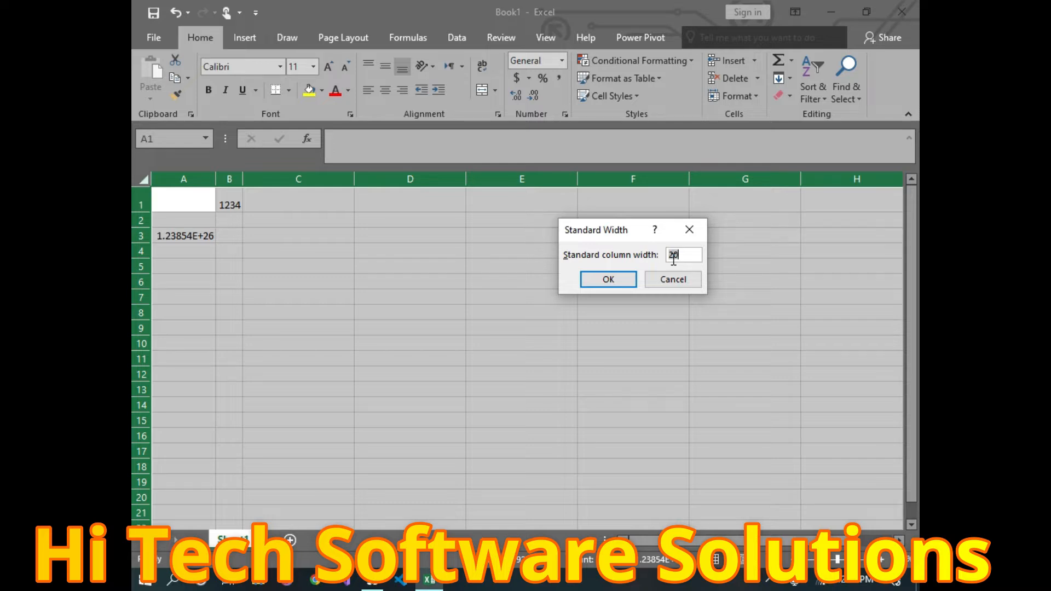
{"action": "type", "text": "8.43"}
{"action": "double_click", "coordinate": [624, 280]}
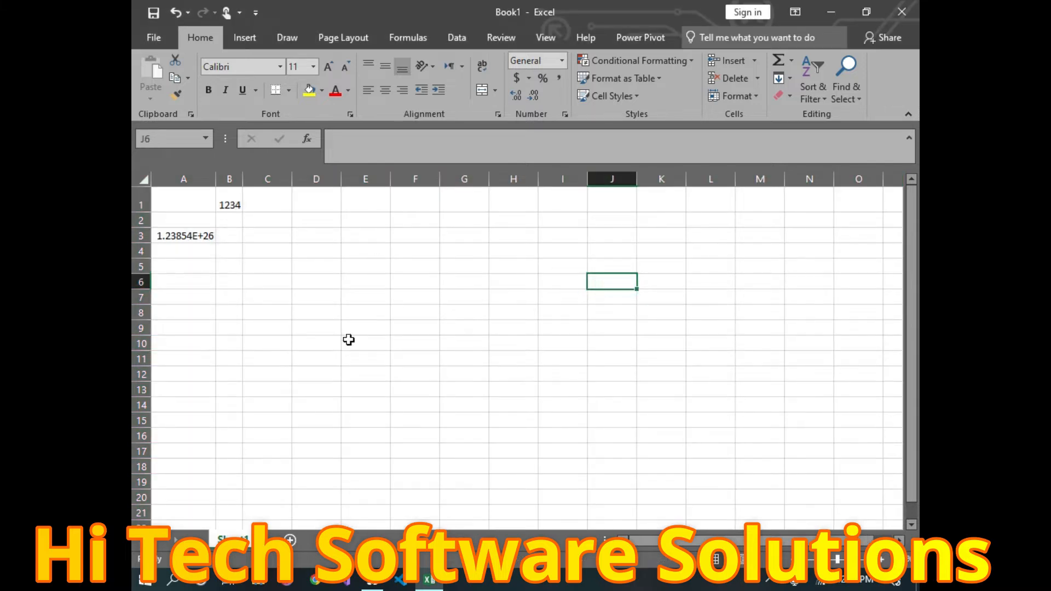
{"action": "left_click_drag", "start_coordinate": [185, 206], "coordinate": [232, 272]}
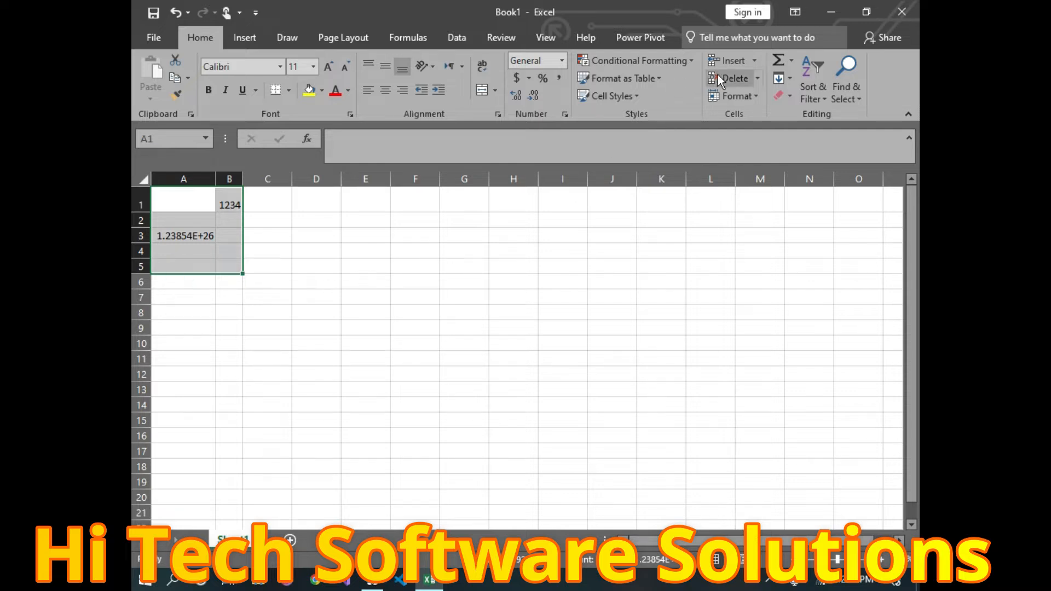
Step: Select cell A3 holding 1.23854E+26 and hide row 3
{"action": "left_click", "coordinate": [744, 95]}
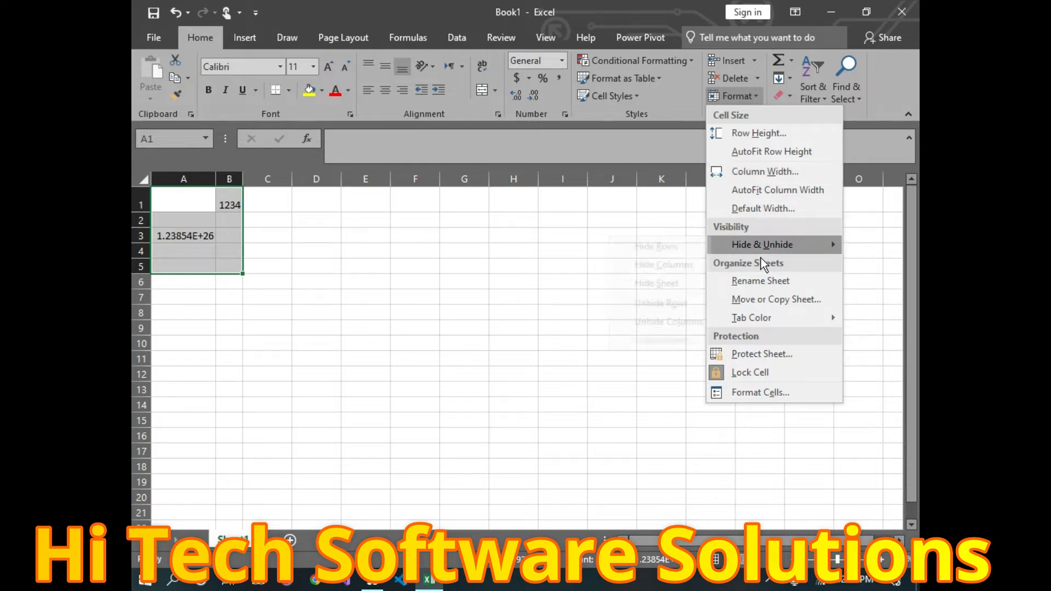
{"action": "mouse_move", "coordinate": [727, 241]}
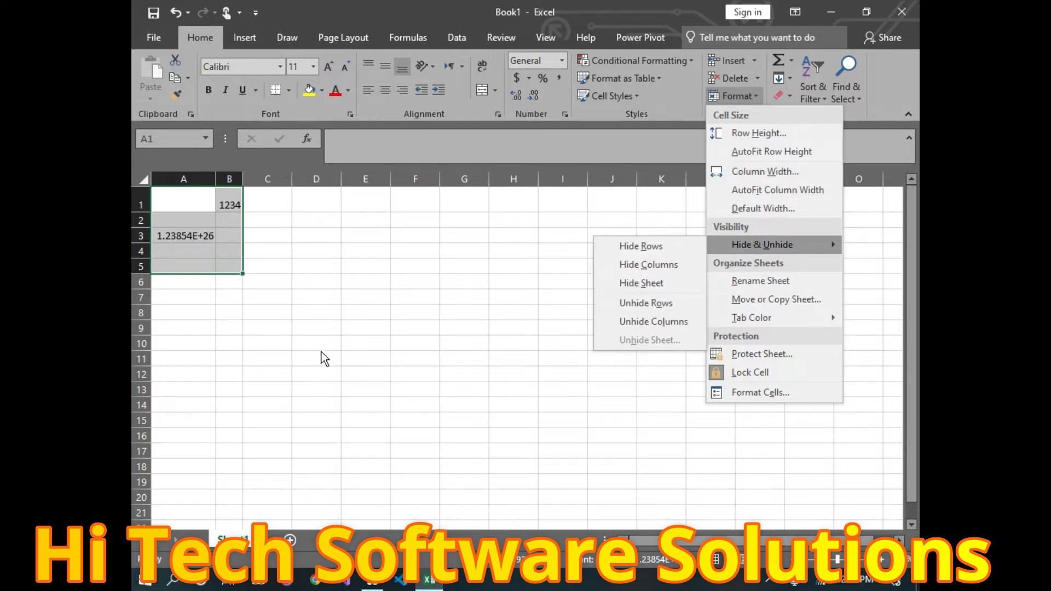
{"action": "left_click", "coordinate": [339, 344]}
{"action": "left_click", "coordinate": [185, 237]}
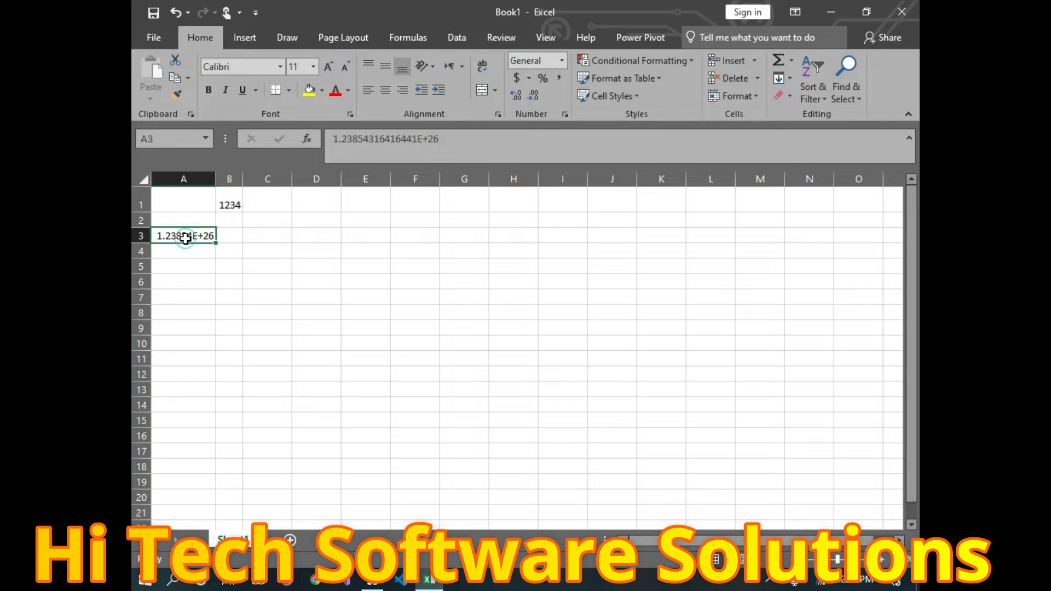
{"action": "left_click", "coordinate": [756, 99]}
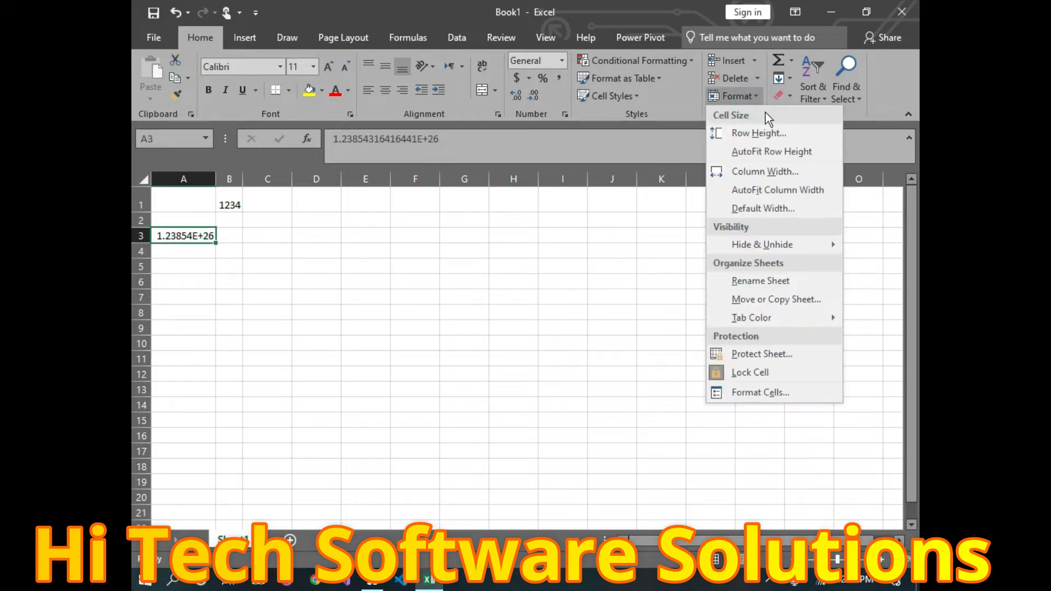
{"action": "mouse_move", "coordinate": [783, 248]}
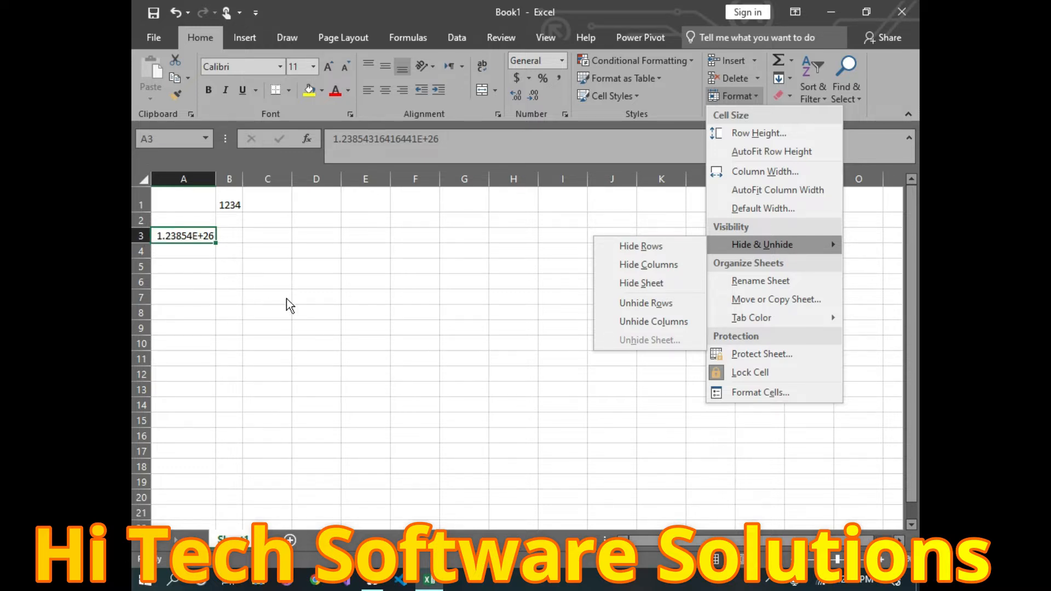
{"action": "scroll", "coordinate": [287, 297], "scroll_direction": "up", "scroll_amount": 8}
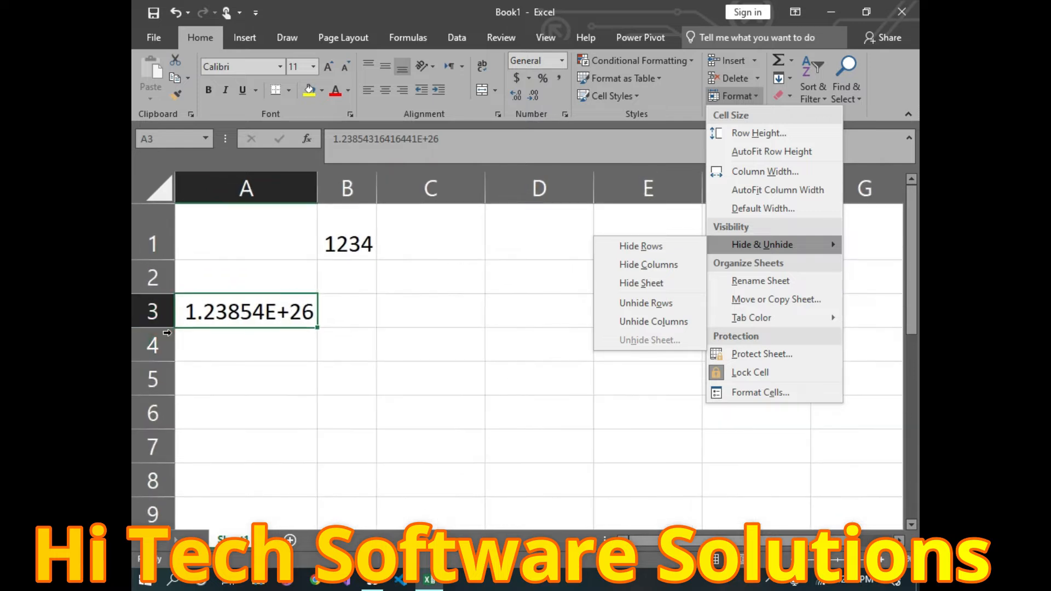
{"action": "left_click", "coordinate": [655, 253]}
{"action": "left_click", "coordinate": [654, 251]}
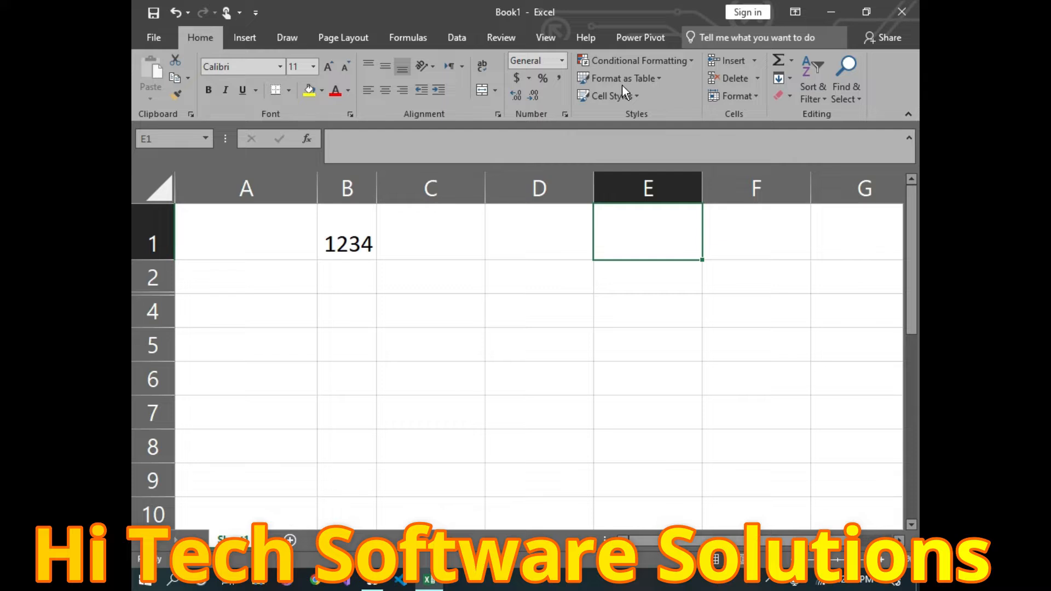
Step: Select rows 1 to 6 around the hidden row and unhide row 3
{"action": "left_click", "coordinate": [751, 96]}
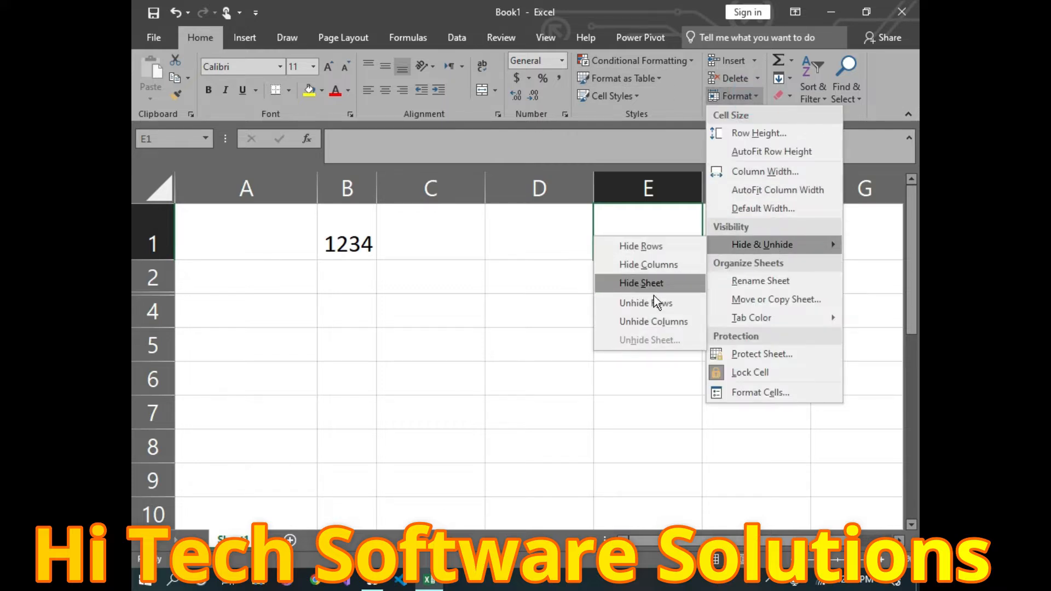
{"action": "left_click", "coordinate": [636, 302]}
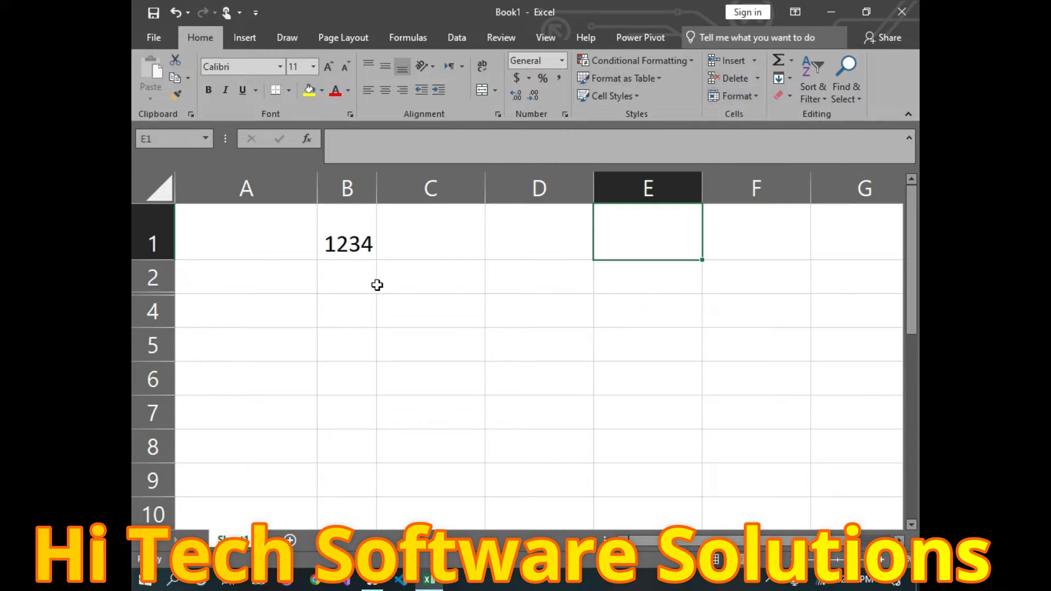
{"action": "left_click_drag", "start_coordinate": [152, 241], "coordinate": [281, 394]}
{"action": "left_click", "coordinate": [731, 98]}
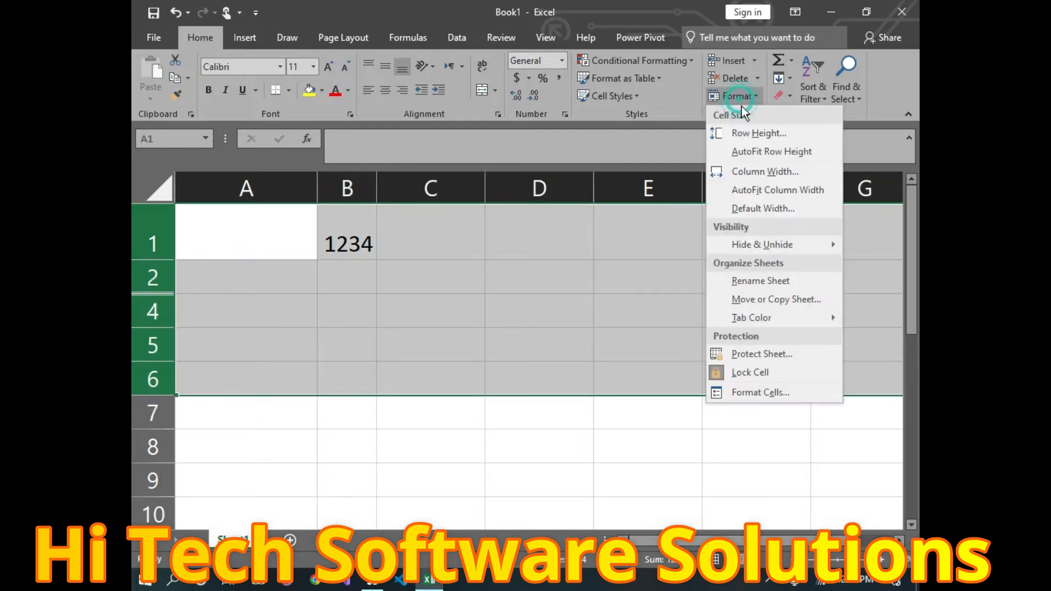
{"action": "mouse_move", "coordinate": [767, 247]}
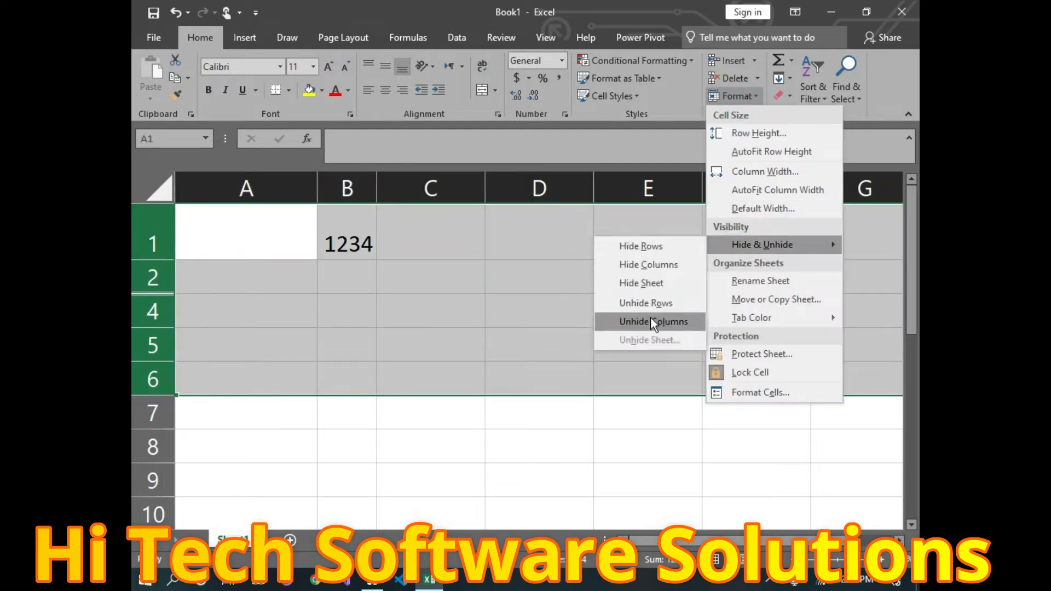
{"action": "left_click", "coordinate": [647, 301]}
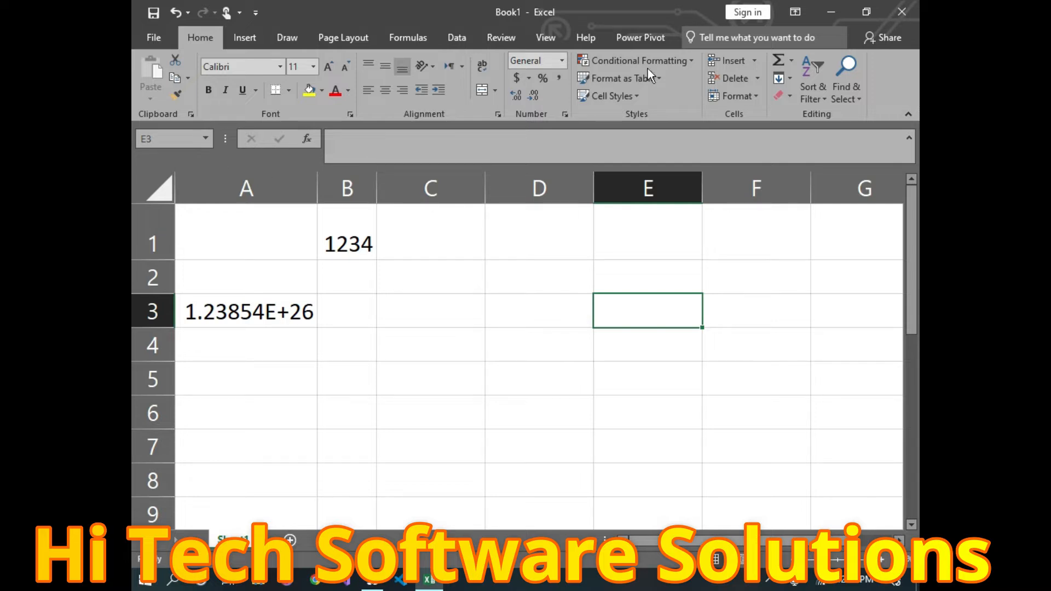
Step: Back out of hiding column A, hide column B (holding 1234) instead, then select D5
{"action": "left_click", "coordinate": [267, 189]}
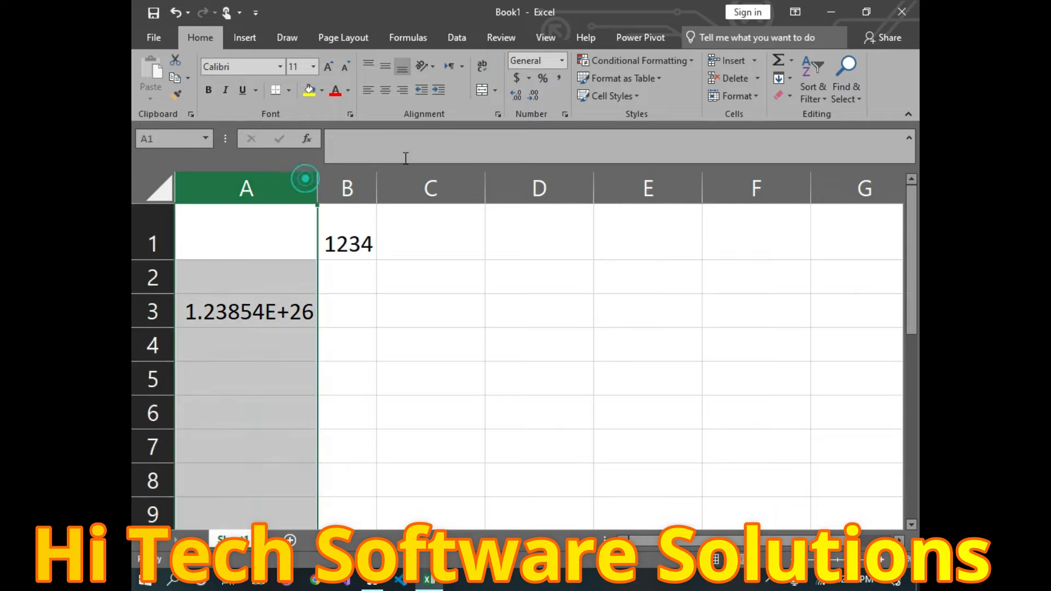
{"action": "left_click", "coordinate": [755, 96]}
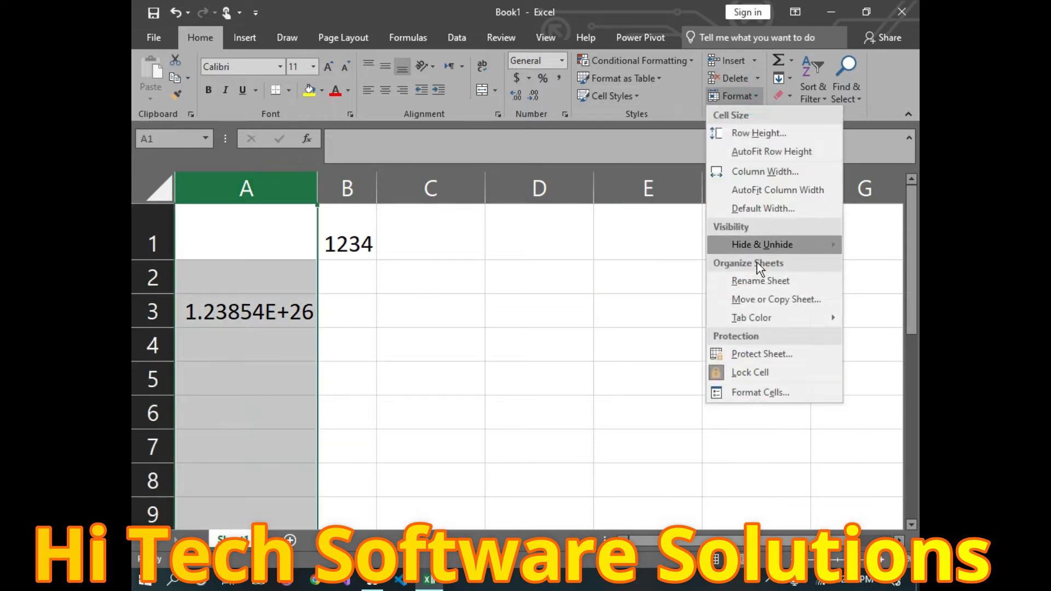
{"action": "mouse_move", "coordinate": [773, 244]}
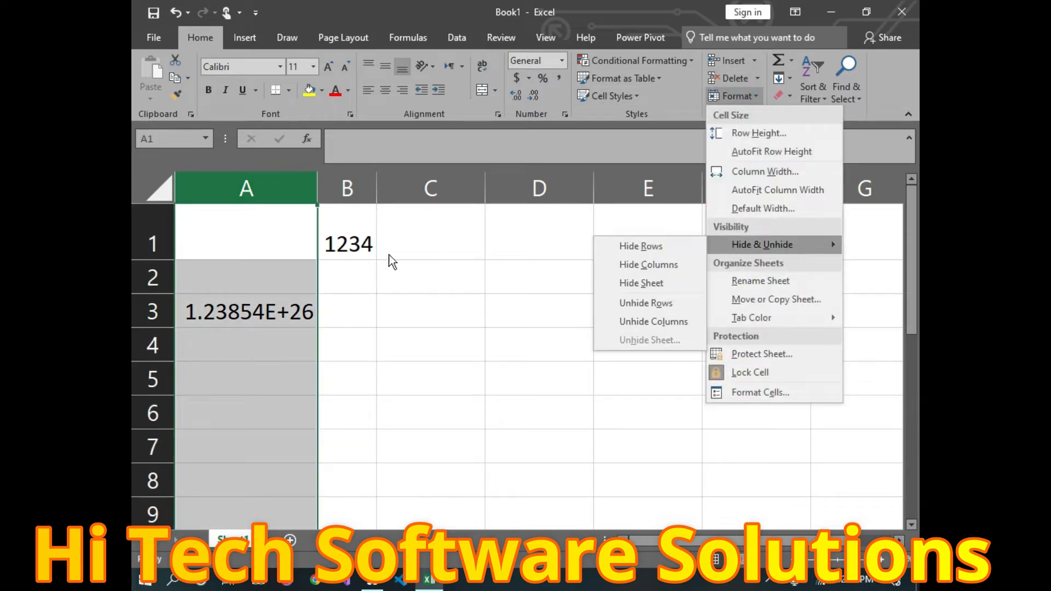
{"action": "left_click", "coordinate": [416, 199]}
{"action": "left_click", "coordinate": [347, 188]}
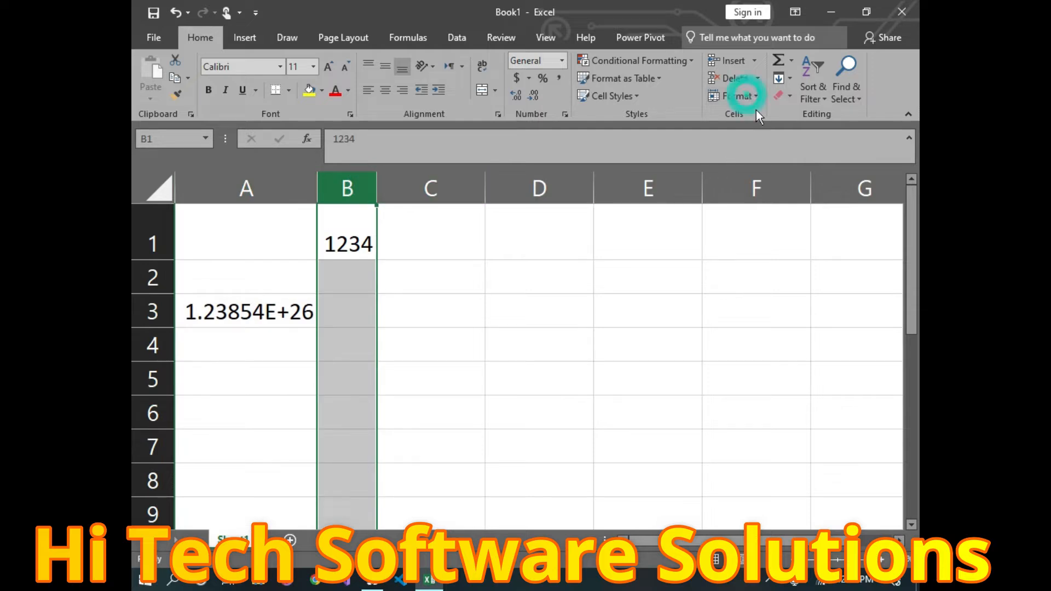
{"action": "left_click", "coordinate": [755, 95]}
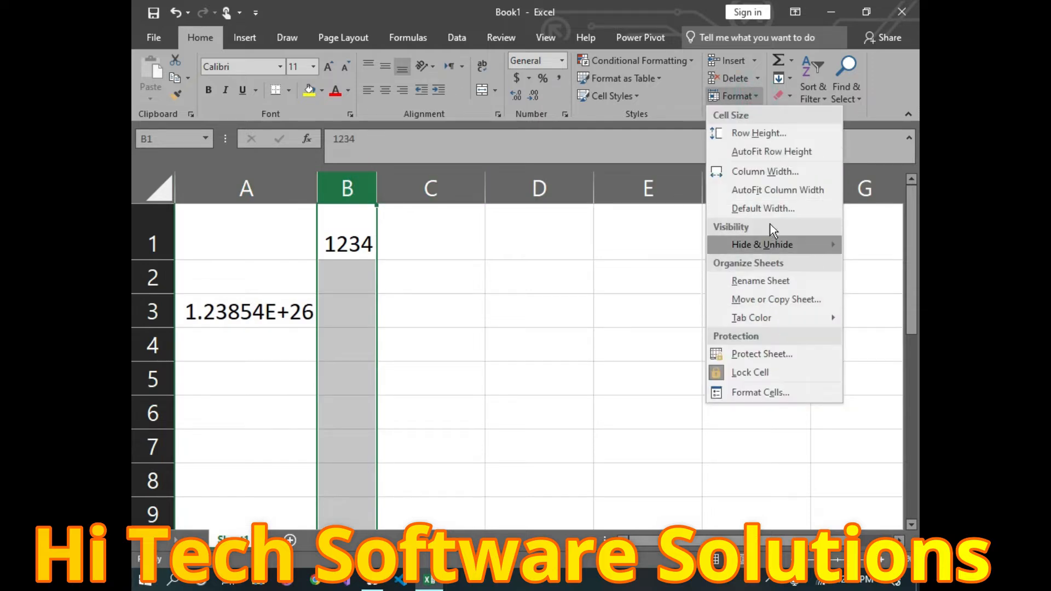
{"action": "mouse_move", "coordinate": [777, 244]}
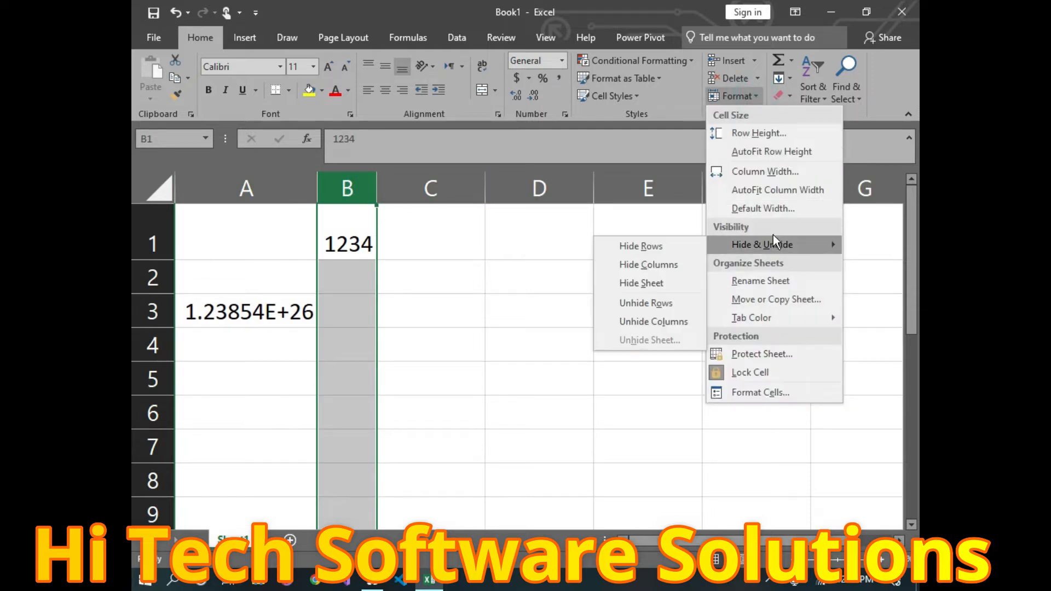
{"action": "left_click", "coordinate": [647, 265]}
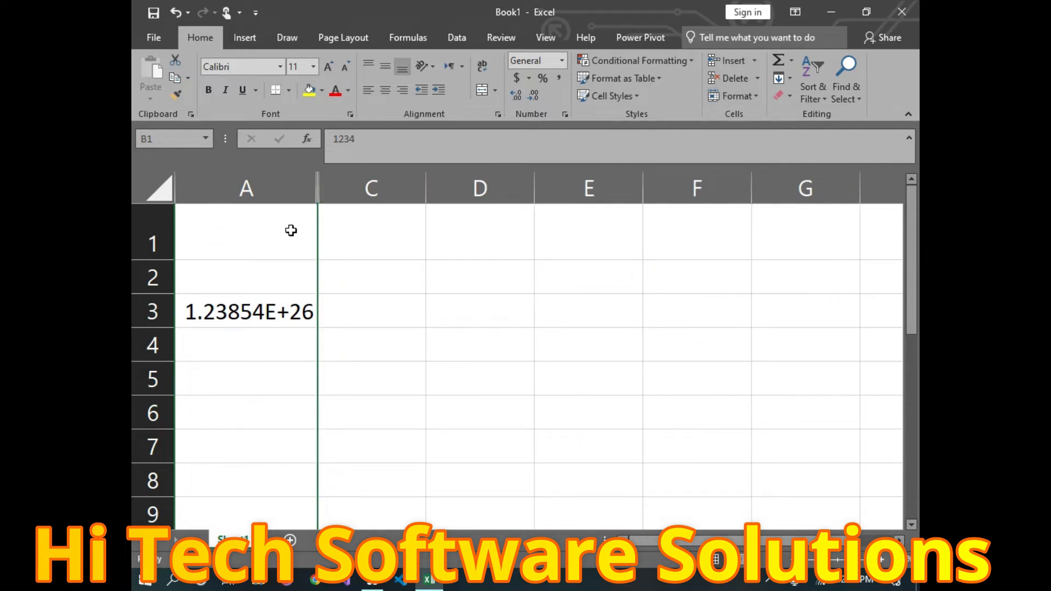
{"action": "left_click_drag", "start_coordinate": [208, 212], "coordinate": [528, 368]}
{"action": "left_click", "coordinate": [527, 368]}
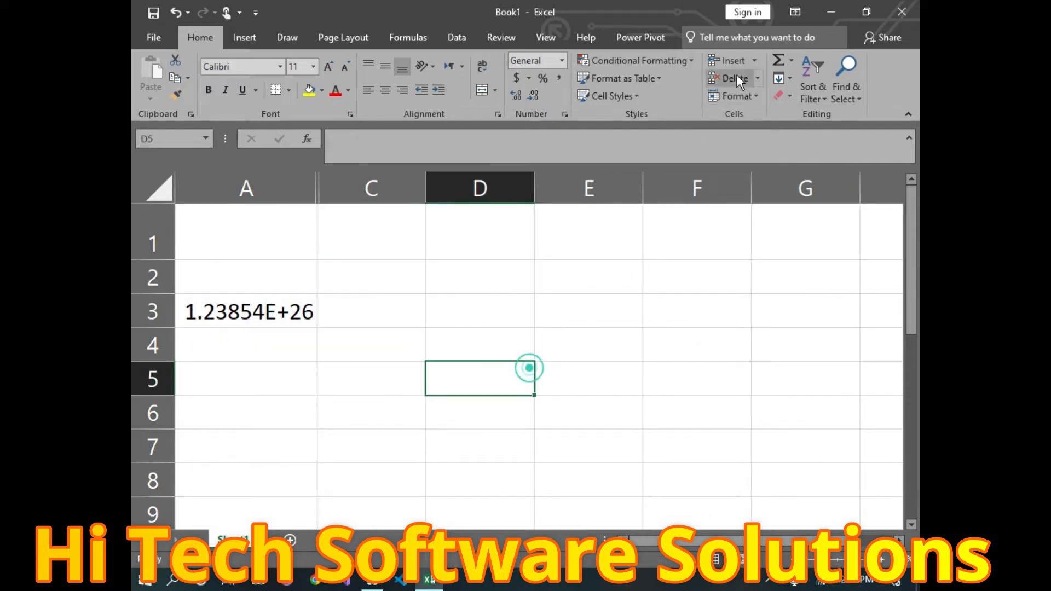
Step: Select columns A through D and unhide column B so 1234 reappears
{"action": "left_click_drag", "start_coordinate": [271, 175], "coordinate": [487, 307]}
{"action": "left_click", "coordinate": [745, 104]}
{"action": "mouse_move", "coordinate": [762, 244]}
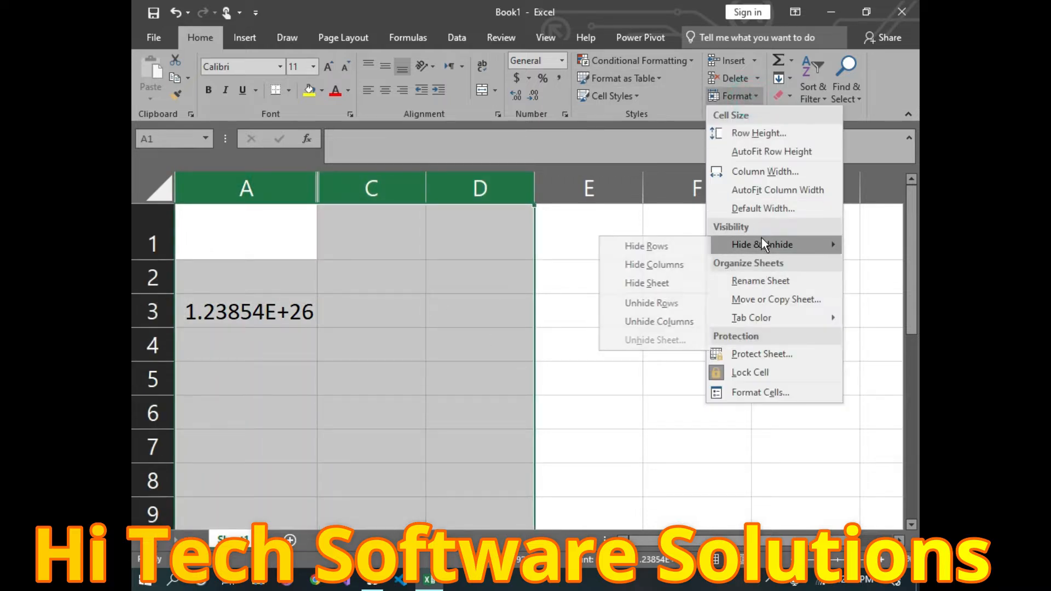
{"action": "left_click", "coordinate": [678, 324]}
{"action": "left_click", "coordinate": [678, 324]}
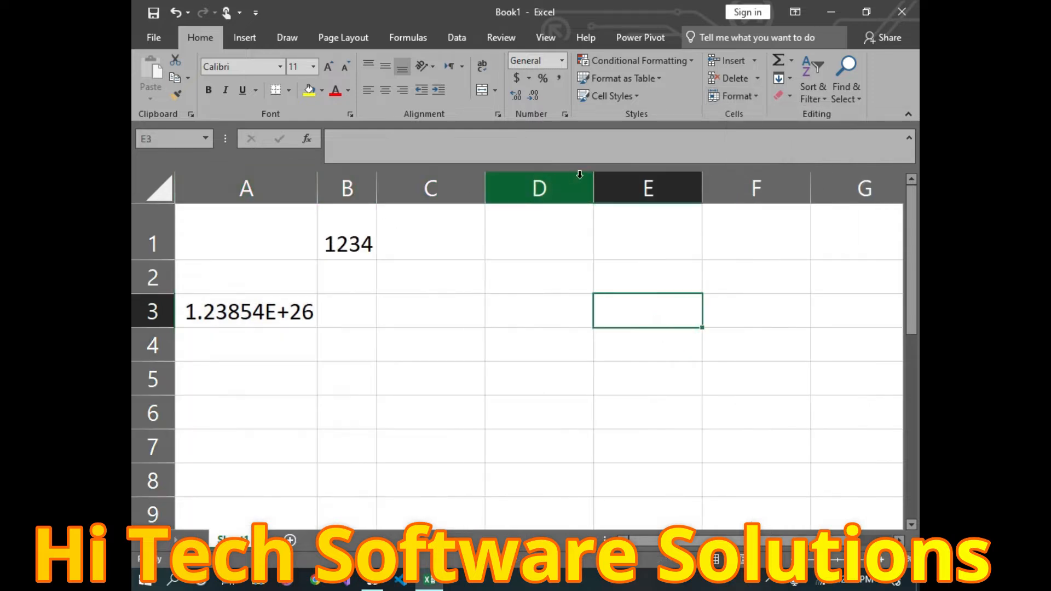
Step: Add a blank Sheet2 with the + button, click D19 there, then return to Sheet1
{"action": "left_click", "coordinate": [752, 96]}
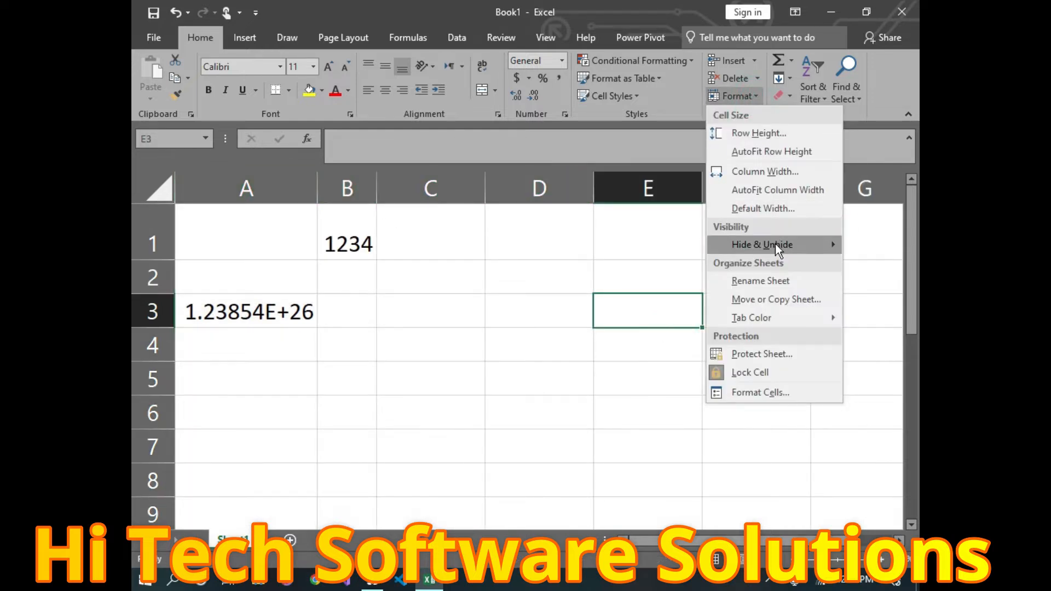
{"action": "mouse_move", "coordinate": [763, 243]}
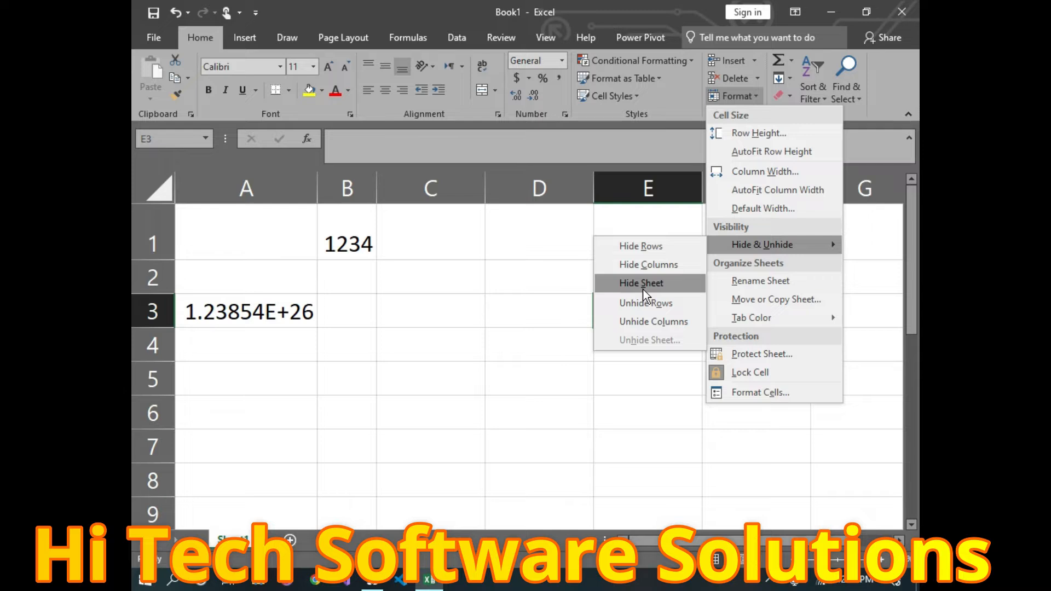
{"action": "left_click", "coordinate": [295, 541]}
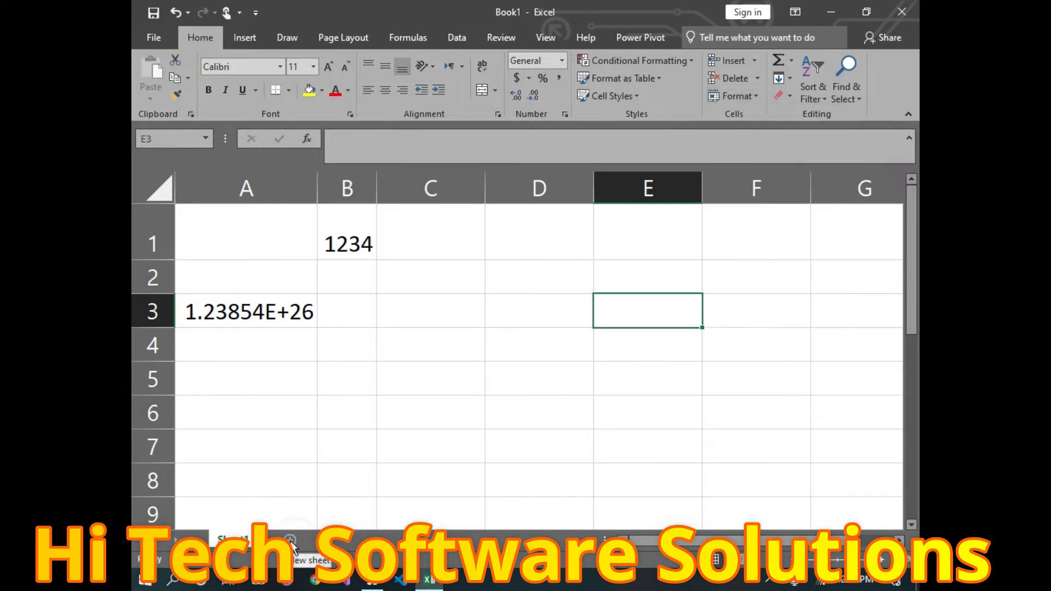
{"action": "left_click", "coordinate": [292, 542]}
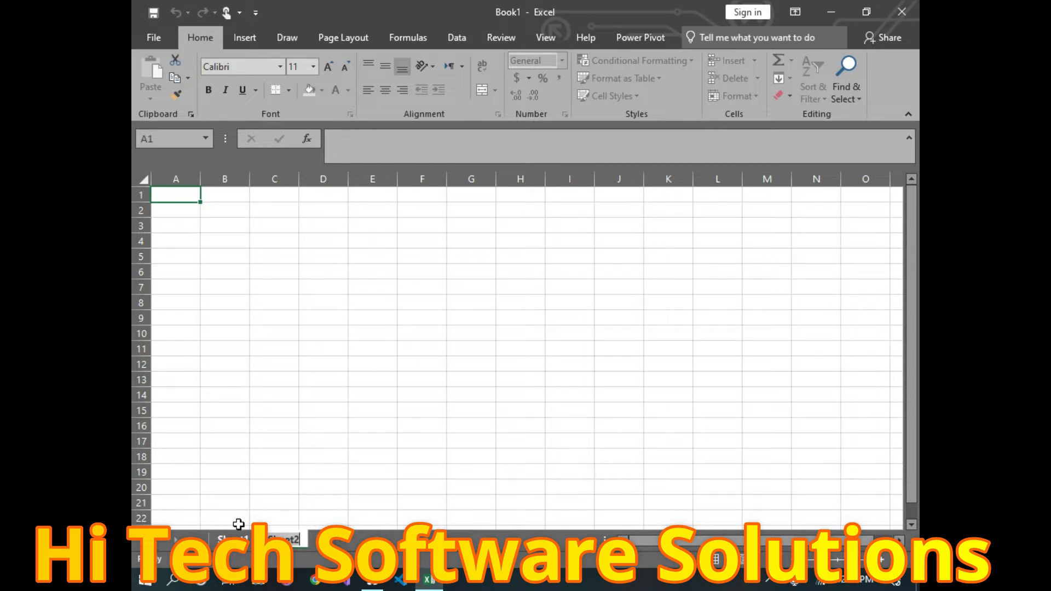
{"action": "left_click", "coordinate": [331, 470]}
{"action": "left_click", "coordinate": [232, 539]}
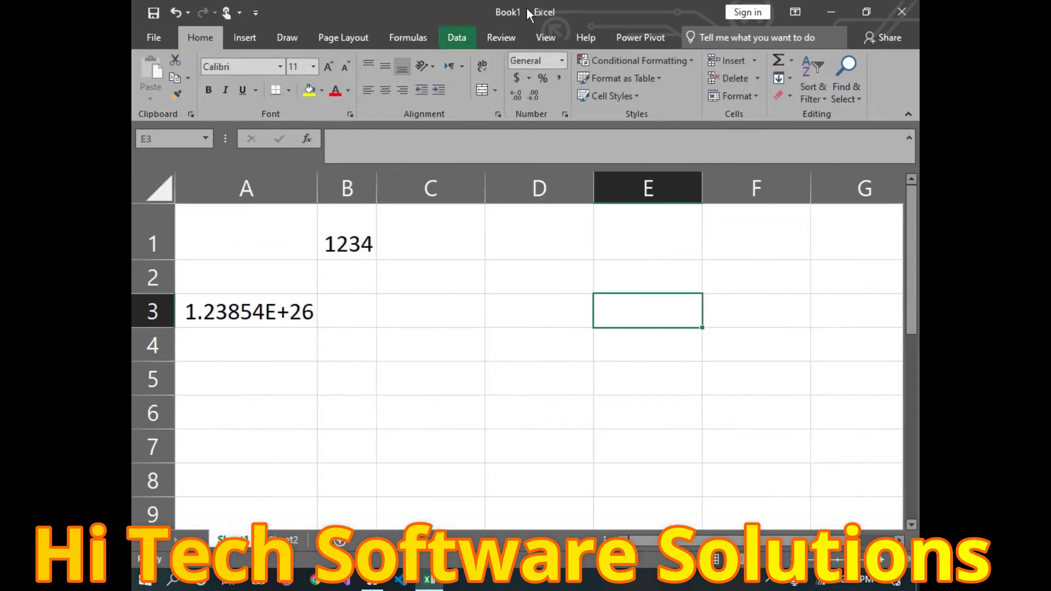
{"action": "left_click", "coordinate": [756, 97]}
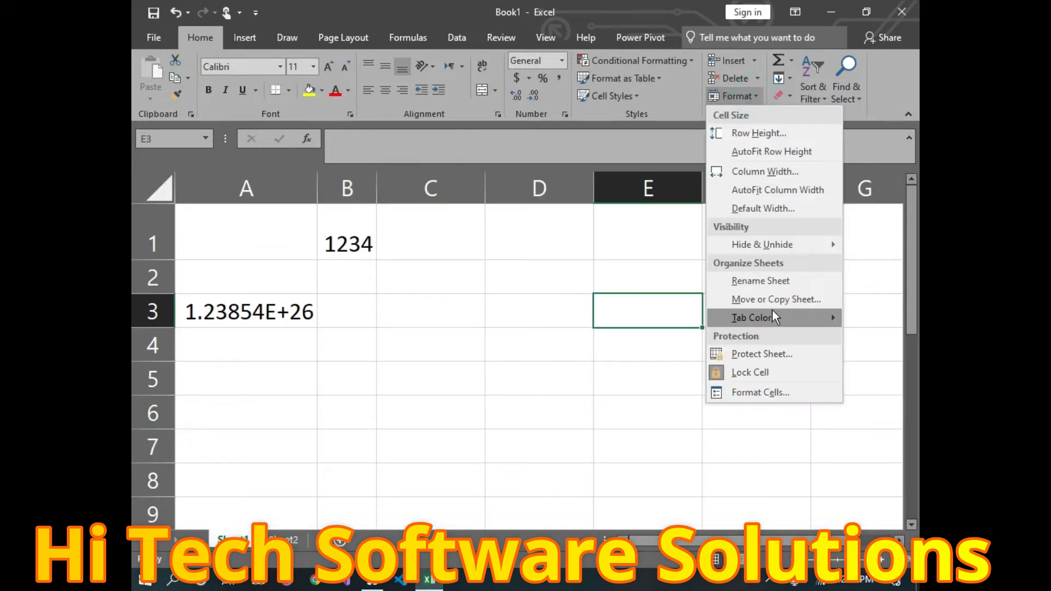
{"action": "mouse_move", "coordinate": [831, 251]}
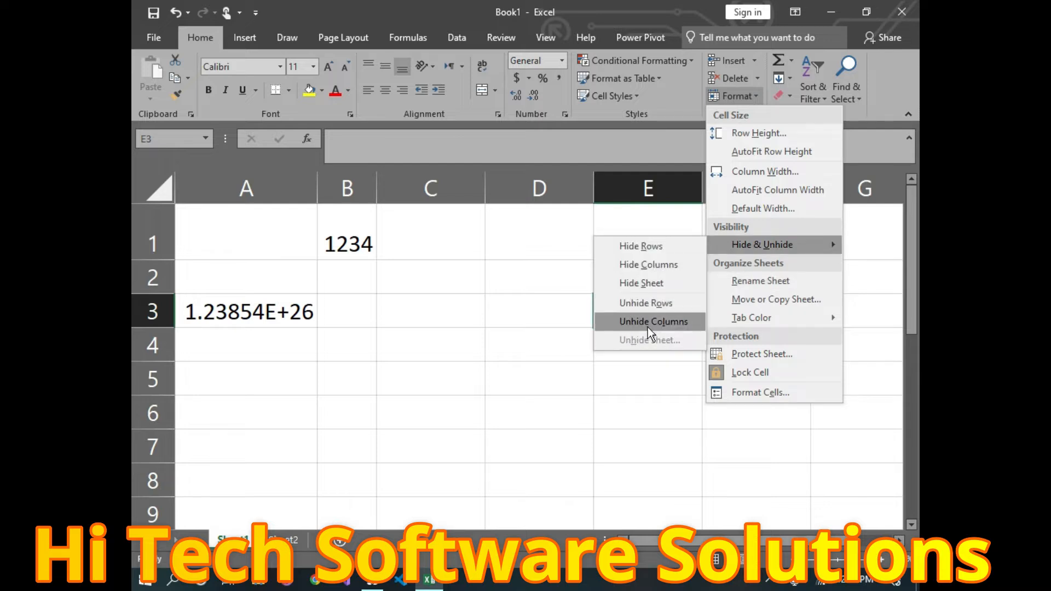
{"action": "left_click", "coordinate": [659, 282]}
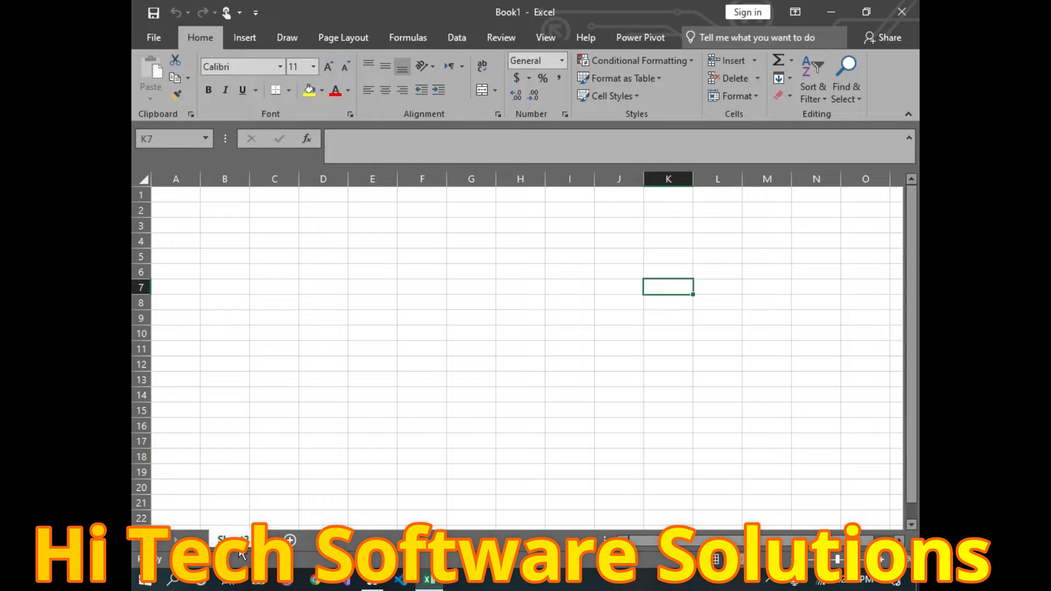
{"action": "left_click", "coordinate": [750, 100]}
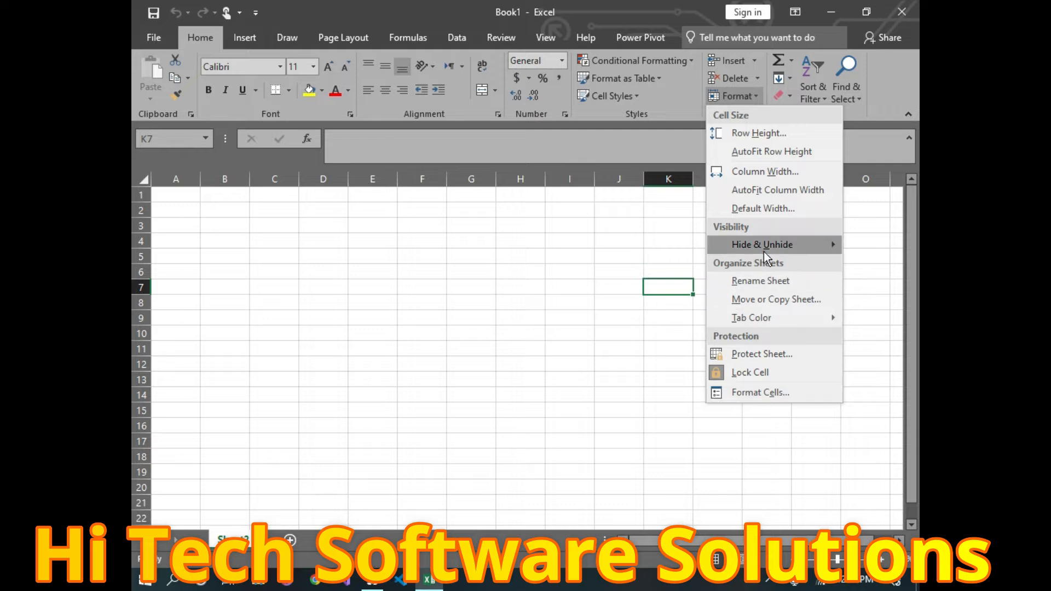
{"action": "mouse_move", "coordinate": [764, 244]}
{"action": "left_click", "coordinate": [658, 338]}
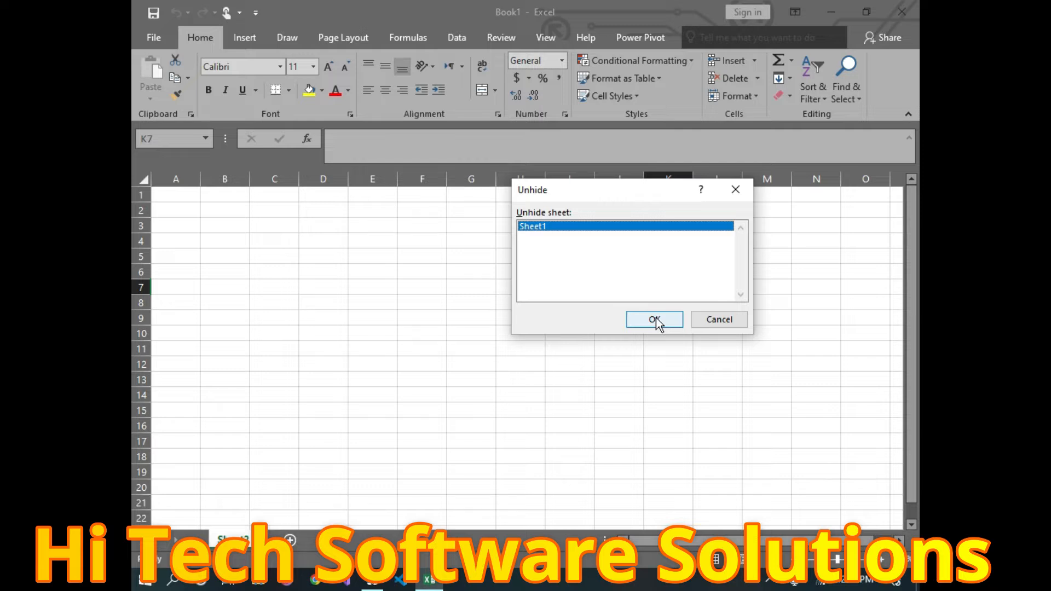
{"action": "left_click", "coordinate": [655, 319]}
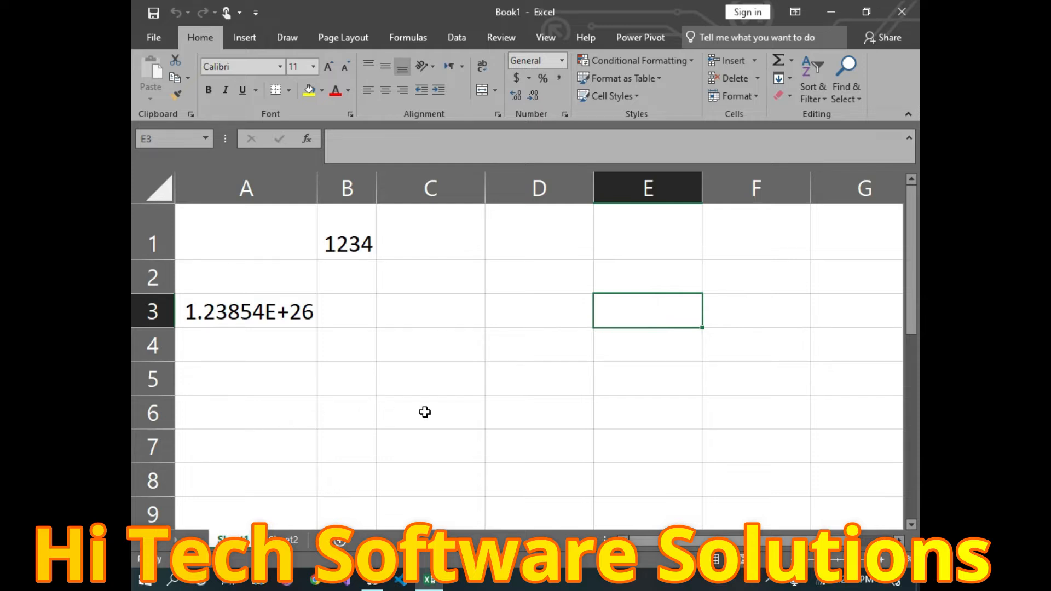
{"action": "left_click", "coordinate": [751, 97]}
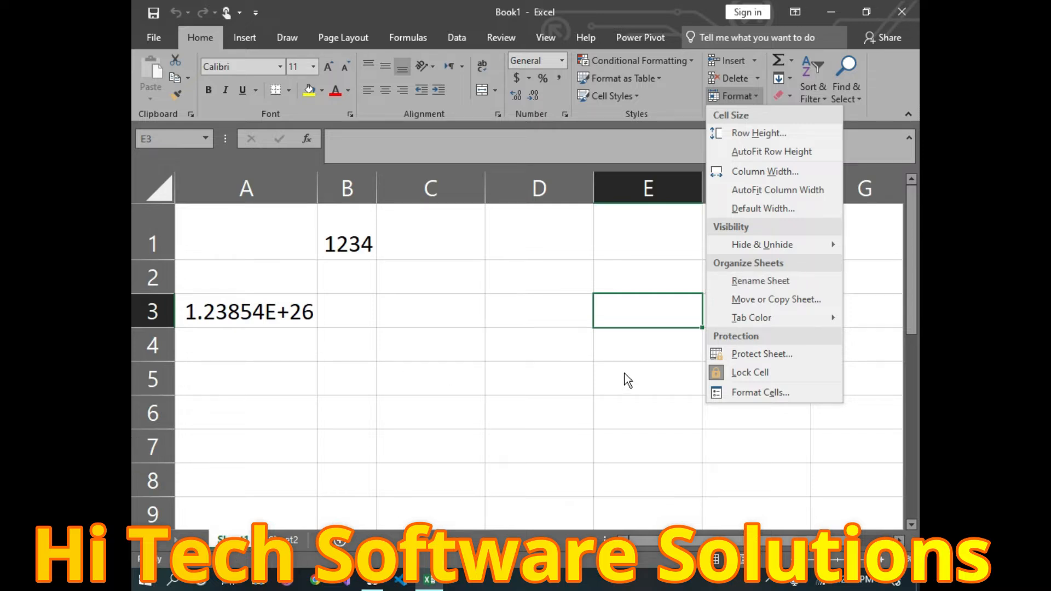
Step: Rename the Sheet1 tab to 'my first sheet', fixing typos along the way
{"action": "left_click", "coordinate": [765, 283]}
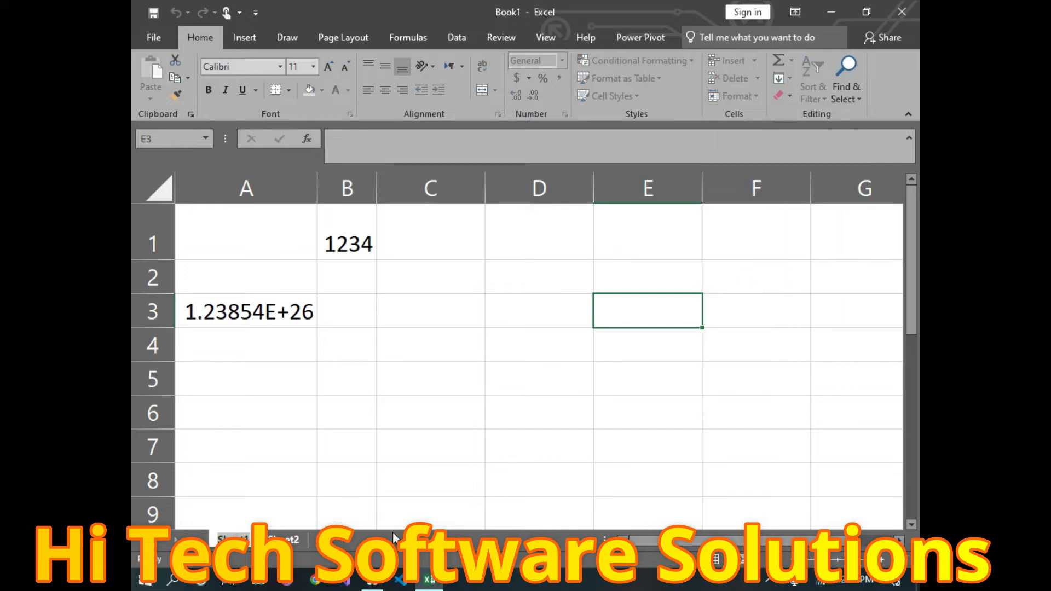
{"action": "key", "text": "BackSpace"}
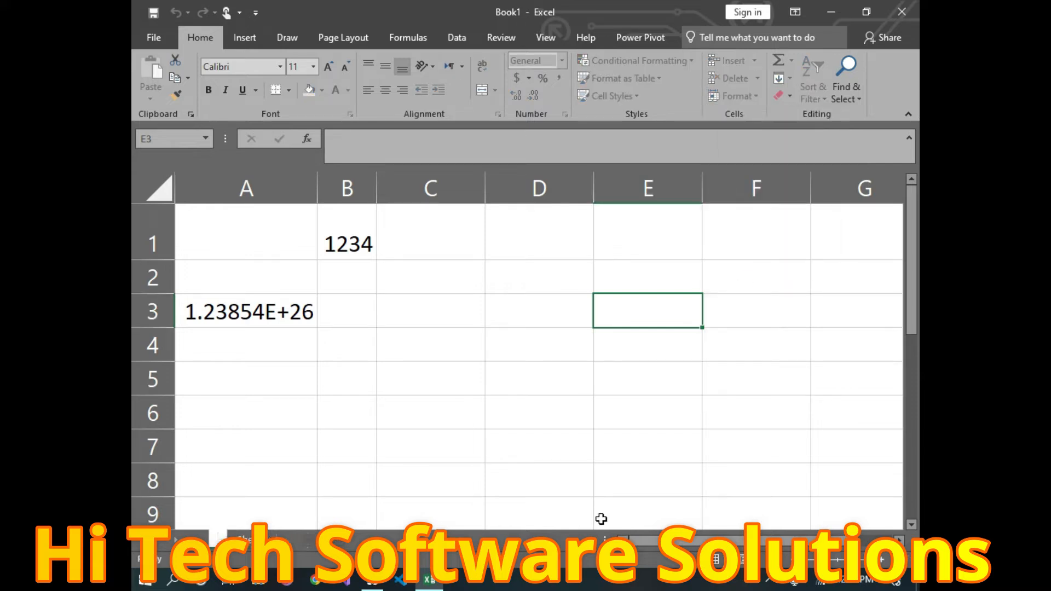
{"action": "type", "text": "my first she"}
{"action": "key", "text": "BackSpace"}
{"action": "key", "text": "BackSpace"}
{"action": "key", "text": "BackSpace"}
{"action": "key", "text": "BackSpace"}
{"action": "key", "text": "BackSpace"}
{"action": "type", "text": "t"}
{"action": "key", "text": "BackSpace"}
{"action": "key", "text": "BackSpace"}
{"action": "type", "text": "st sheet"}
{"action": "left_click", "coordinate": [601, 518]}
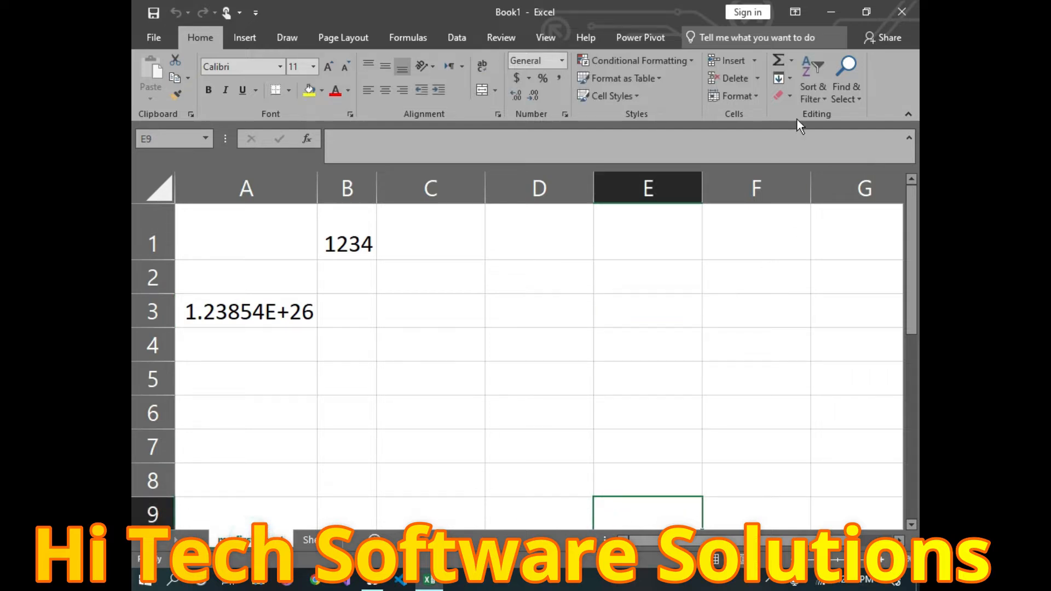
Step: Colour the 'my first sheet' tab red
{"action": "left_click", "coordinate": [758, 94]}
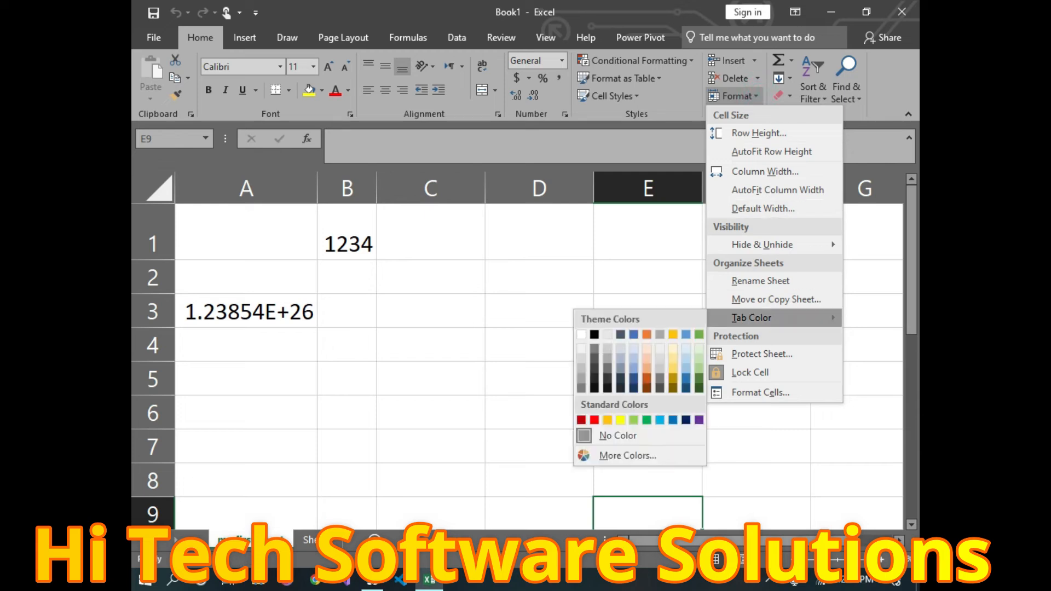
{"action": "left_click", "coordinate": [250, 539]}
{"action": "right_click", "coordinate": [250, 539]}
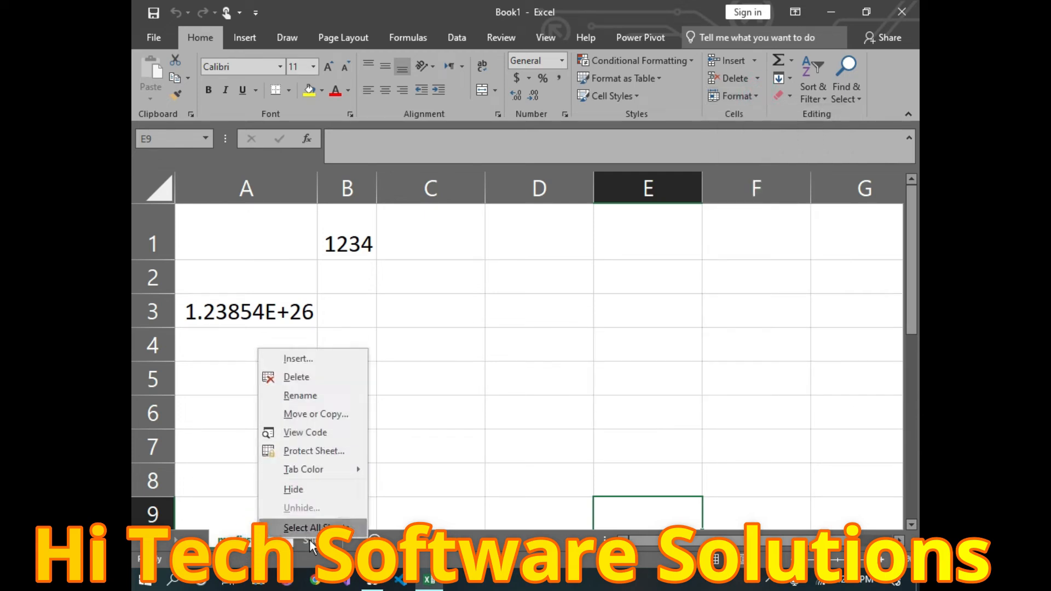
{"action": "left_click", "coordinate": [250, 542]}
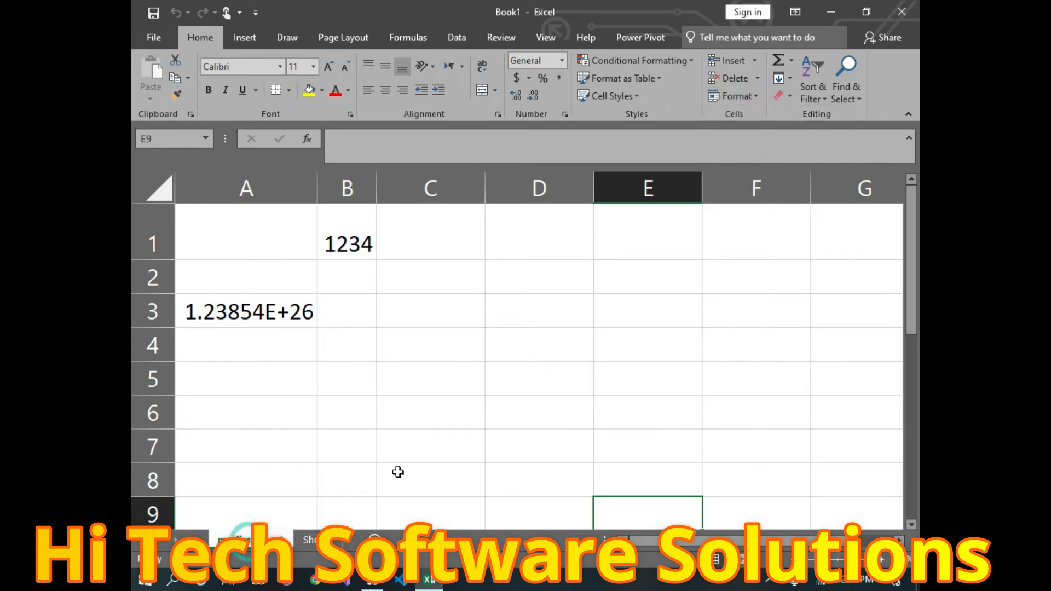
{"action": "left_click", "coordinate": [742, 98]}
{"action": "mouse_move", "coordinate": [753, 321]}
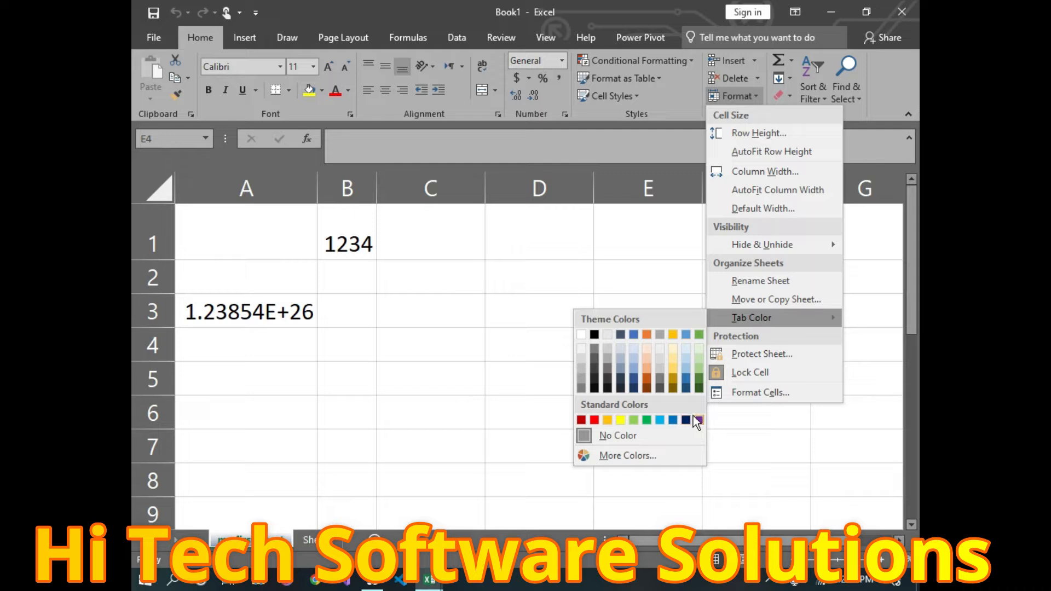
{"action": "left_click", "coordinate": [596, 421]}
Step: Switch to Sheet2 and colour its tab blue
{"action": "left_click", "coordinate": [314, 540]}
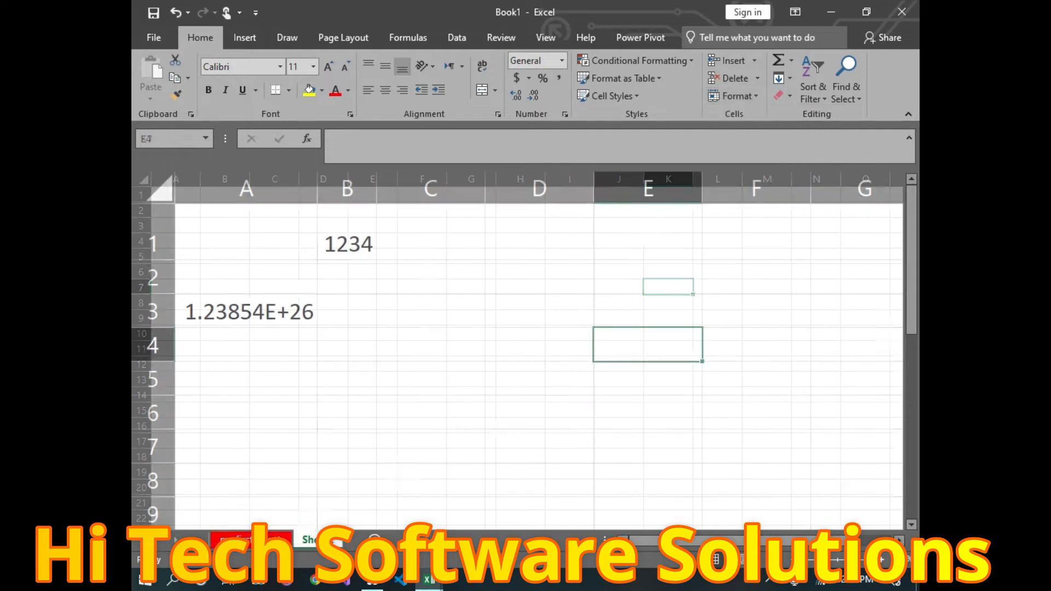
{"action": "left_click", "coordinate": [755, 95]}
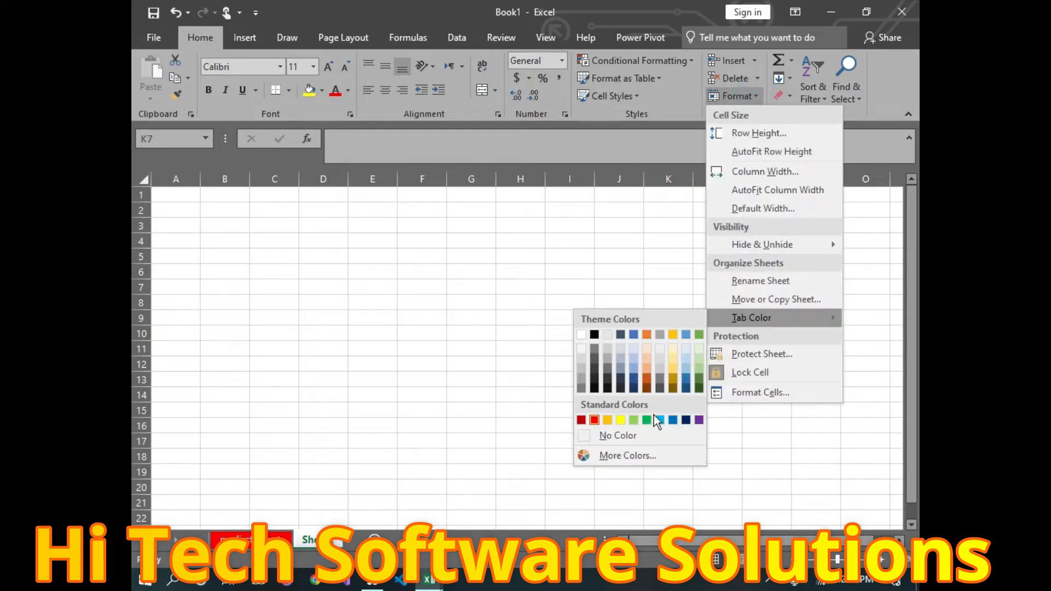
{"action": "left_click", "coordinate": [479, 443]}
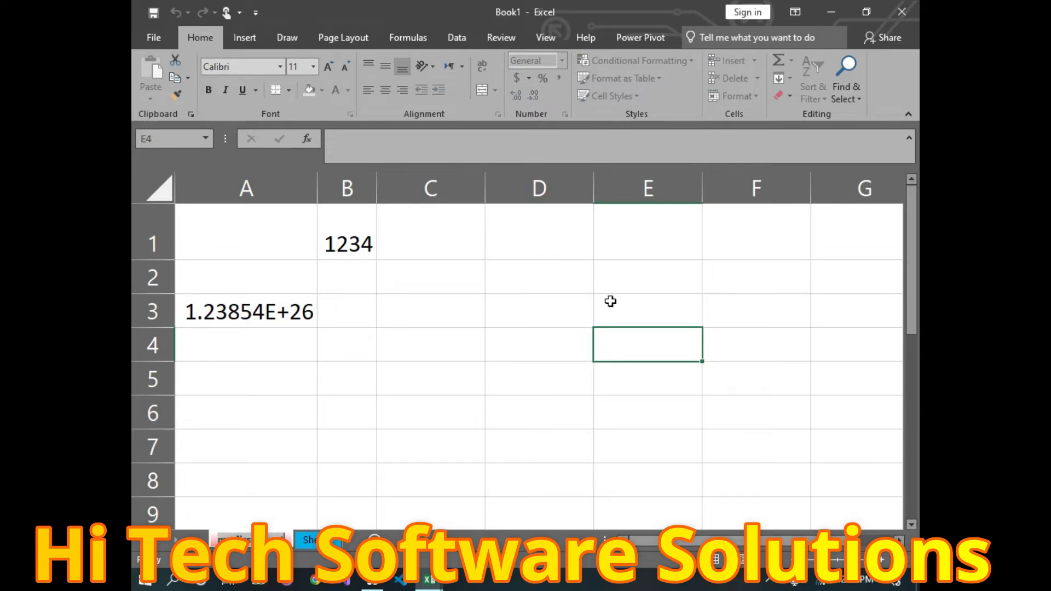
{"action": "left_click", "coordinate": [536, 353]}
{"action": "left_click", "coordinate": [744, 95]}
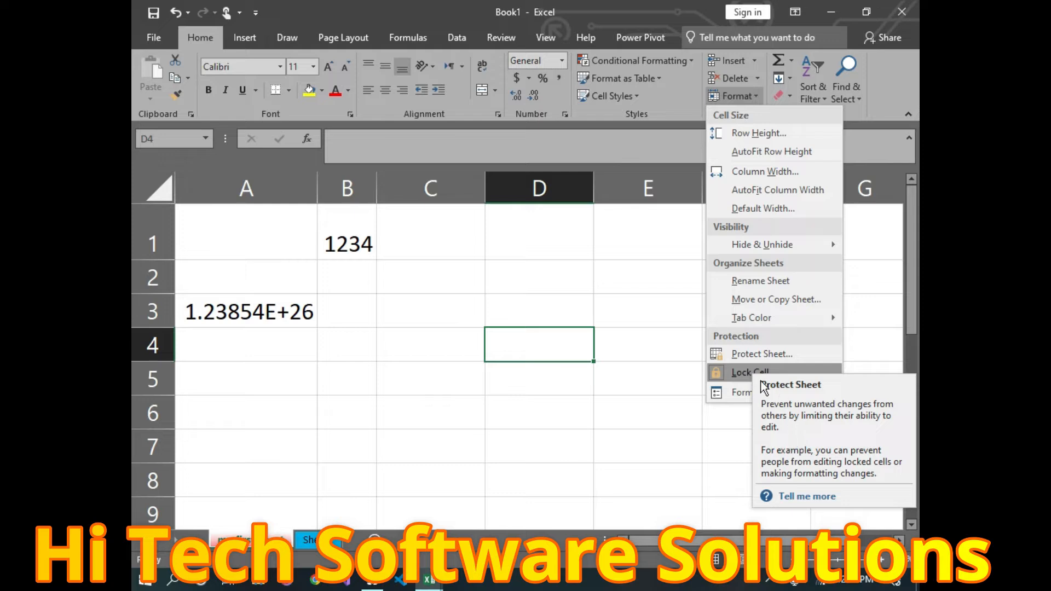
{"action": "left_click", "coordinate": [742, 376]}
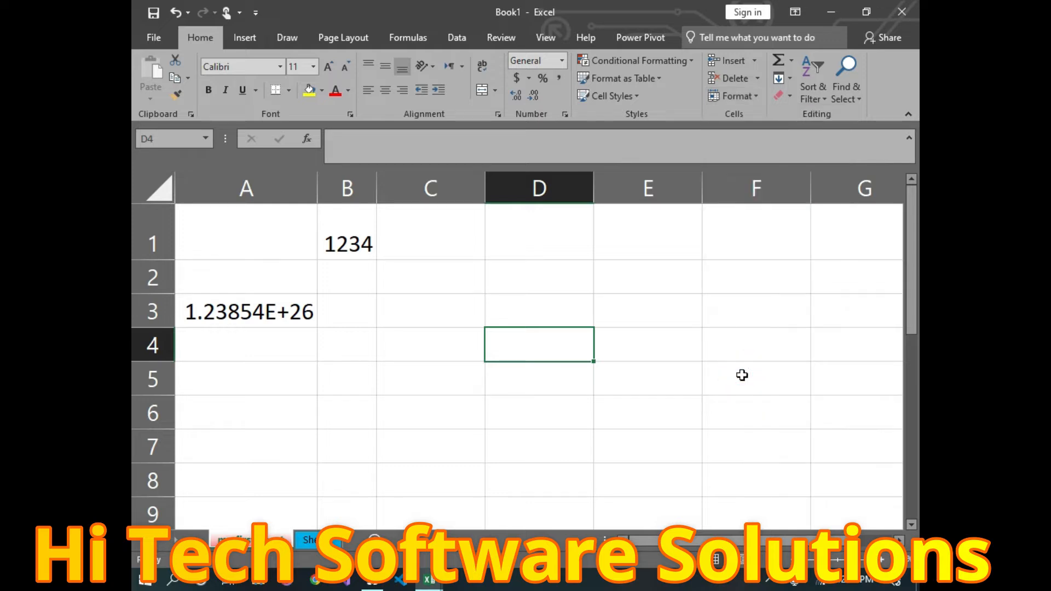
Step: Protect the sheet with a password, allowing format cells, insert columns and insert rows
{"action": "left_click", "coordinate": [747, 96]}
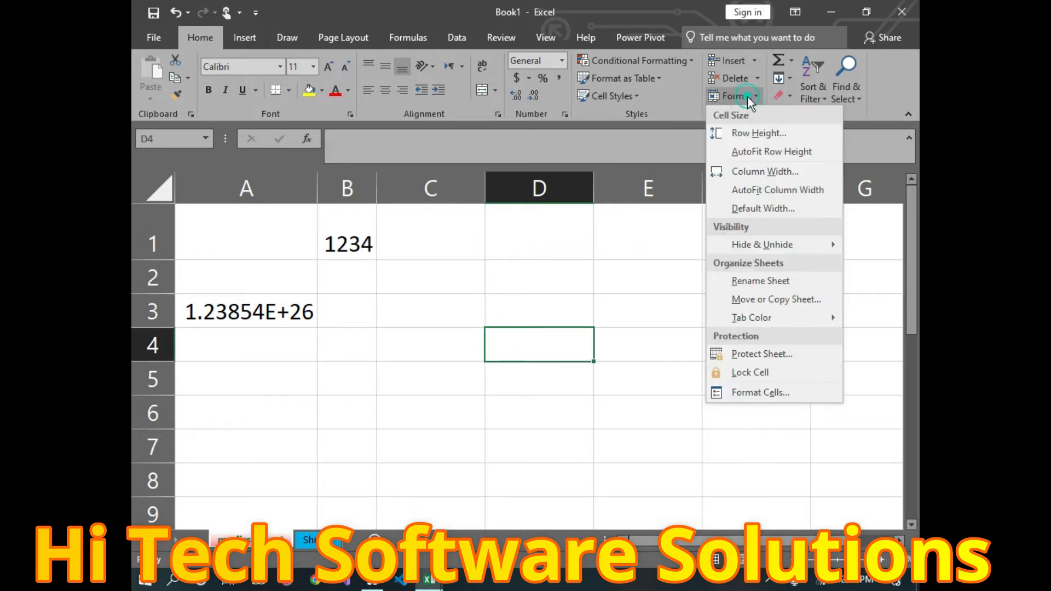
{"action": "left_click", "coordinate": [763, 354]}
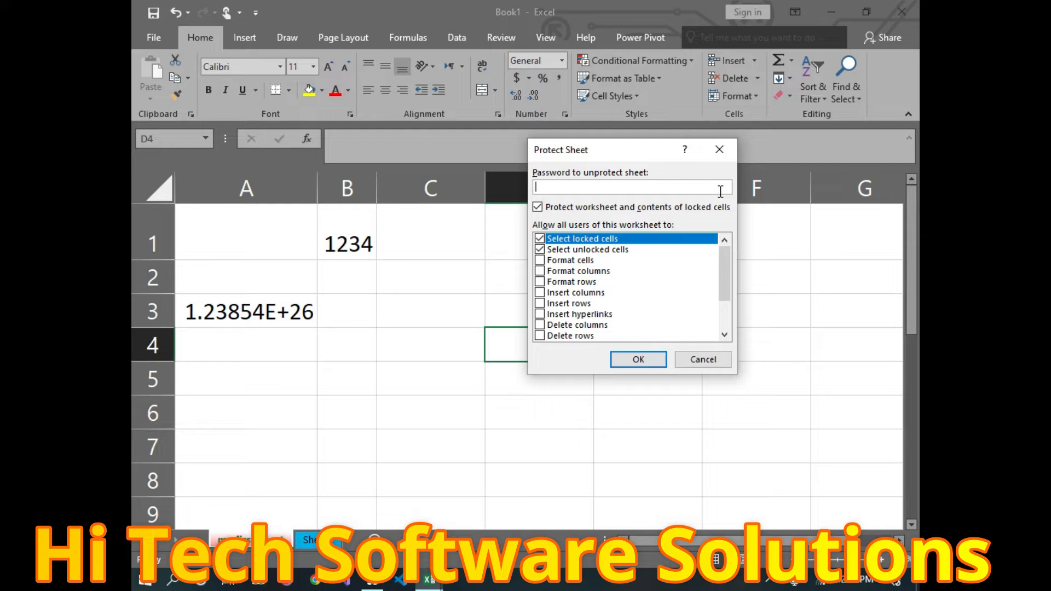
{"action": "type", "text": "1234"}
{"action": "left_click", "coordinate": [540, 261]}
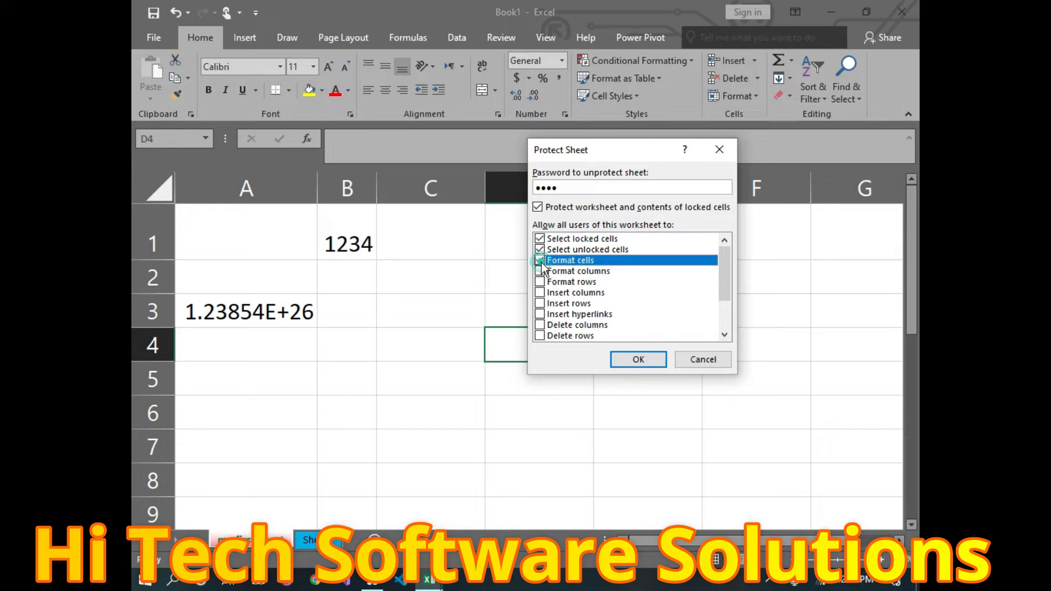
{"action": "left_click", "coordinate": [540, 293]}
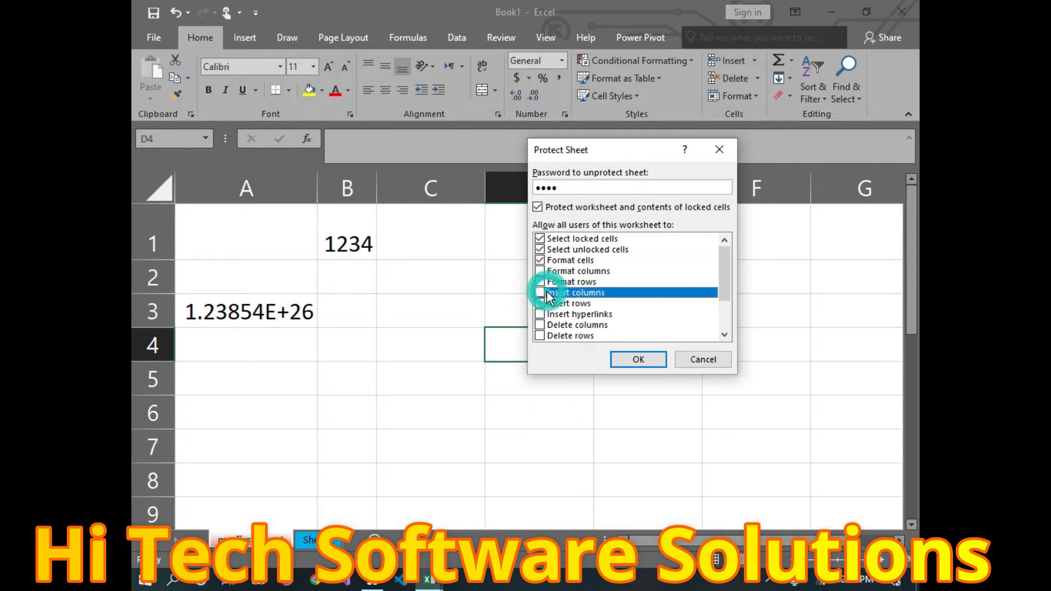
{"action": "left_click", "coordinate": [541, 304]}
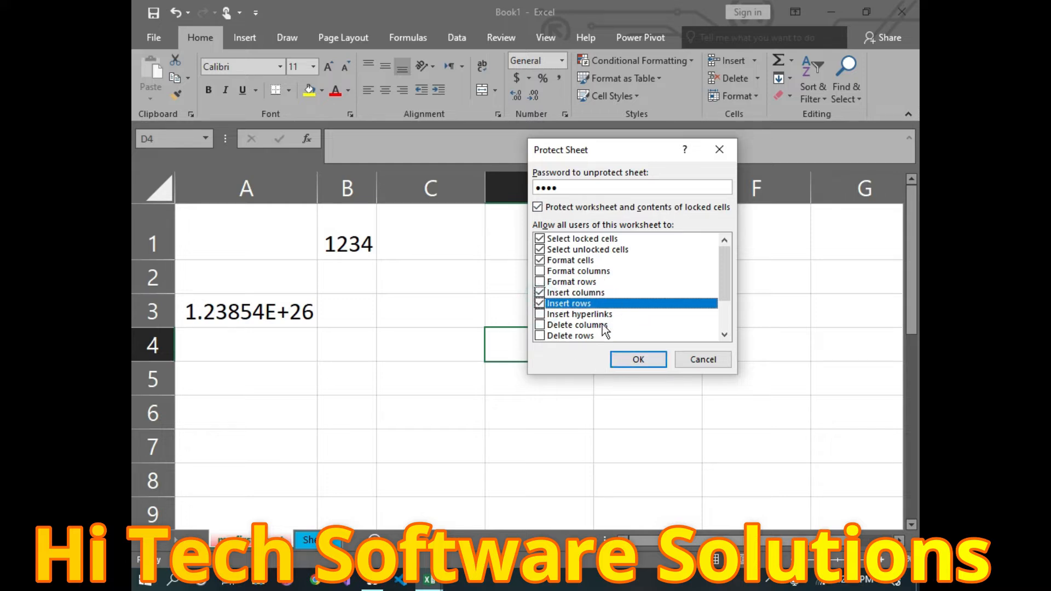
{"action": "scroll", "coordinate": [602, 279], "scroll_direction": "down", "scroll_amount": 2}
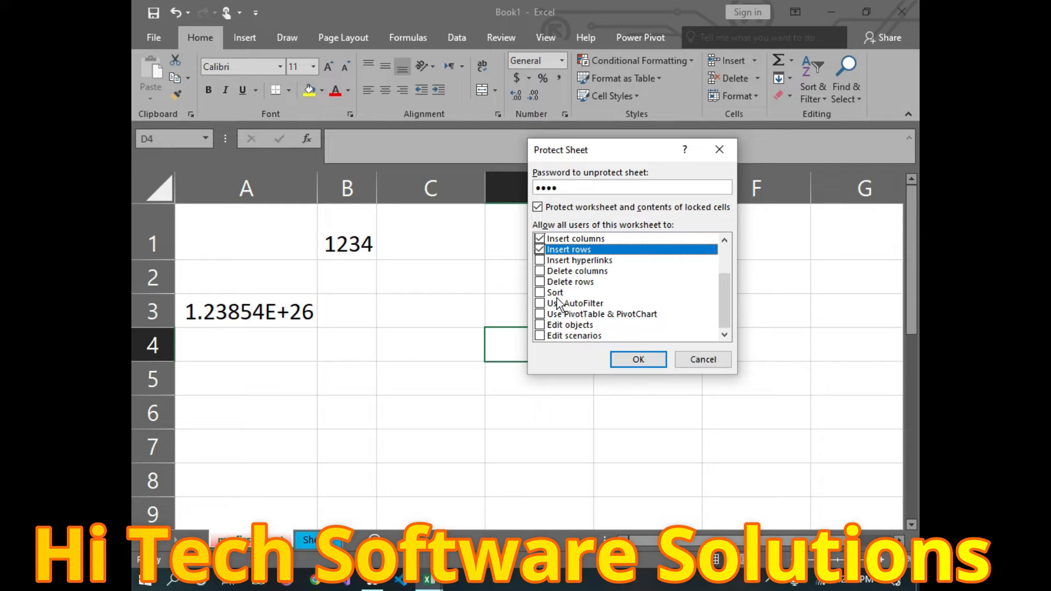
{"action": "left_click", "coordinate": [639, 360]}
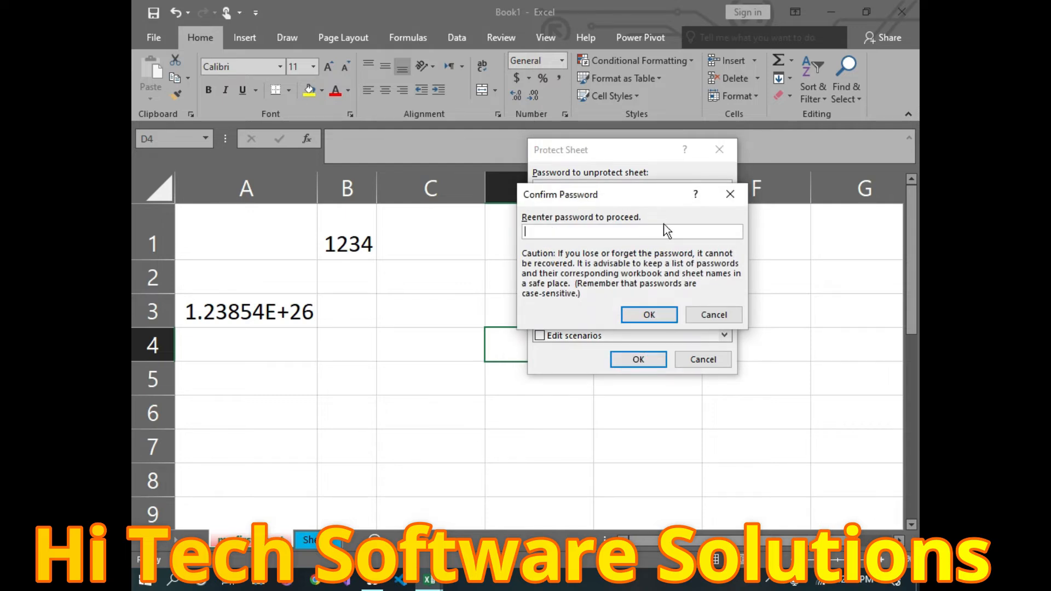
{"action": "type", "text": "1234"}
{"action": "left_click", "coordinate": [649, 315]}
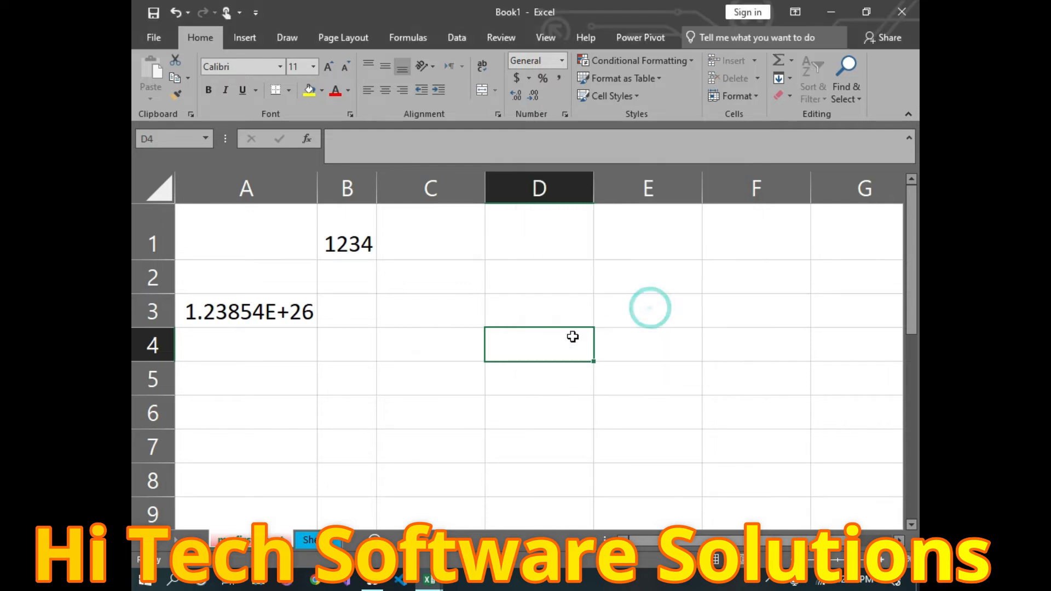
Step: Try editing cells B5, C5 and A3, dismissing each protected-sheet warning
{"action": "left_click", "coordinate": [363, 389]}
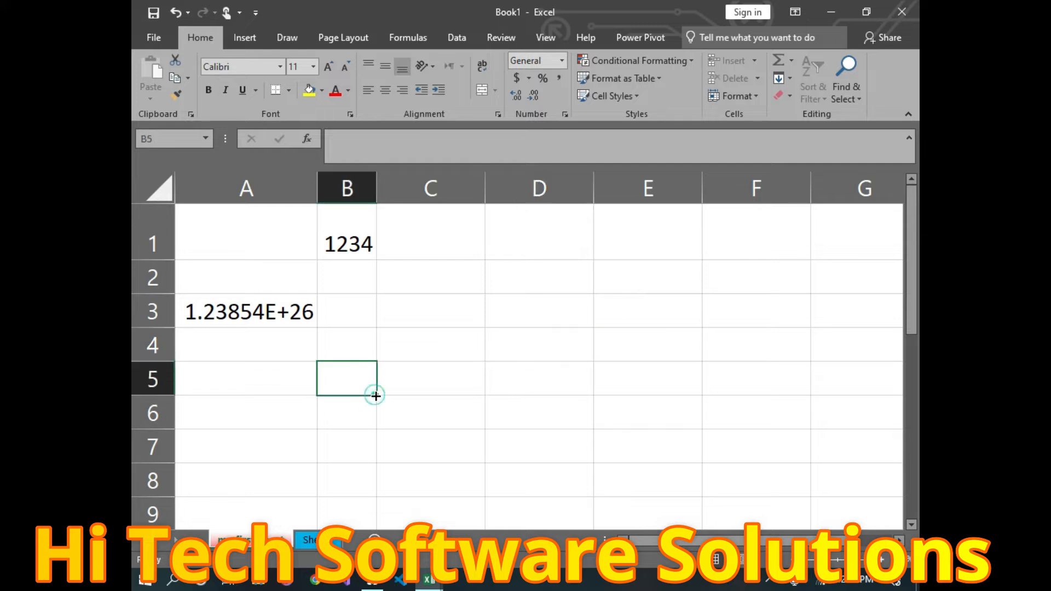
{"action": "double_click", "coordinate": [345, 376]}
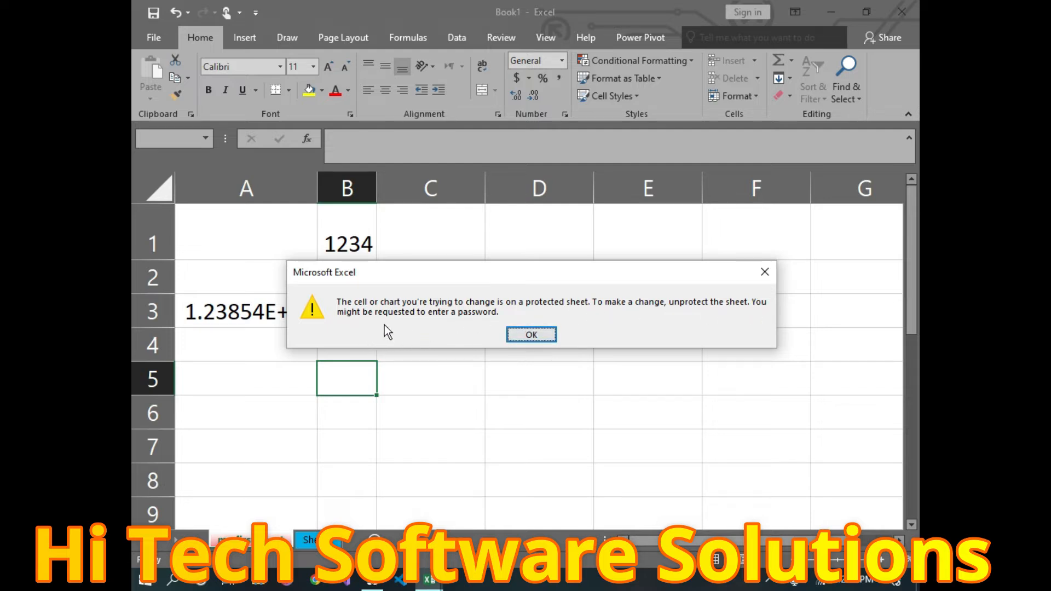
{"action": "left_click", "coordinate": [549, 339]}
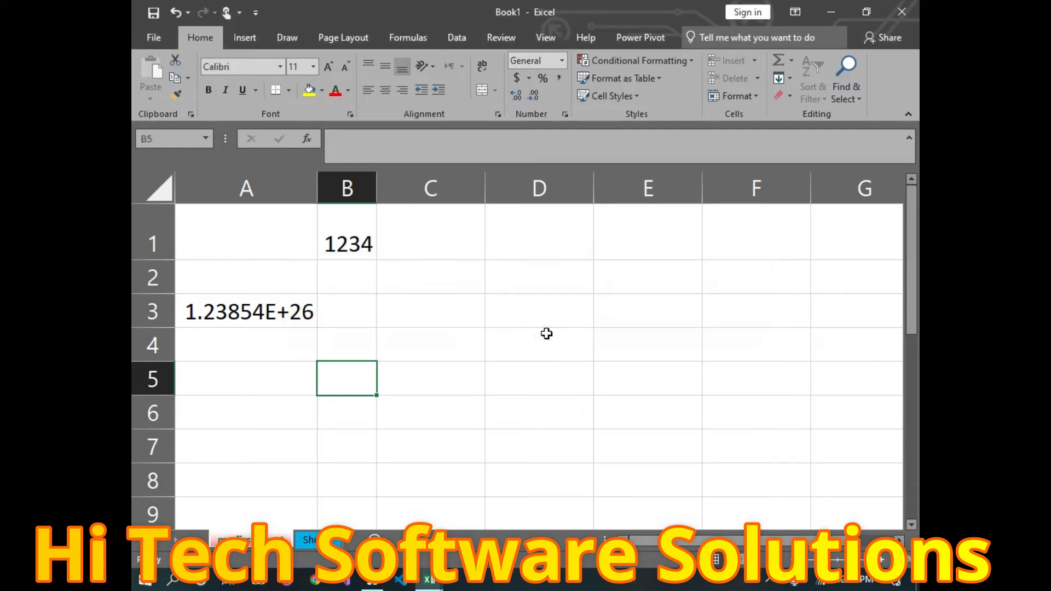
{"action": "double_click", "coordinate": [455, 383]}
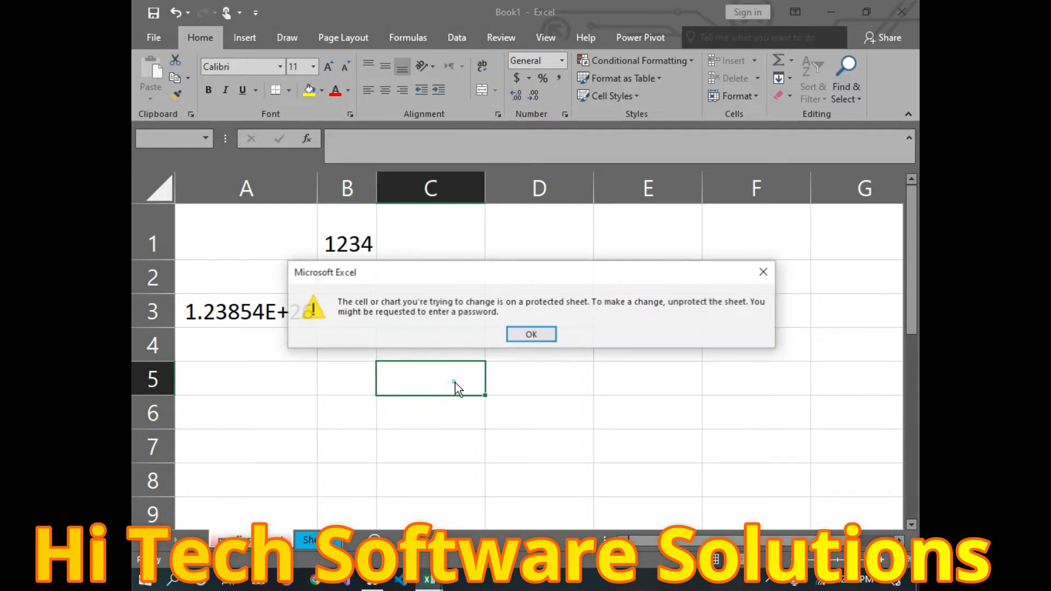
{"action": "left_click", "coordinate": [530, 335]}
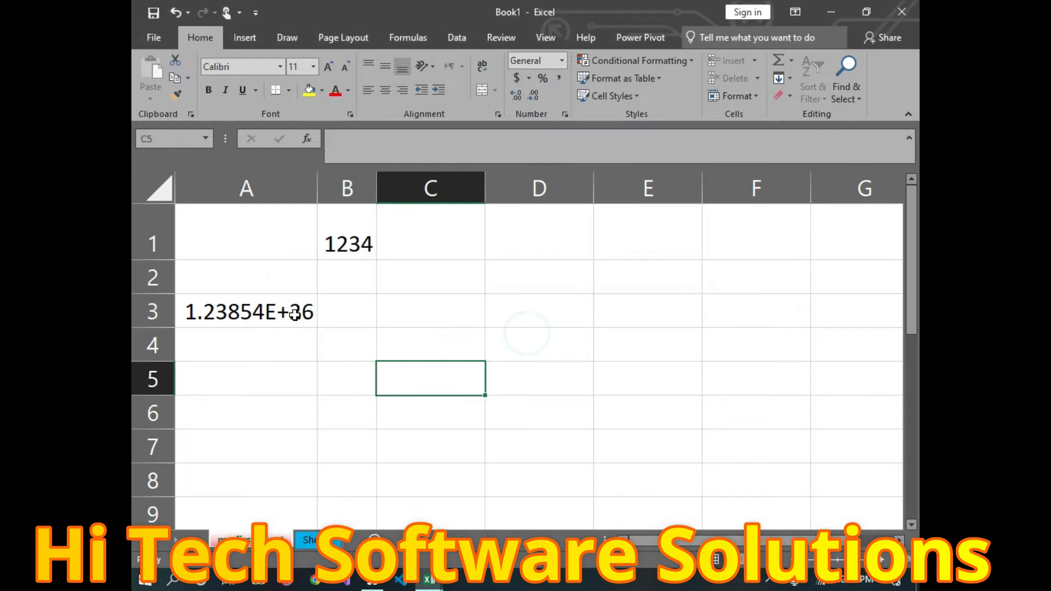
{"action": "left_click", "coordinate": [293, 309]}
{"action": "double_click", "coordinate": [306, 311]}
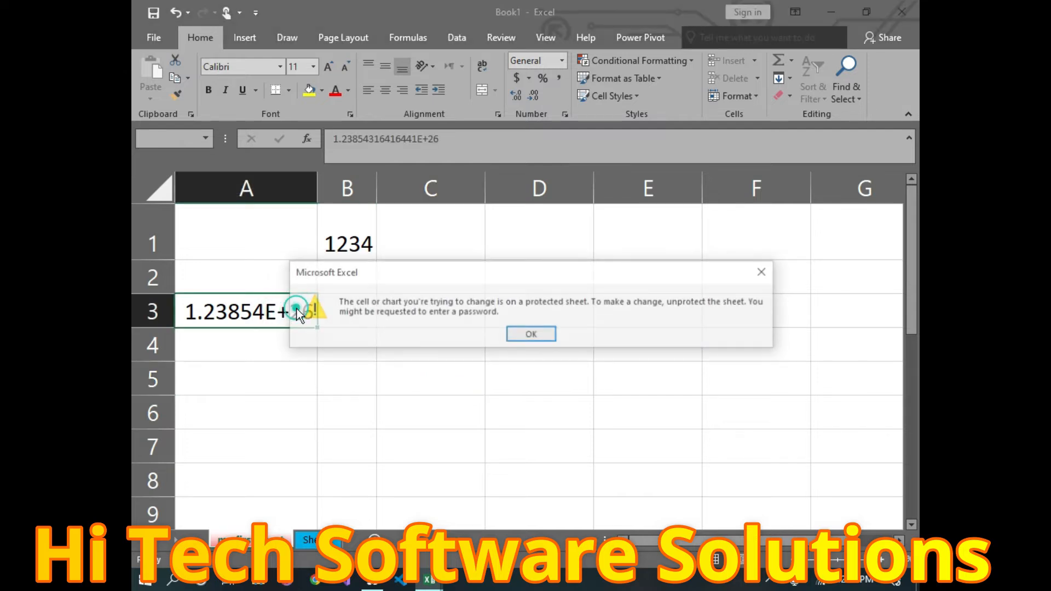
{"action": "left_click", "coordinate": [524, 330]}
{"action": "left_click", "coordinate": [740, 96]}
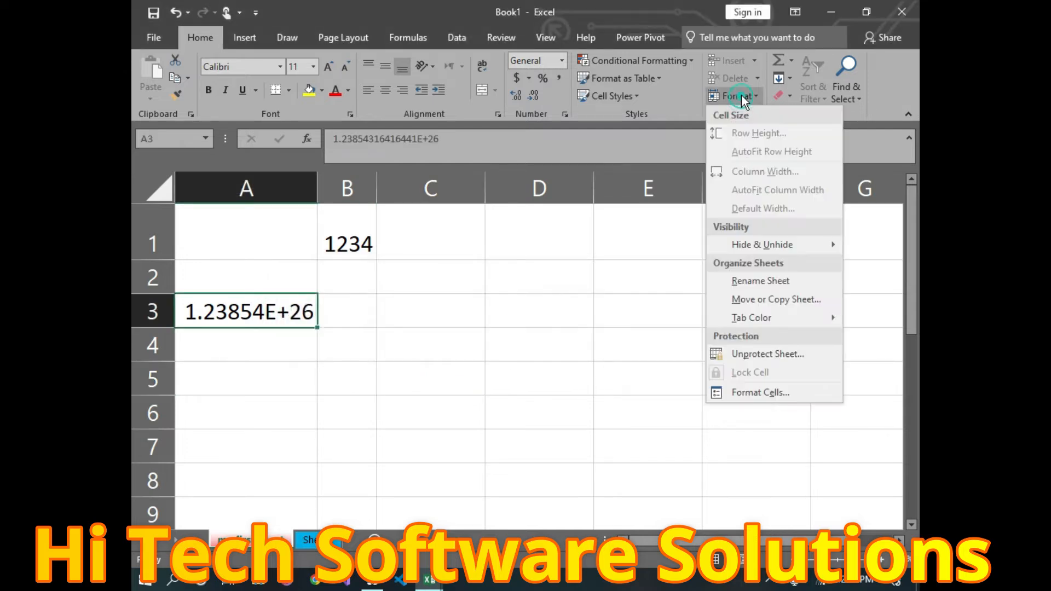
Step: Unprotect the sheet by entering its password
{"action": "left_click", "coordinate": [754, 355]}
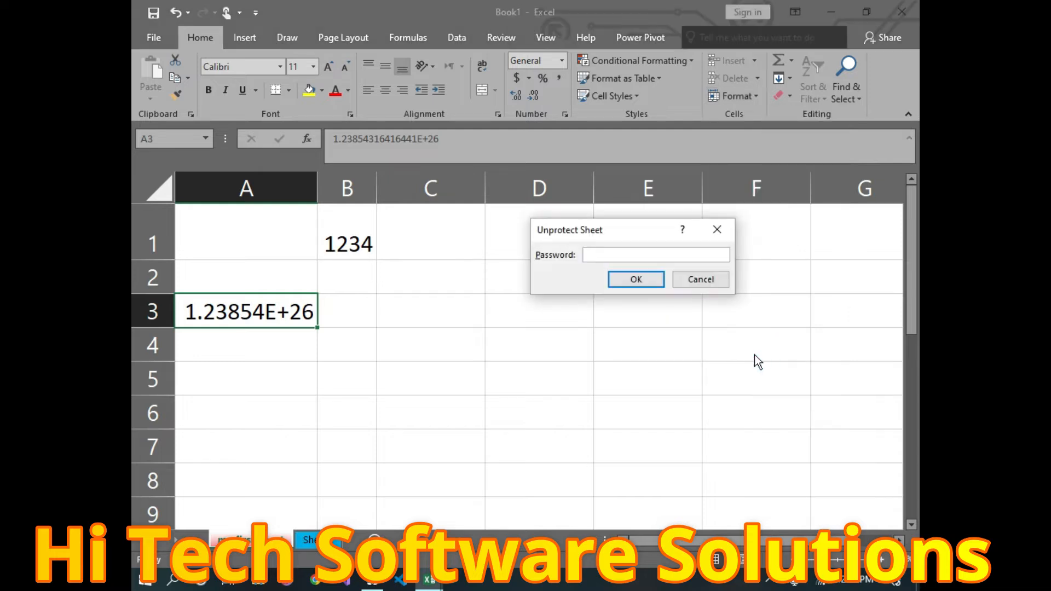
{"action": "type", "text": "1234"}
{"action": "left_click", "coordinate": [636, 279]}
Step: Test editing C3 by typing 'gxhgfh', remove a letter, then select E4
{"action": "left_click", "coordinate": [638, 275]}
{"action": "double_click", "coordinate": [393, 298]}
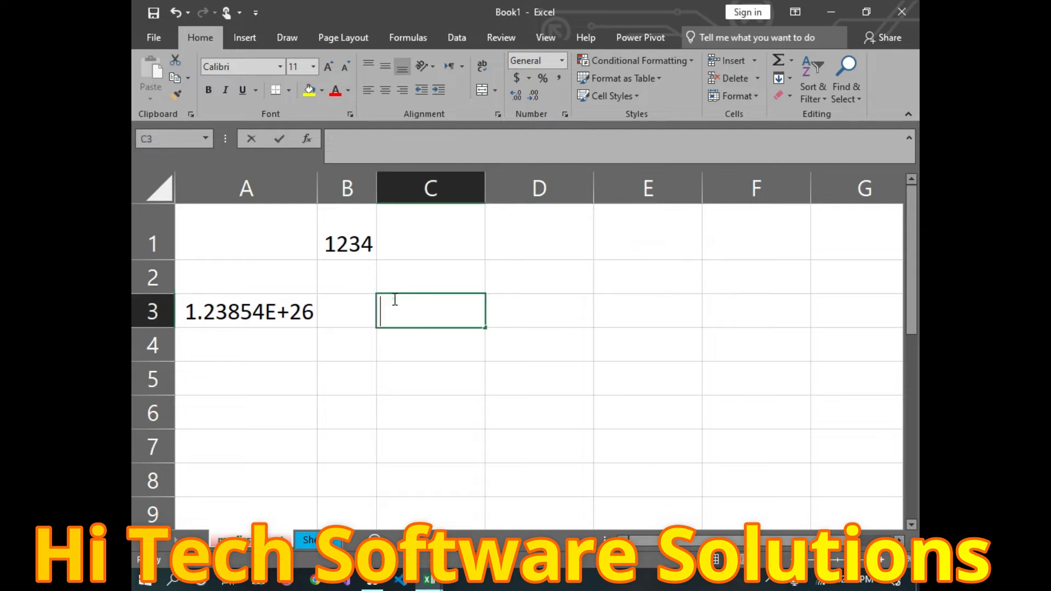
{"action": "type", "text": "gxhgfh"}
{"action": "key", "text": "BackSpace"}
{"action": "key", "text": "BackSpace"}
{"action": "key", "text": "BackSpace"}
{"action": "key", "text": "BackSpace"}
{"action": "key", "text": "BackSpace"}
{"action": "key", "text": "BackSpace"}
{"action": "left_click", "coordinate": [602, 327]}
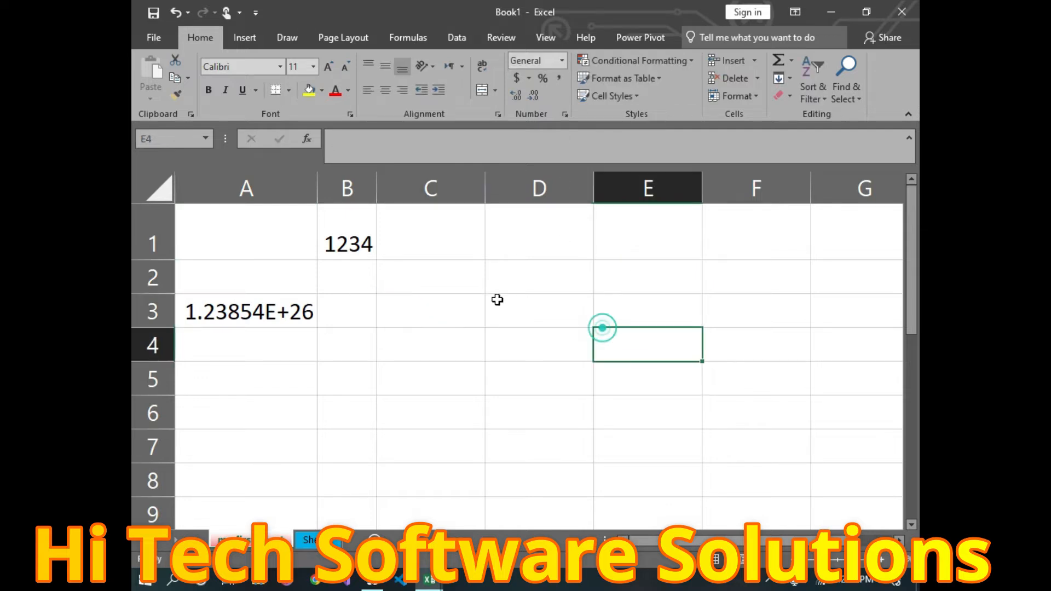
{"action": "left_click", "coordinate": [750, 97]}
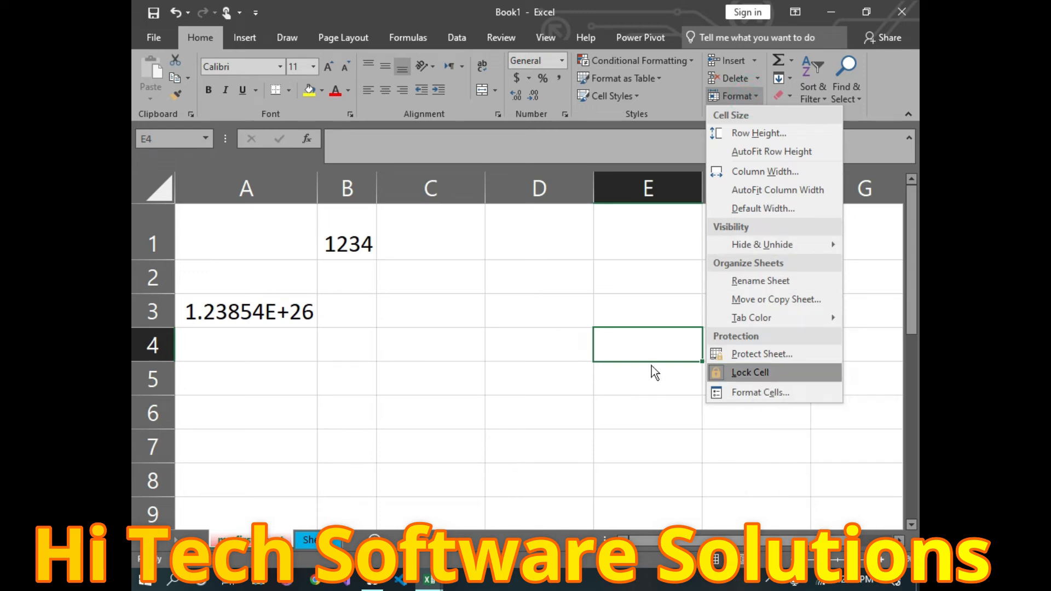
Step: Toggle the lock on B1, then test editing it and restore its value 1234
{"action": "left_click", "coordinate": [428, 344]}
{"action": "left_click", "coordinate": [281, 308]}
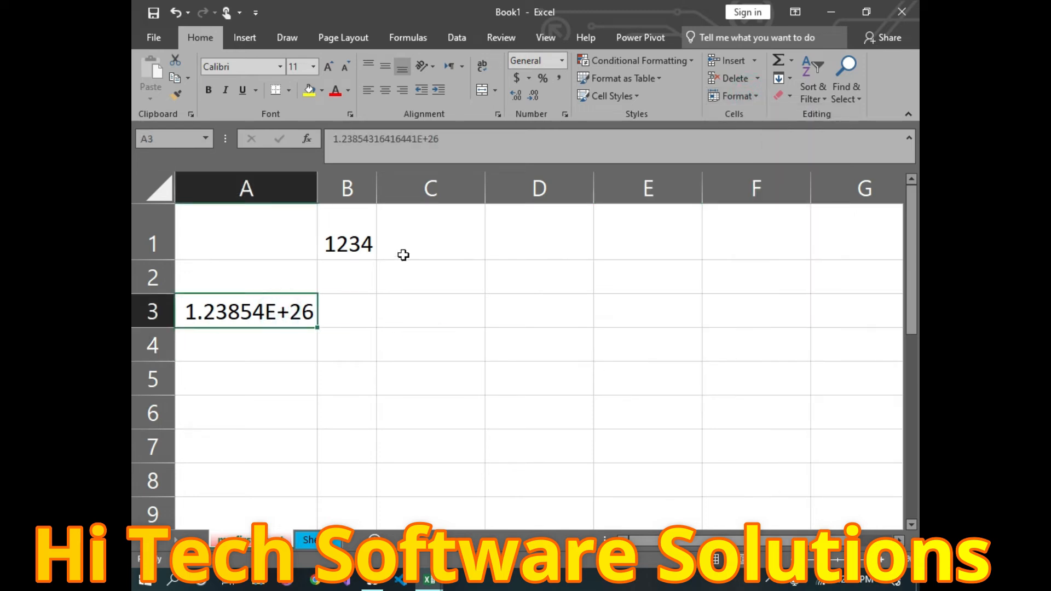
{"action": "left_click", "coordinate": [353, 245]}
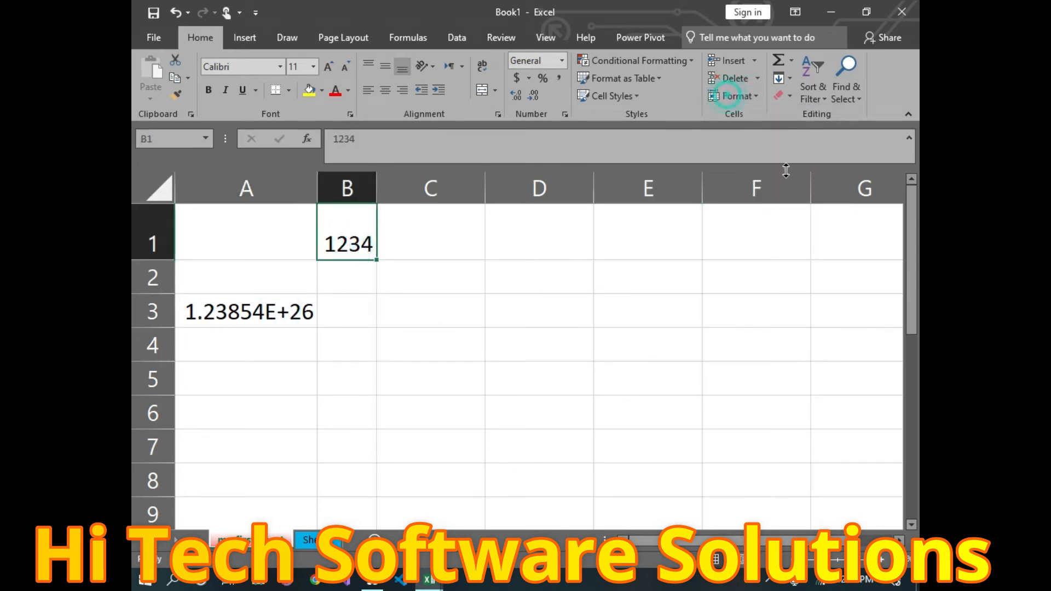
{"action": "left_click", "coordinate": [758, 99]}
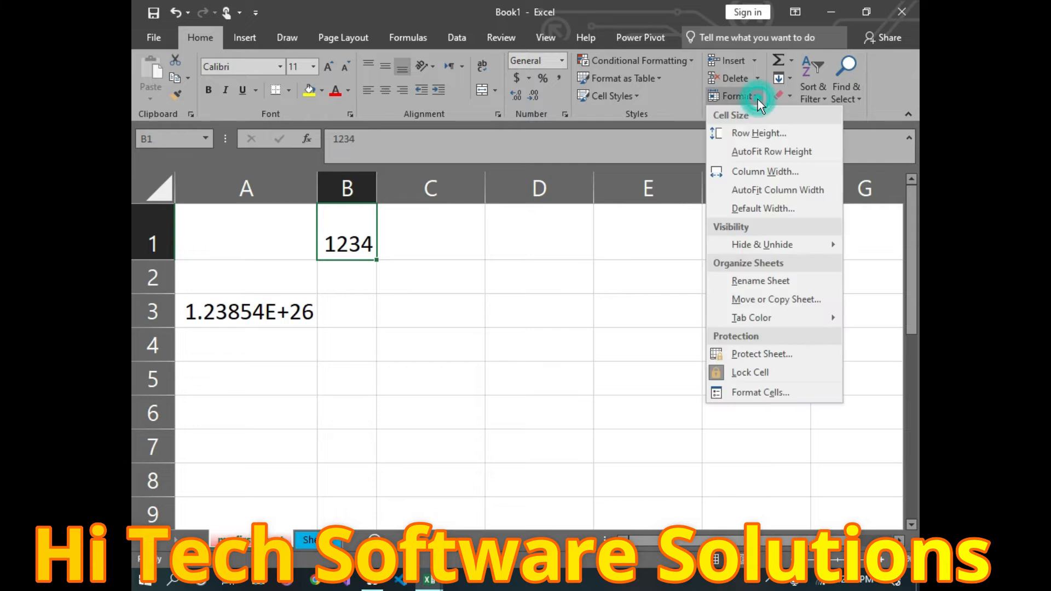
{"action": "left_click", "coordinate": [764, 373]}
{"action": "left_click", "coordinate": [459, 315]}
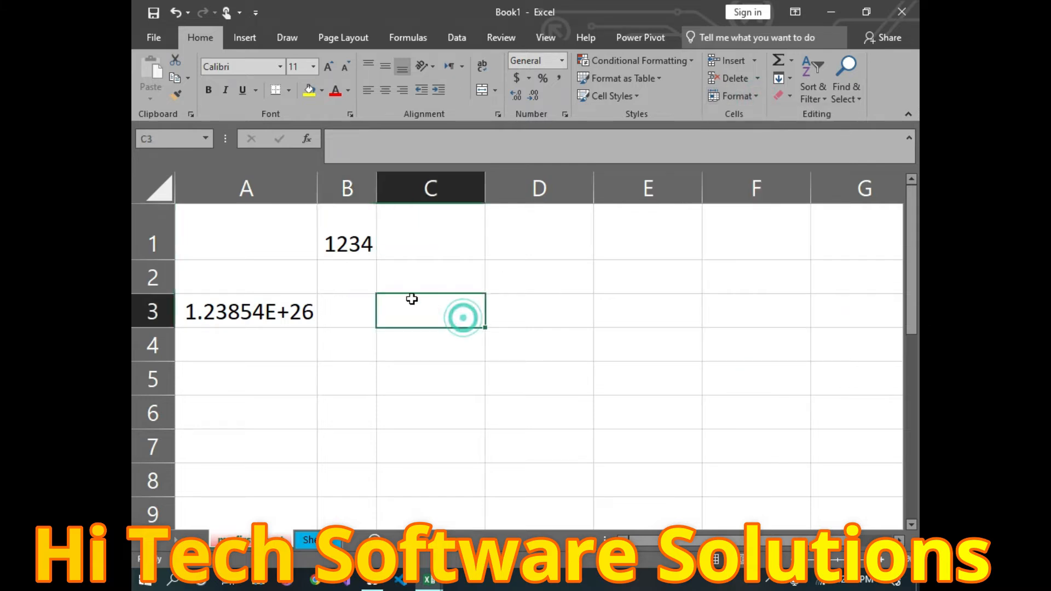
{"action": "double_click", "coordinate": [357, 232]}
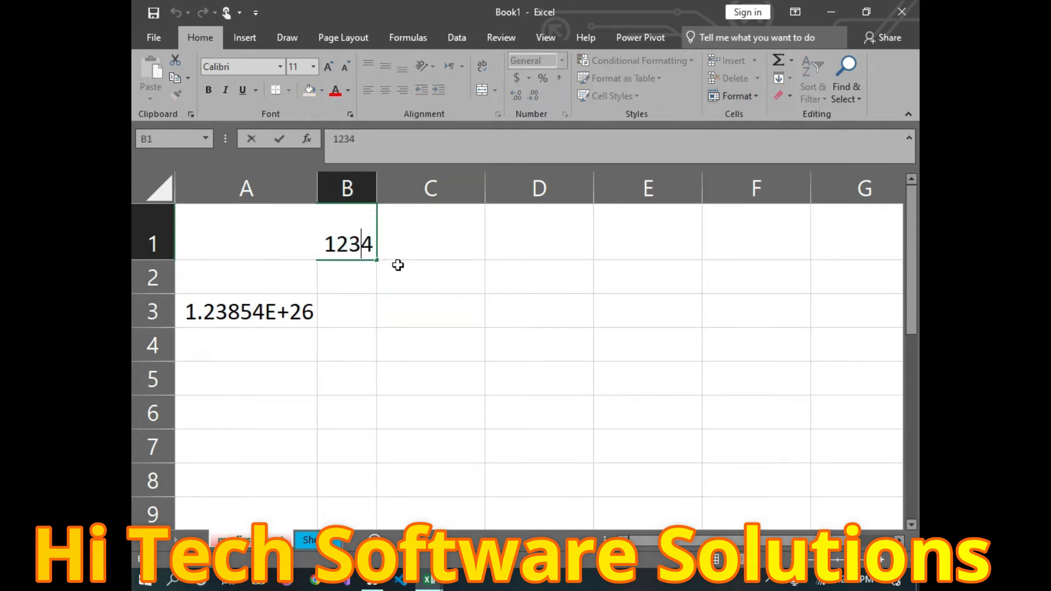
{"action": "type", "text": "xgvfdg"}
{"action": "key", "text": "BackSpace"}
{"action": "key", "text": "BackSpace"}
{"action": "key", "text": "BackSpace"}
{"action": "key", "text": "BackSpace"}
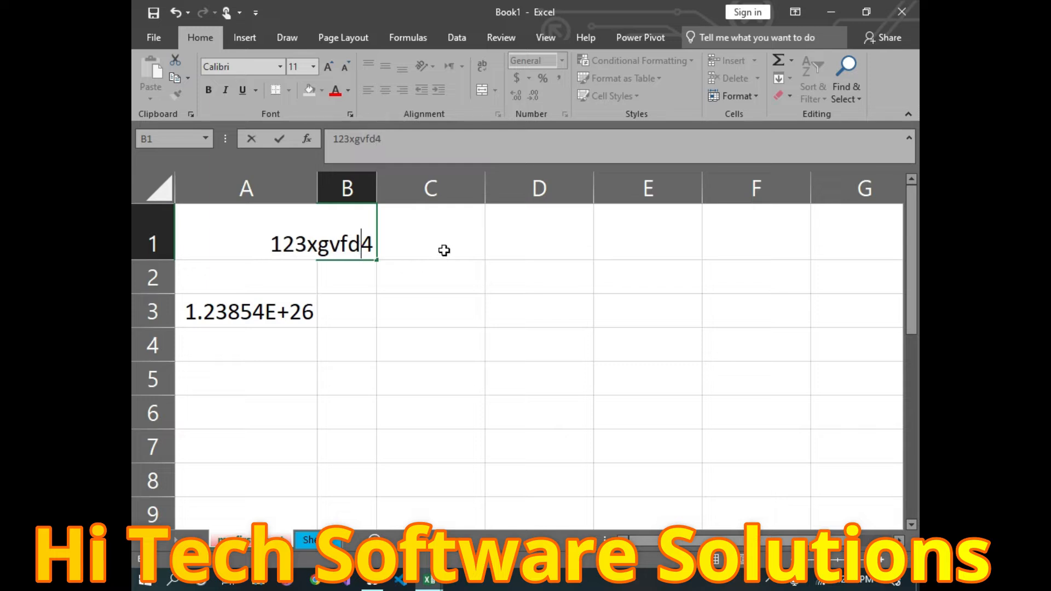
{"action": "key", "text": "BackSpace"}
{"action": "key", "text": "BackSpace"}
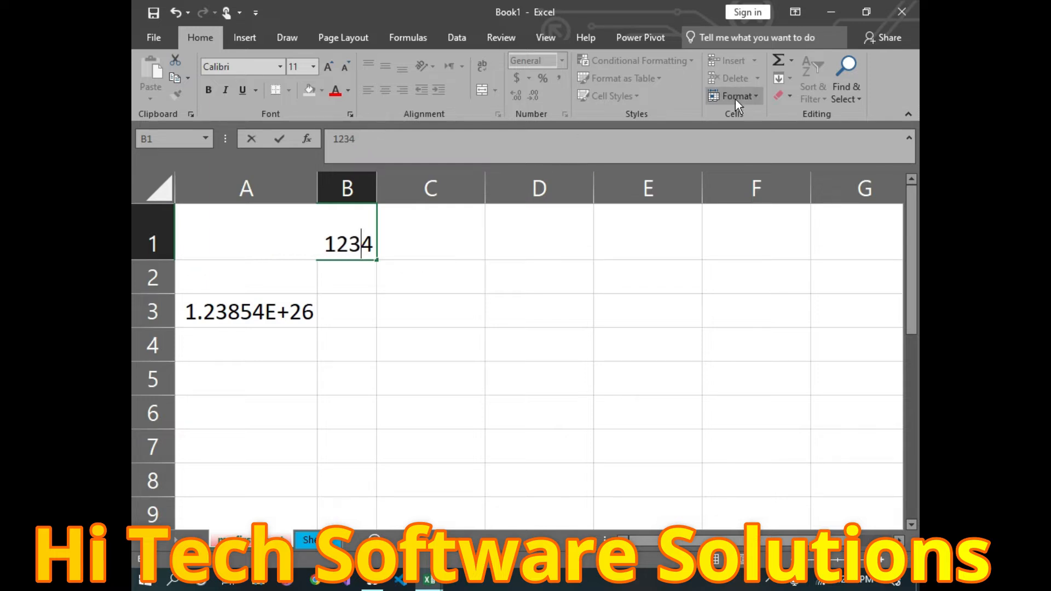
{"action": "left_click", "coordinate": [534, 263]}
Step: Toggle B1's lock again, then select the entire worksheet
{"action": "left_click", "coordinate": [736, 96]}
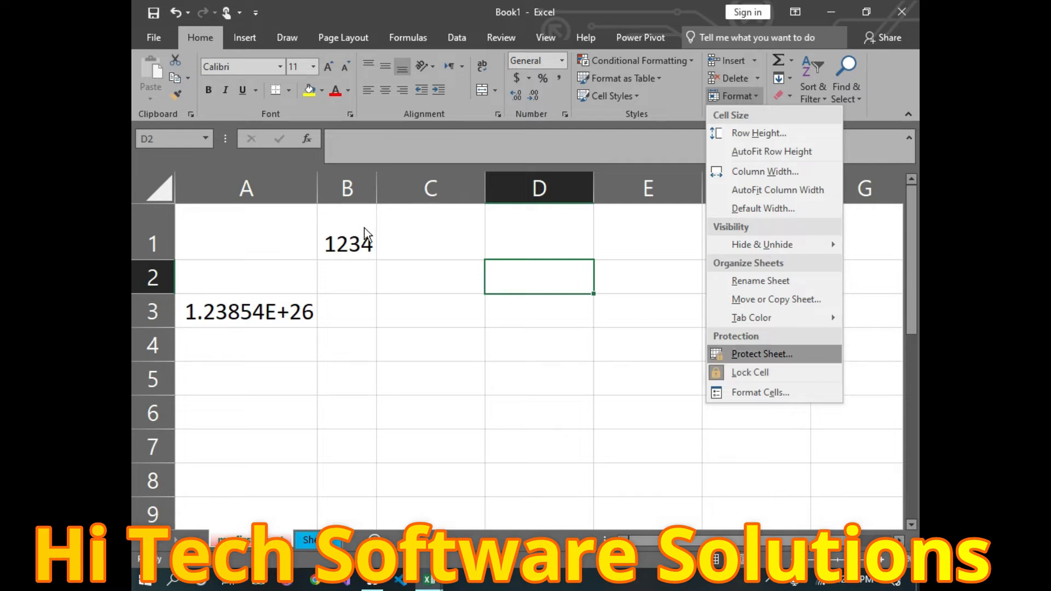
{"action": "left_click", "coordinate": [350, 227]}
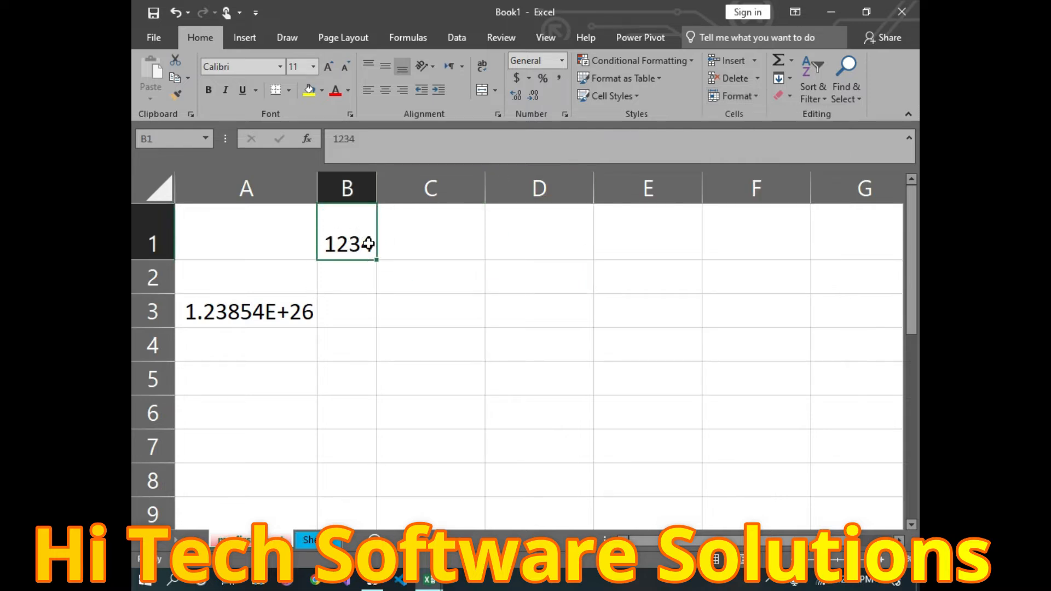
{"action": "left_click", "coordinate": [758, 95]}
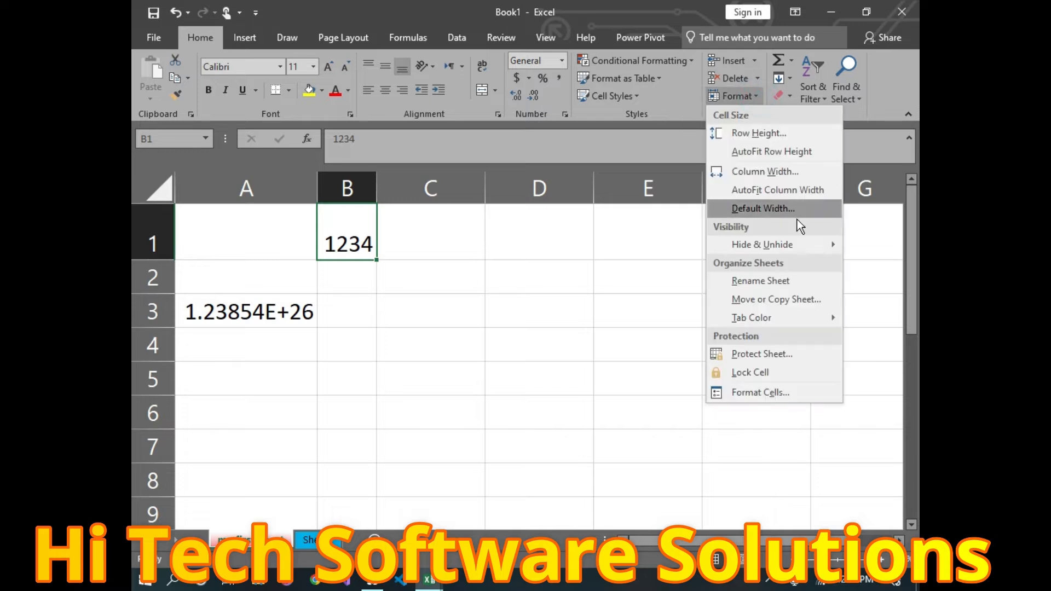
{"action": "left_click", "coordinate": [757, 374]}
{"action": "left_click", "coordinate": [412, 321]}
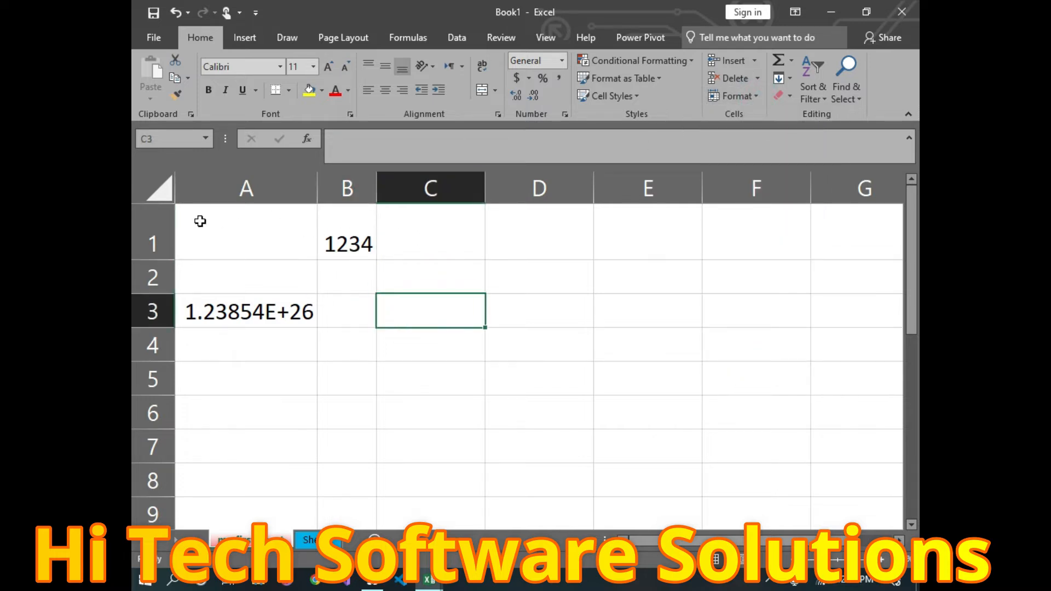
{"action": "left_click", "coordinate": [141, 190]}
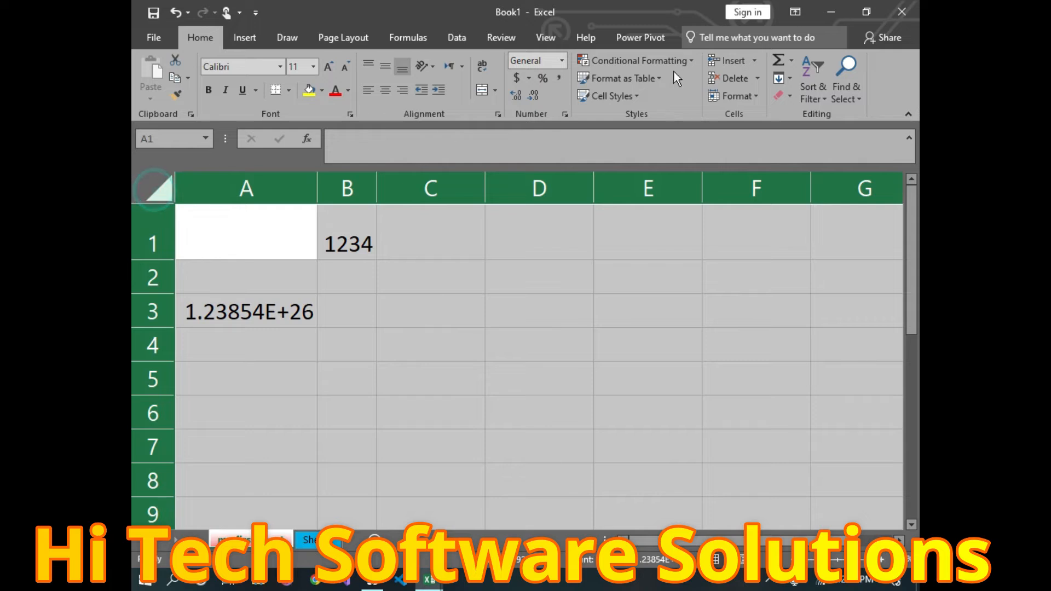
Step: In Protect Sheet, allow selecting locked and unlocked cells but untick Insert columns and Insert rows
{"action": "left_click", "coordinate": [753, 100]}
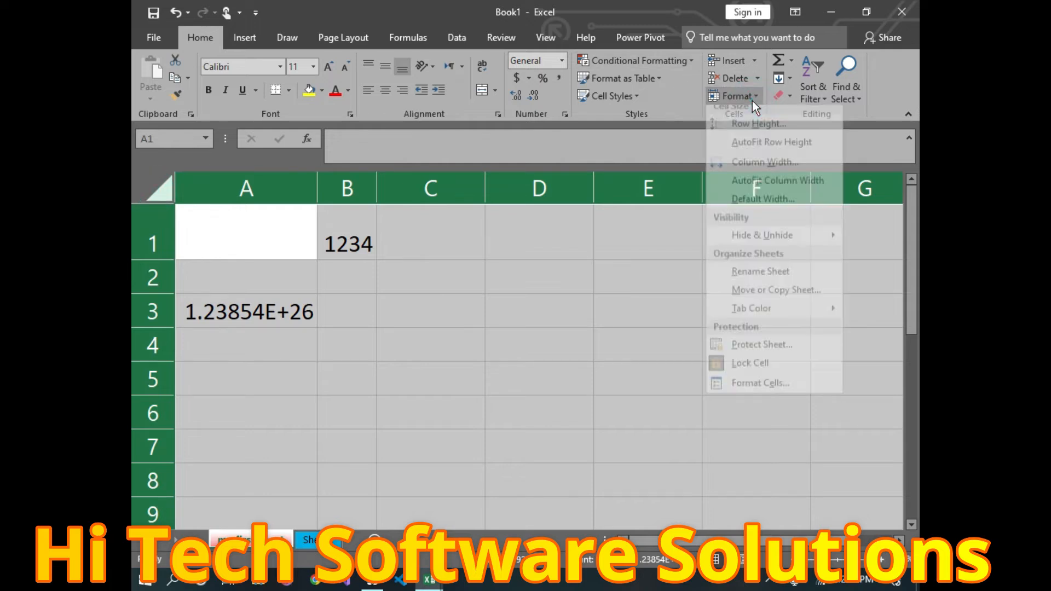
{"action": "left_click", "coordinate": [763, 358]}
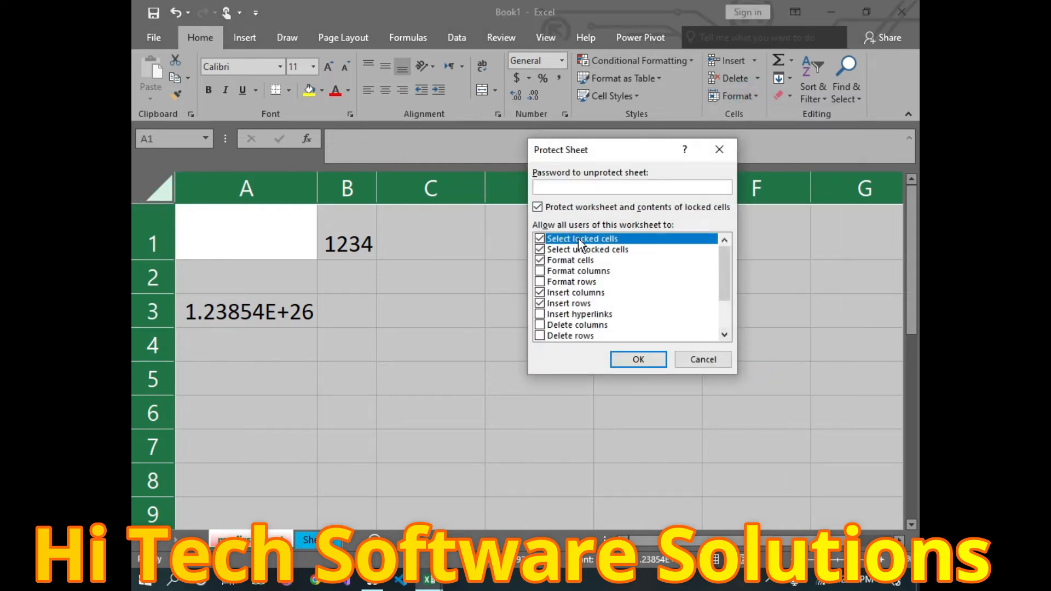
{"action": "left_click", "coordinate": [539, 239]}
{"action": "left_click", "coordinate": [542, 238]}
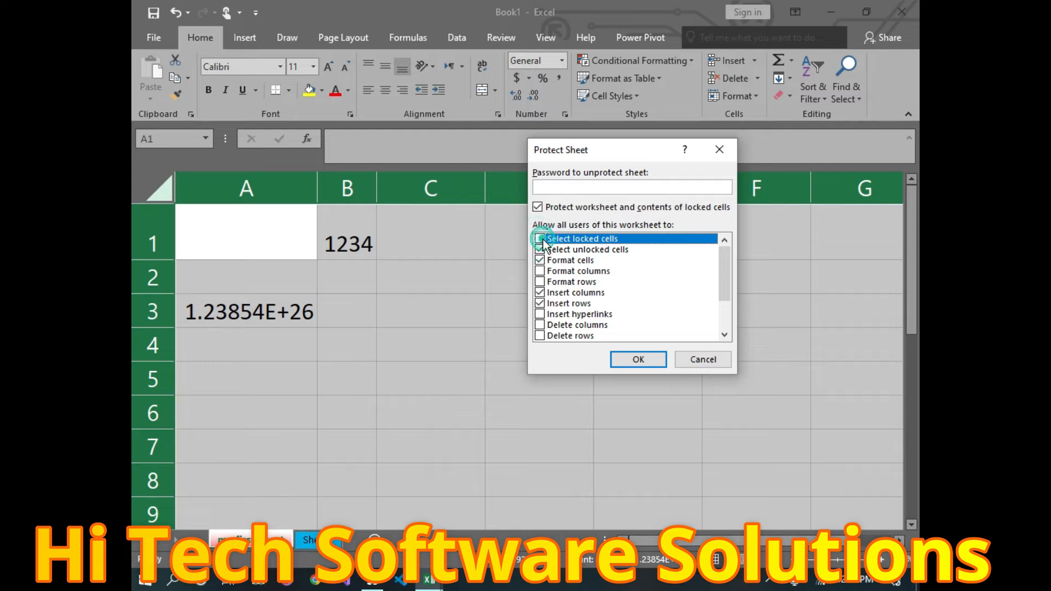
{"action": "left_click", "coordinate": [539, 238]}
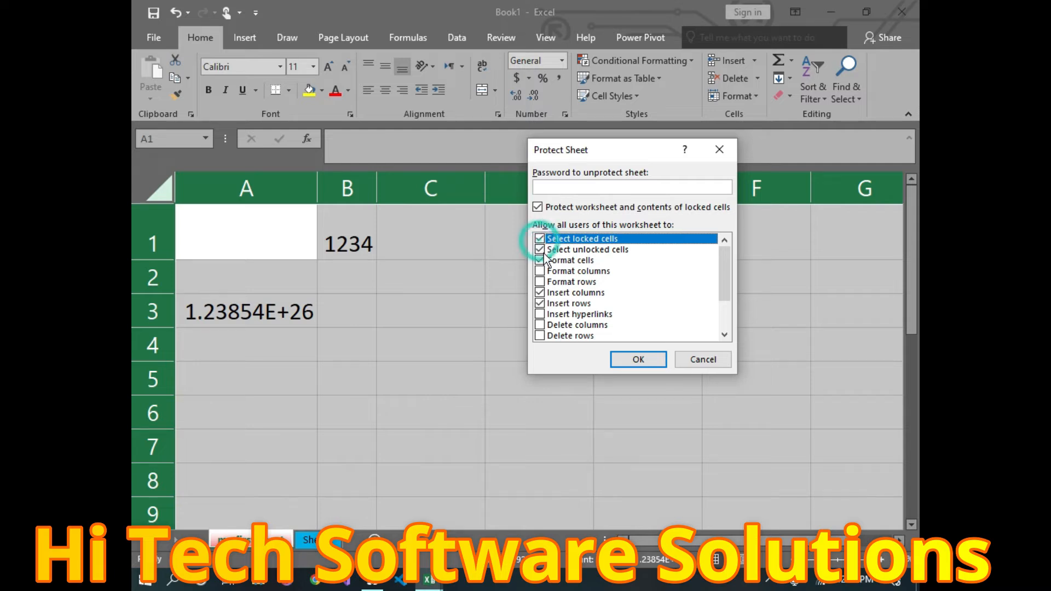
{"action": "left_click", "coordinate": [541, 250]}
{"action": "left_click", "coordinate": [541, 260]}
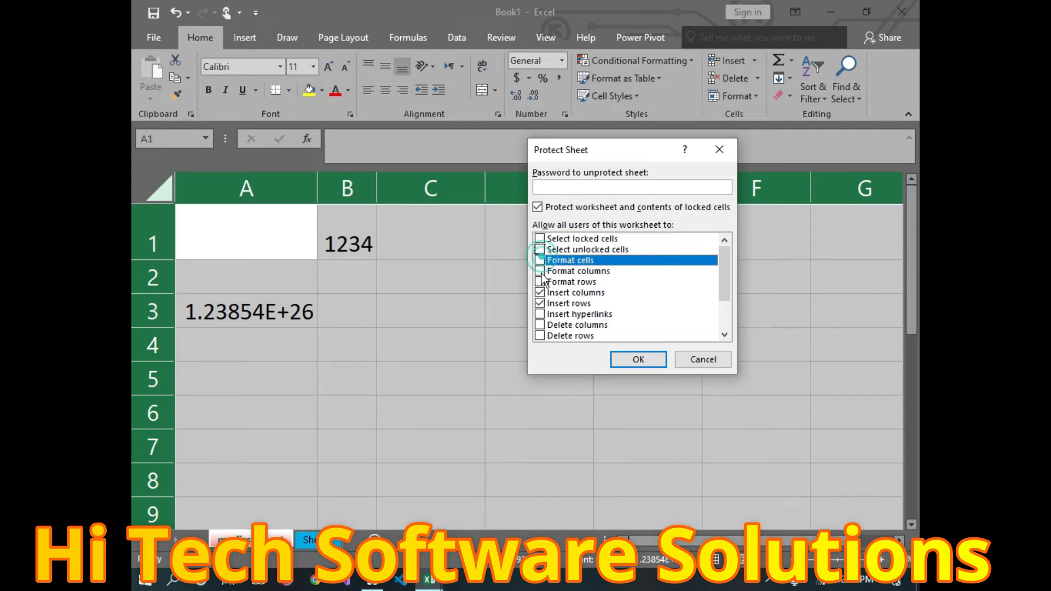
{"action": "left_click", "coordinate": [540, 240]}
{"action": "left_click", "coordinate": [540, 250]}
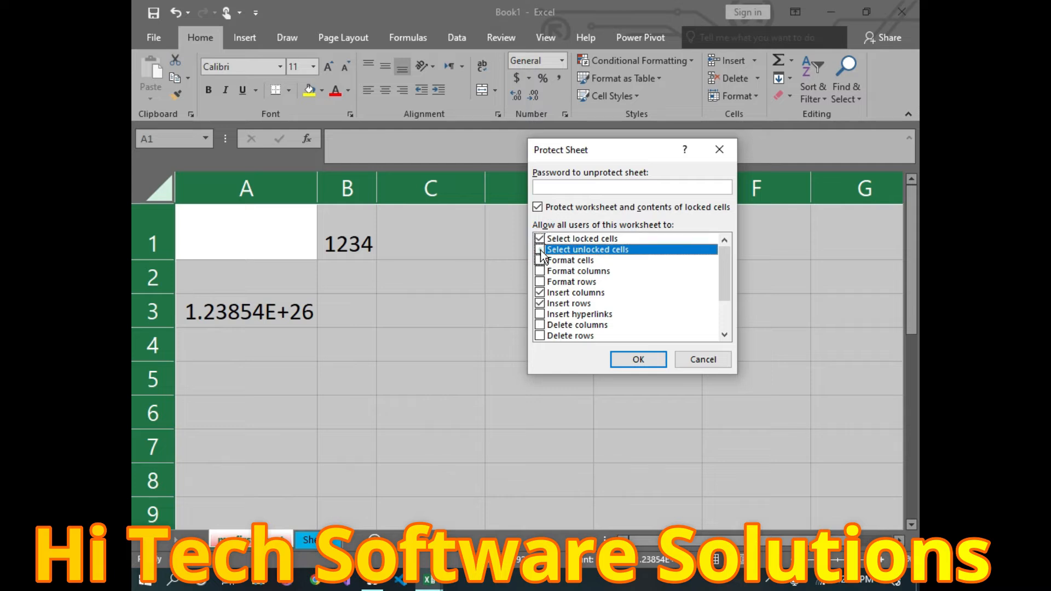
{"action": "left_click", "coordinate": [540, 240]}
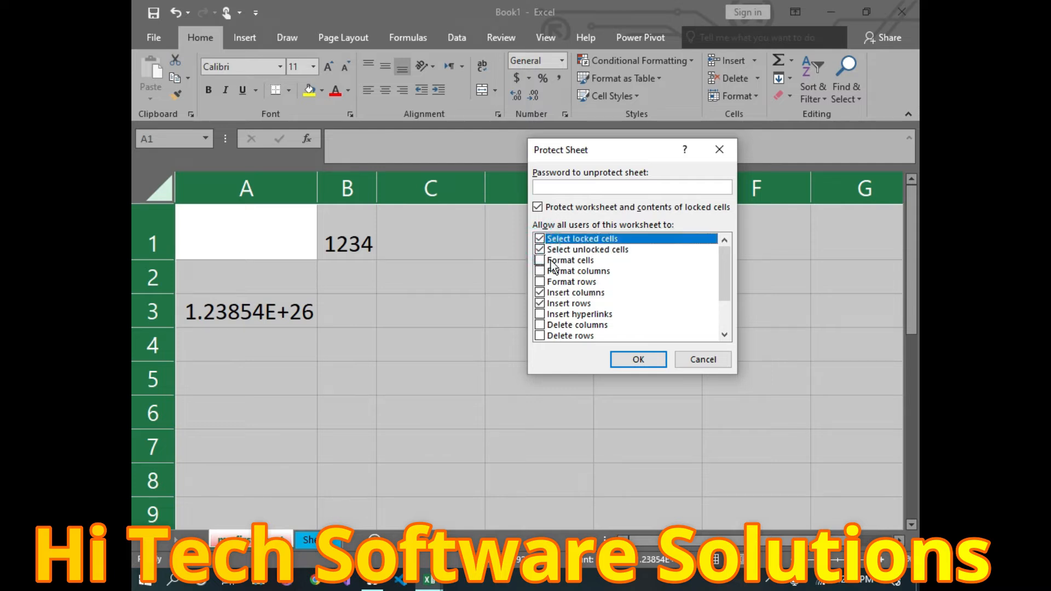
{"action": "left_click", "coordinate": [541, 294]}
{"action": "left_click", "coordinate": [541, 304]}
Step: Confirm the protection settings and re-enter the sheet password
{"action": "left_click", "coordinate": [639, 362]}
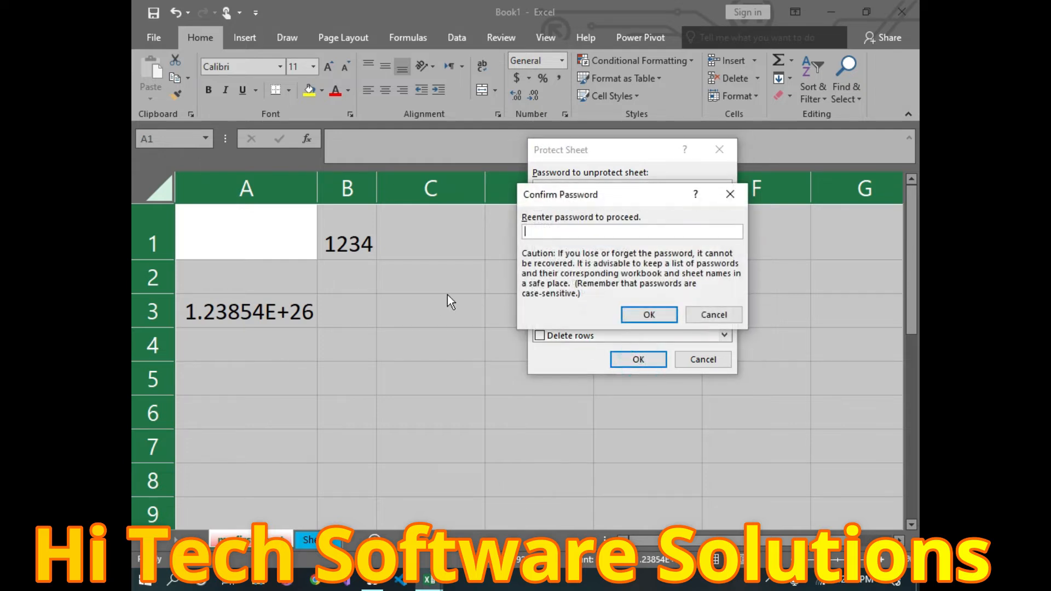
{"action": "type", "text": "1234"}
{"action": "left_click", "coordinate": [648, 314]}
{"action": "left_click", "coordinate": [417, 283]}
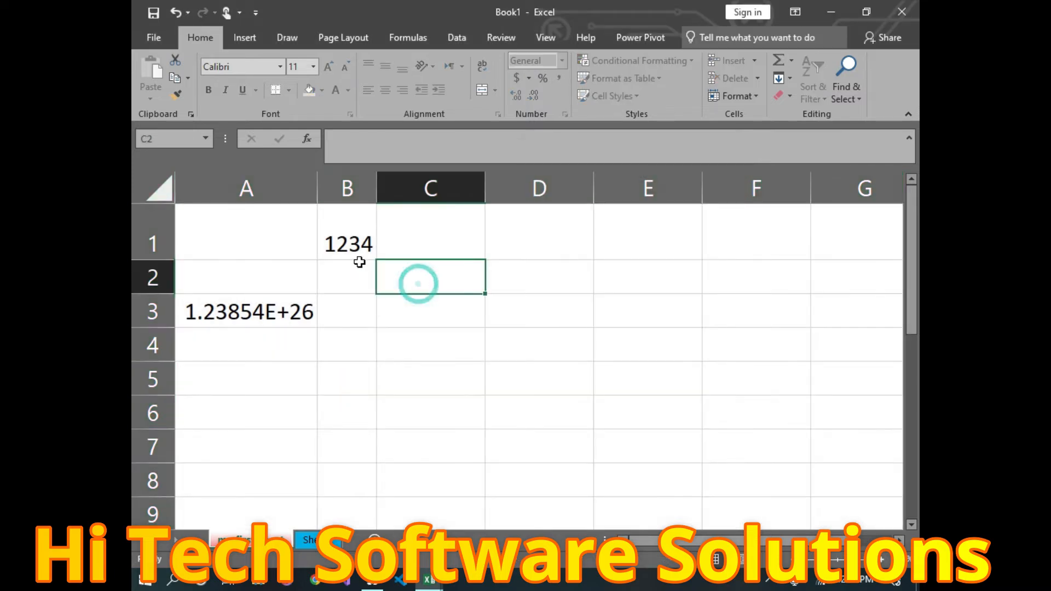
{"action": "double_click", "coordinate": [352, 255]}
{"action": "left_click", "coordinate": [526, 333]}
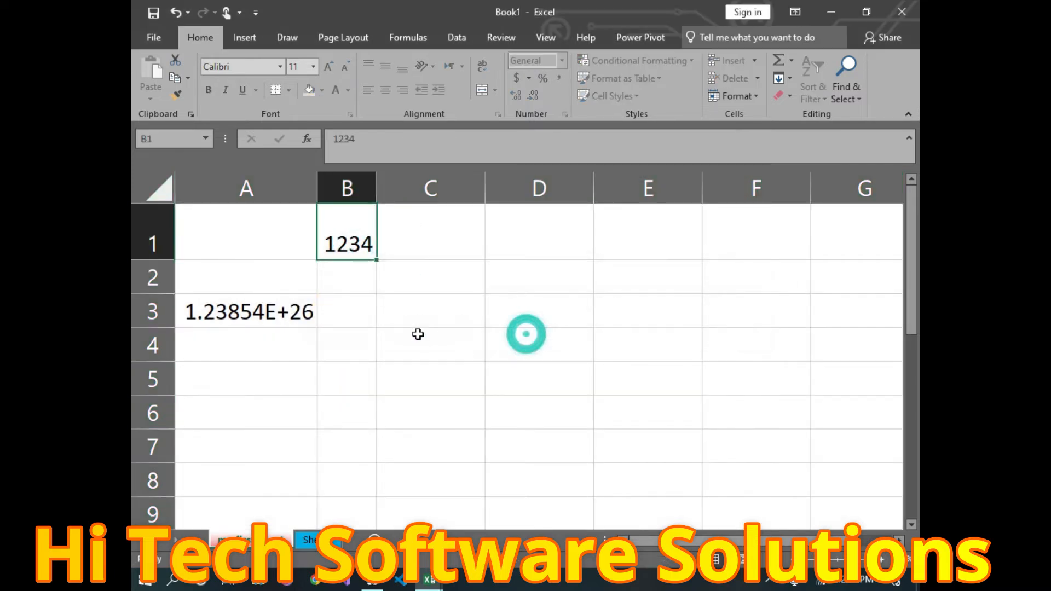
{"action": "double_click", "coordinate": [417, 333]}
{"action": "left_click", "coordinate": [534, 340]}
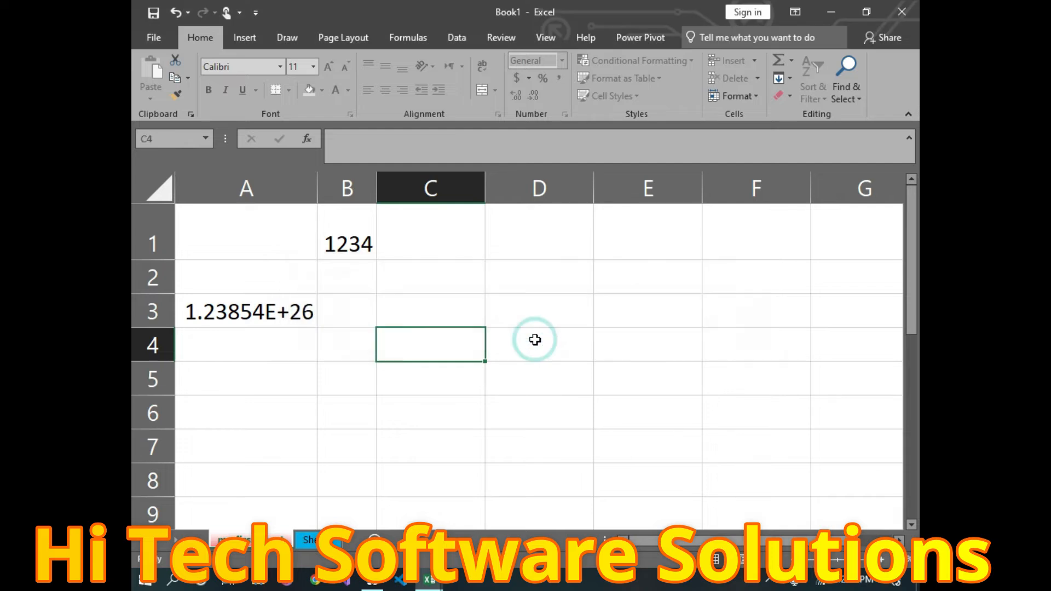
{"action": "left_click", "coordinate": [714, 100]}
{"action": "left_click", "coordinate": [750, 360]}
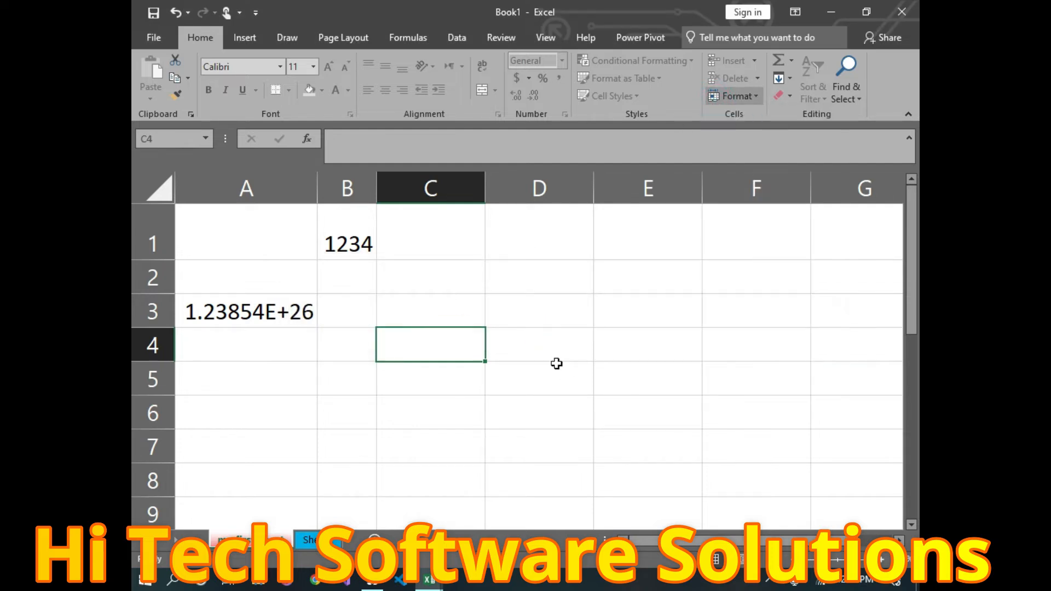
Step: Unprotect the first worksheet with its password, then select cell C2
{"action": "left_click", "coordinate": [733, 98]}
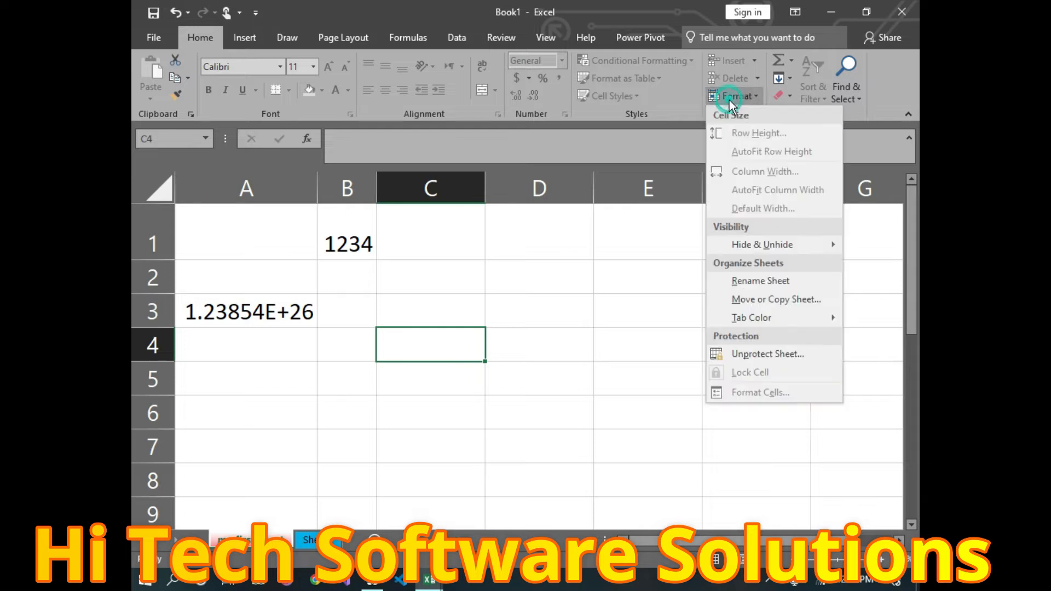
{"action": "left_click", "coordinate": [752, 359]}
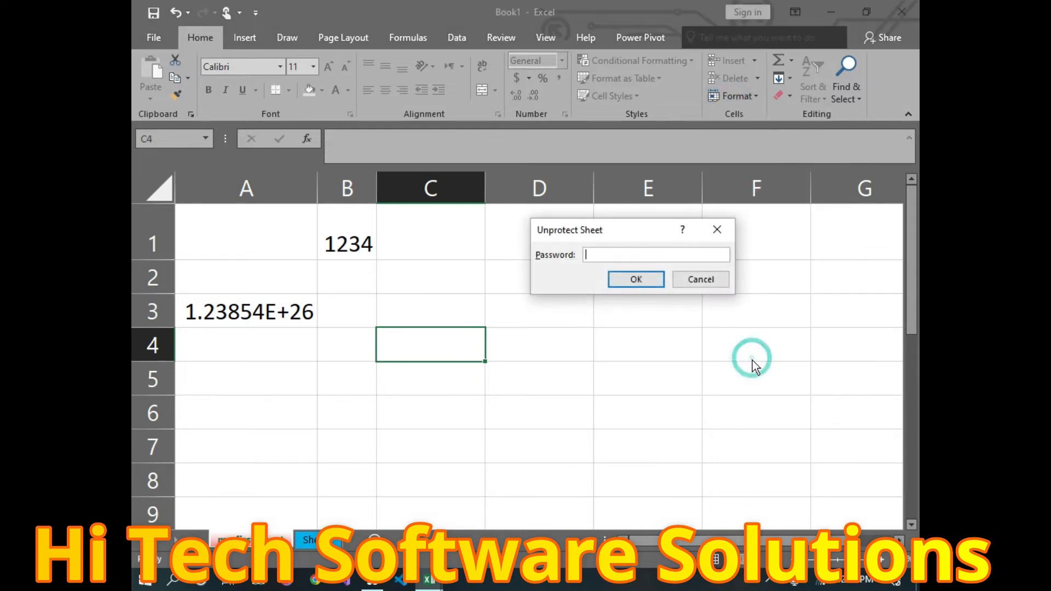
{"action": "type", "text": "1234"}
{"action": "left_click", "coordinate": [636, 280]}
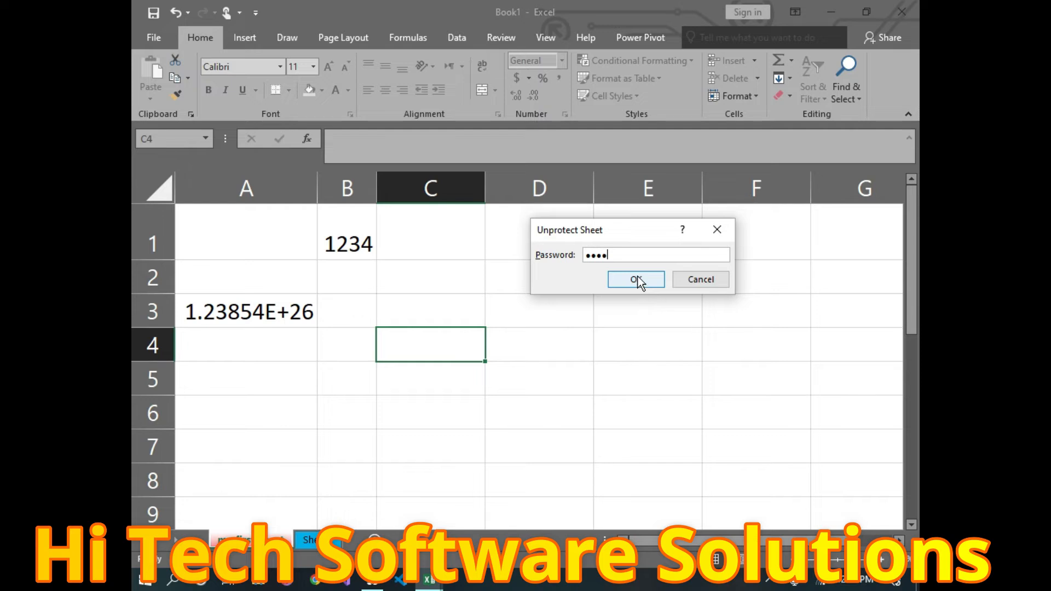
{"action": "left_click", "coordinate": [630, 276]}
{"action": "left_click", "coordinate": [462, 278]}
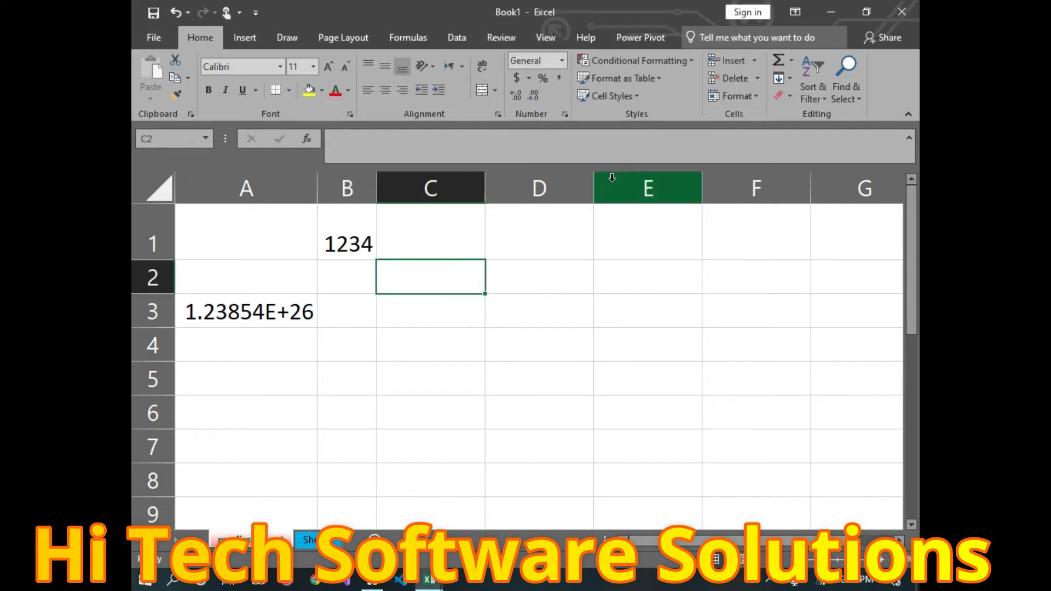
Step: Cancel re-protecting the sheet, then select B4 and bring back the Format options
{"action": "left_click", "coordinate": [749, 101]}
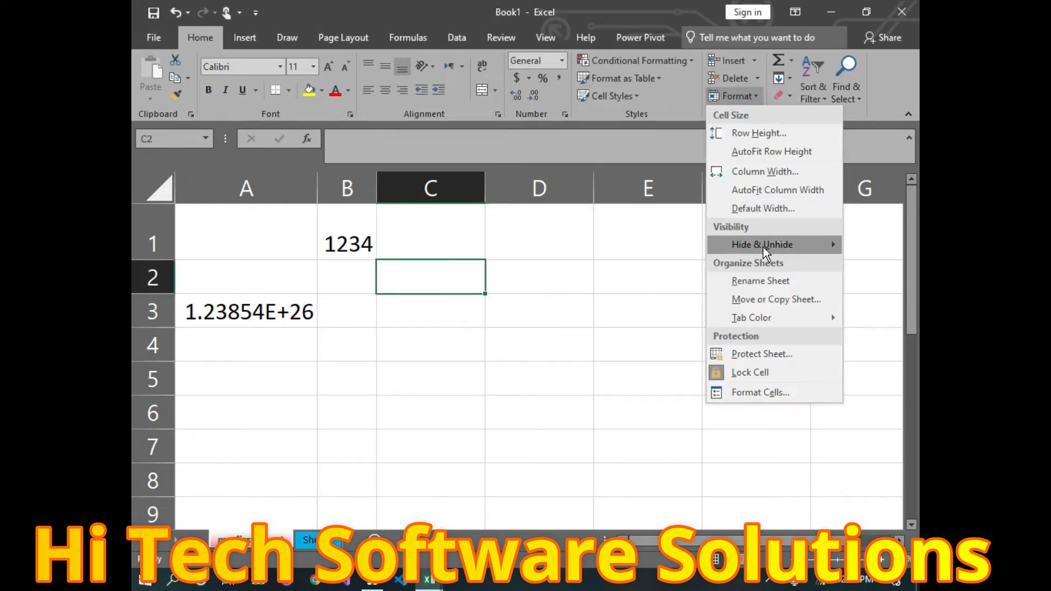
{"action": "left_click", "coordinate": [762, 353]}
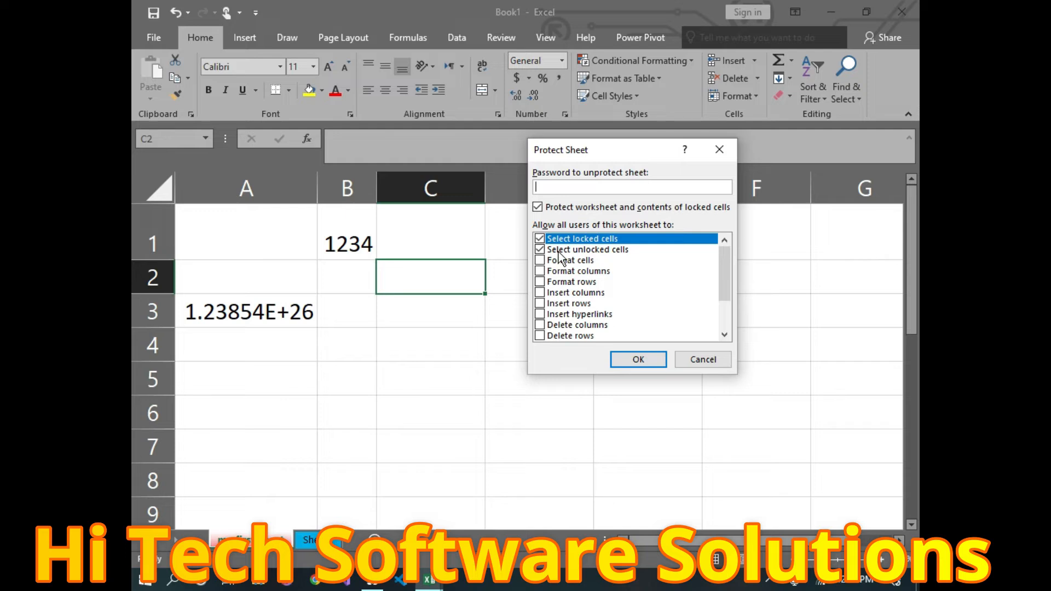
{"action": "key", "text": "Escape"}
{"action": "left_click", "coordinate": [756, 94]}
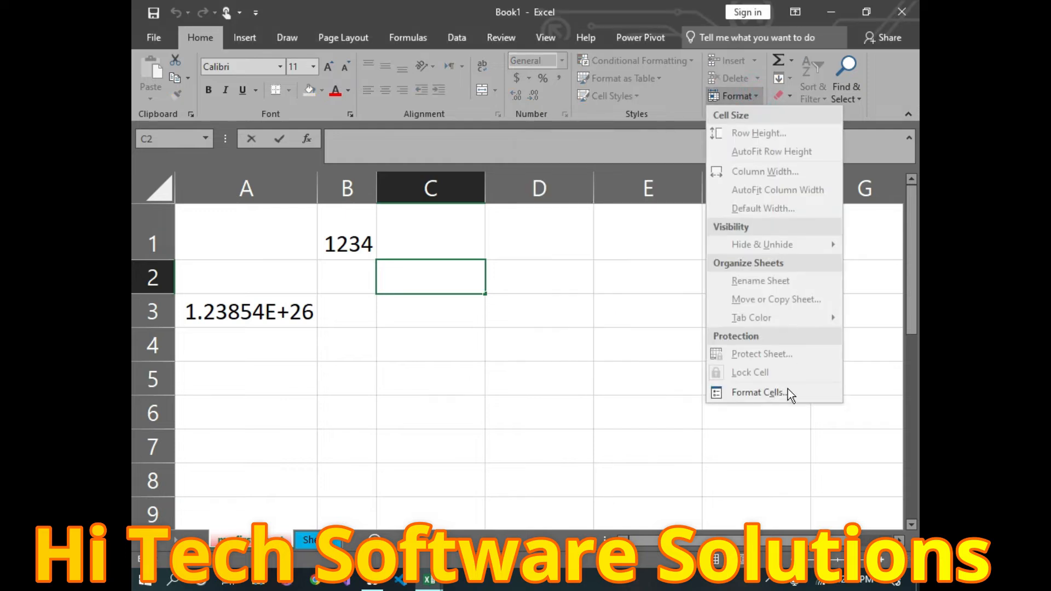
{"action": "left_click", "coordinate": [549, 401]}
{"action": "left_click", "coordinate": [368, 331]}
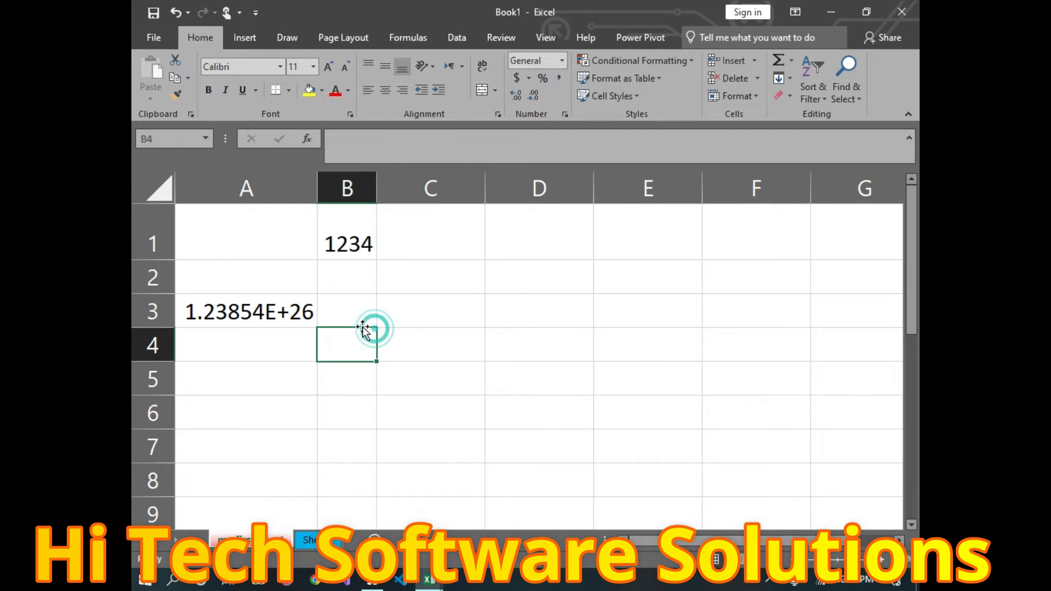
{"action": "left_click", "coordinate": [757, 98]}
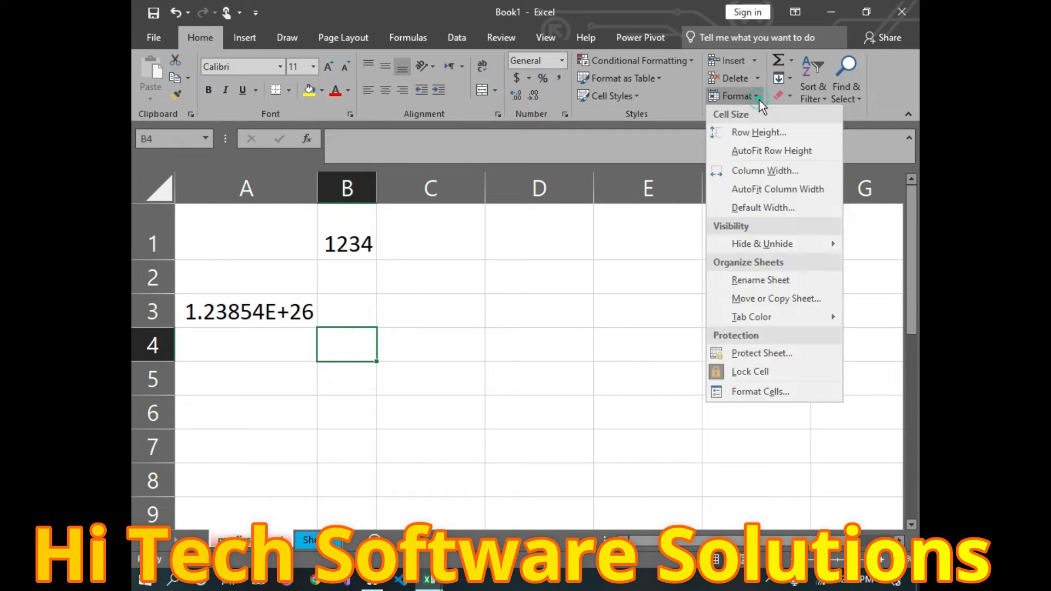
Step: Give B4 the Number format with 2 decimals and red 1234.10-style negative numbers
{"action": "left_click", "coordinate": [762, 393]}
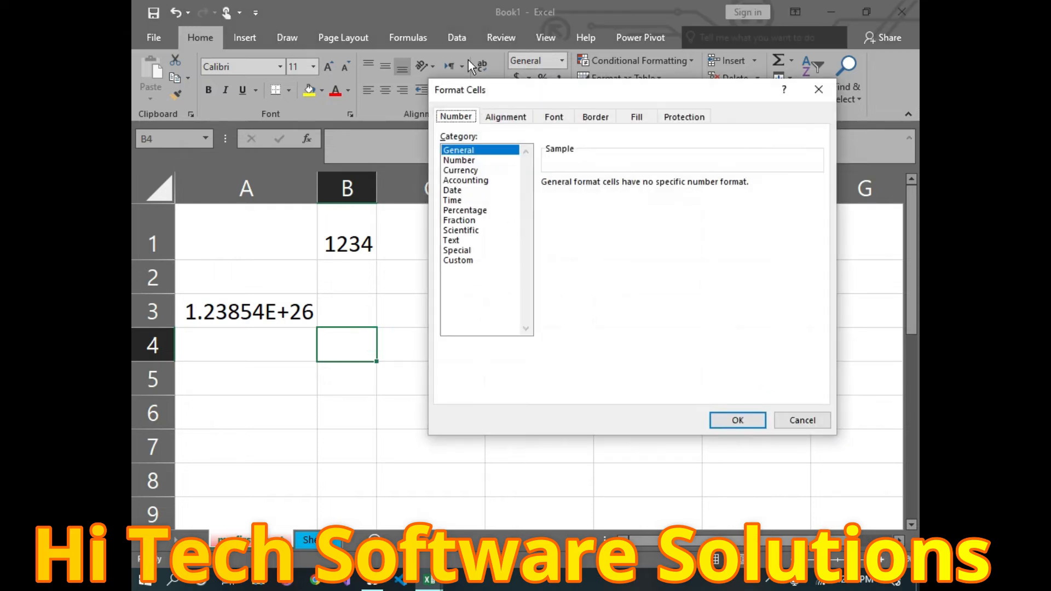
{"action": "left_click_drag", "start_coordinate": [500, 87], "coordinate": [385, 259]}
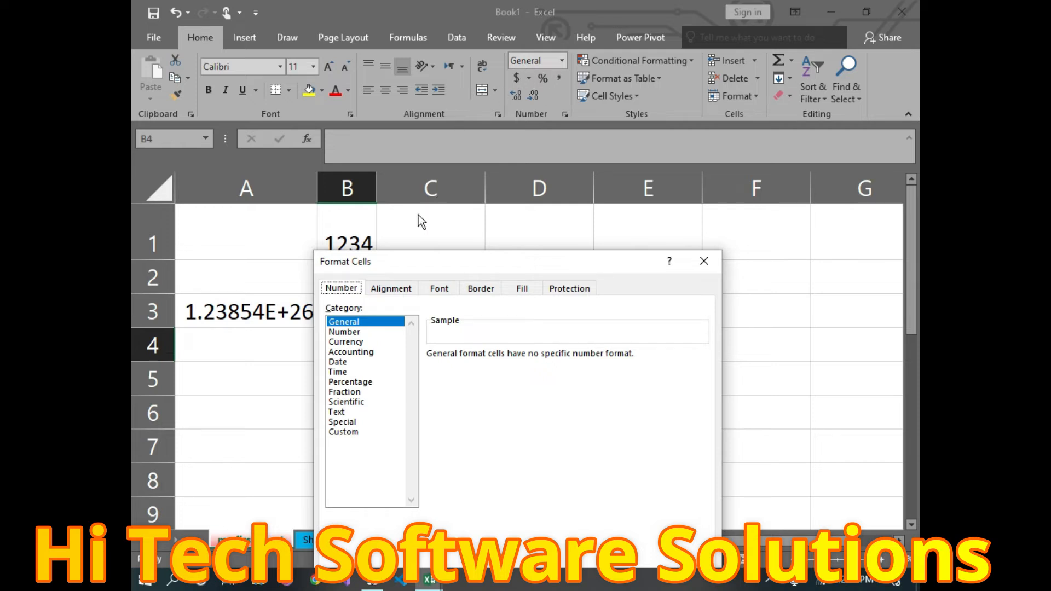
{"action": "left_click", "coordinate": [343, 331]}
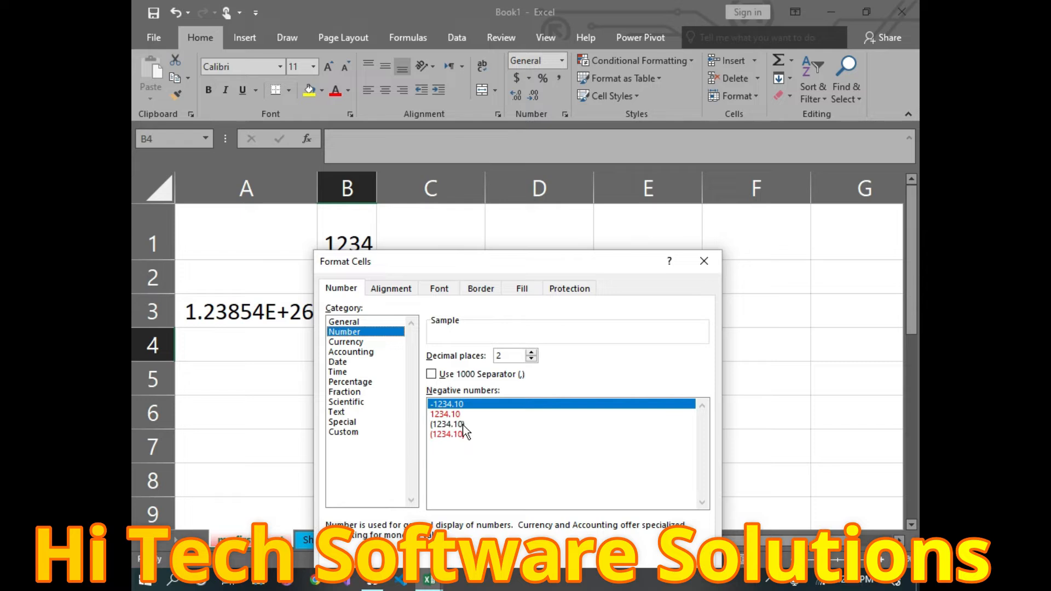
{"action": "left_click", "coordinate": [449, 413]}
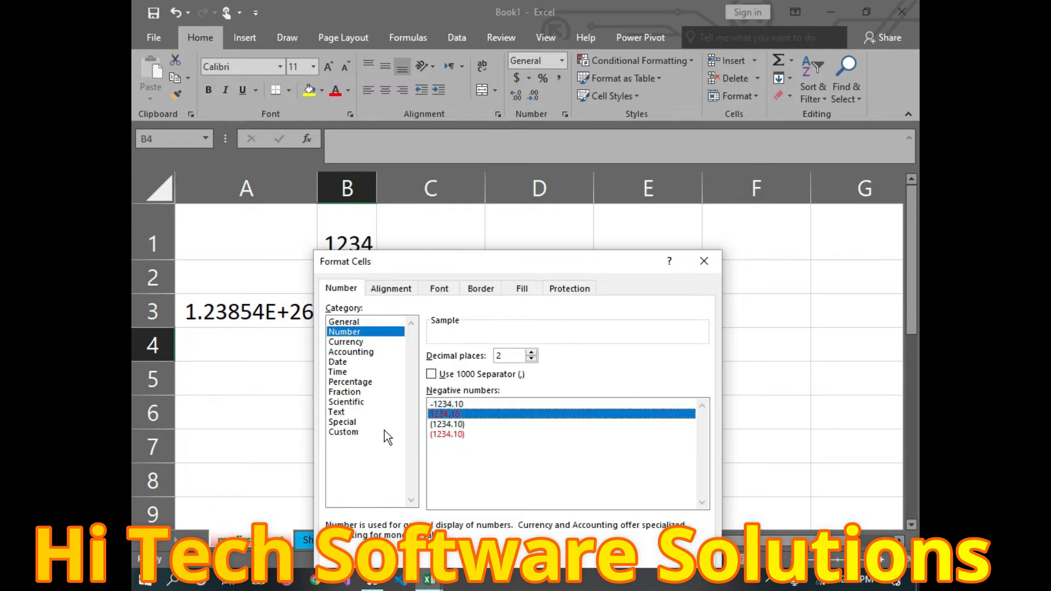
{"action": "left_click", "coordinate": [396, 290]}
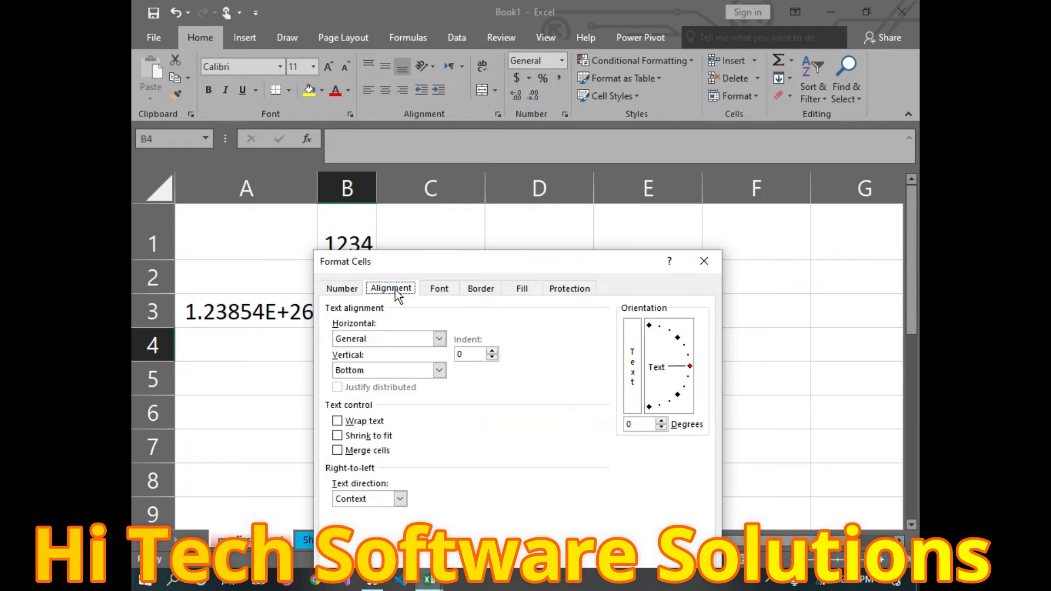
Step: Center B4 horizontally and vertically, with wrap text off and text direction left at Context
{"action": "left_click", "coordinate": [438, 339]}
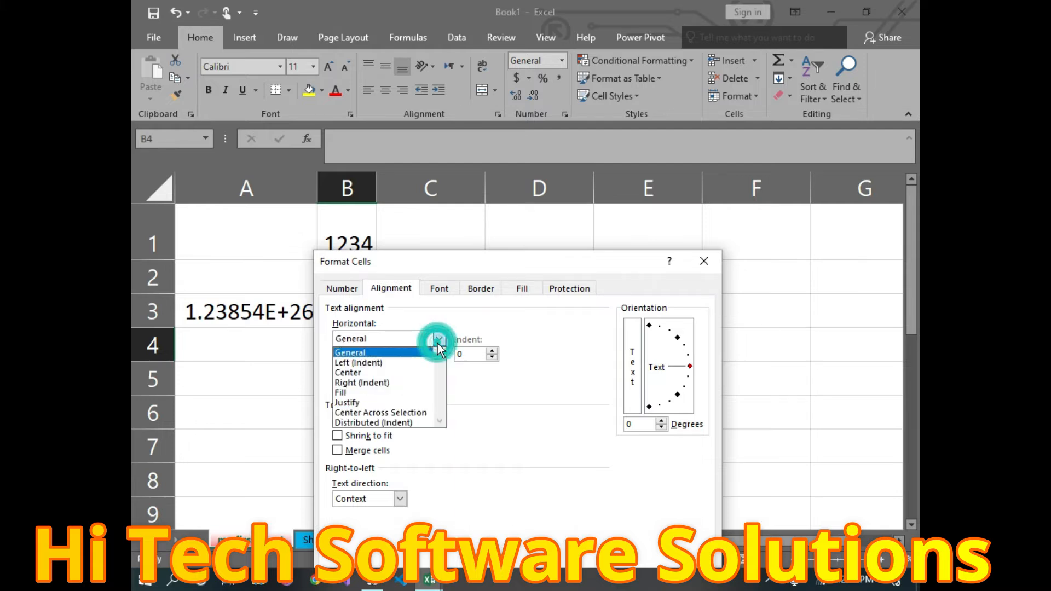
{"action": "left_click", "coordinate": [336, 372]}
{"action": "left_click", "coordinate": [337, 370]}
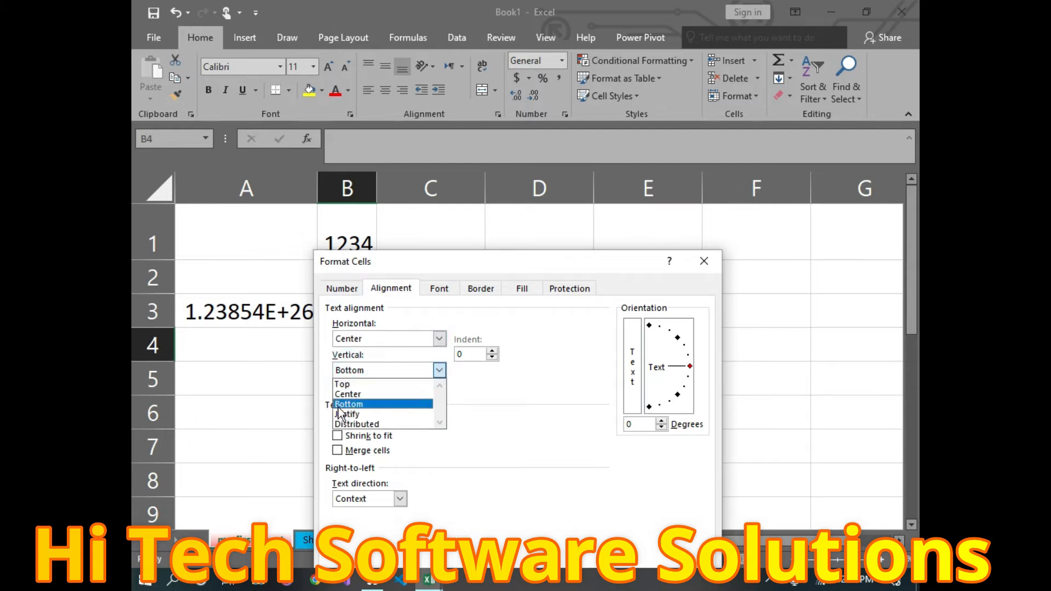
{"action": "left_click", "coordinate": [361, 394]}
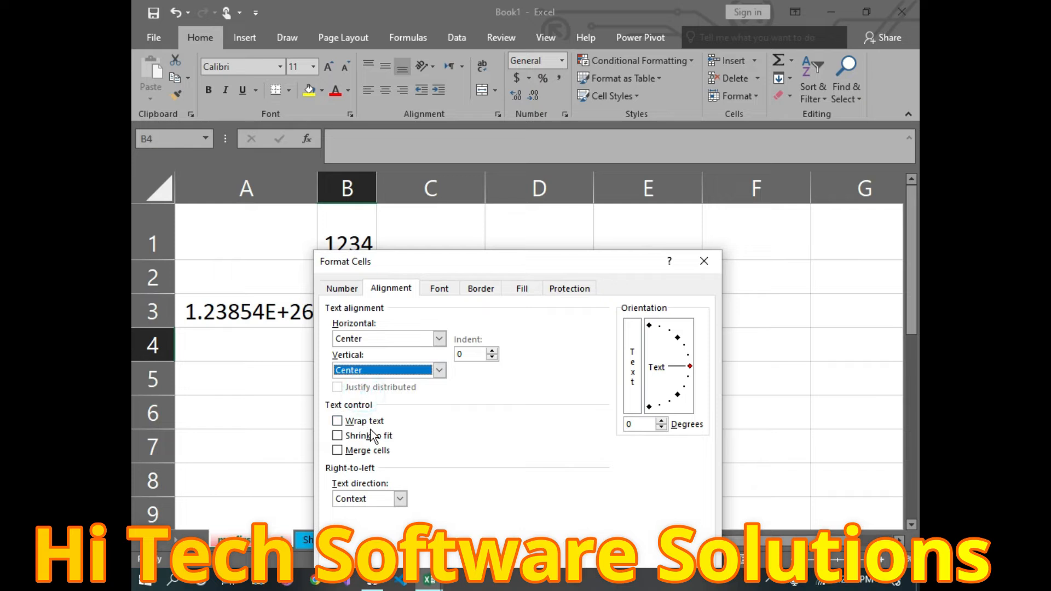
{"action": "double_click", "coordinate": [337, 421]}
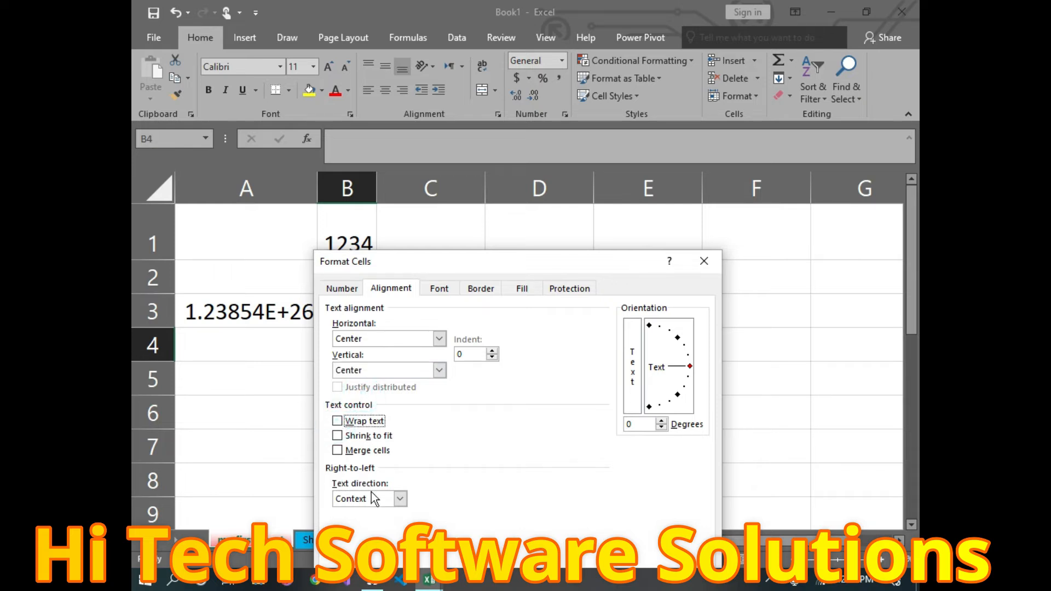
{"action": "left_click", "coordinate": [399, 499]}
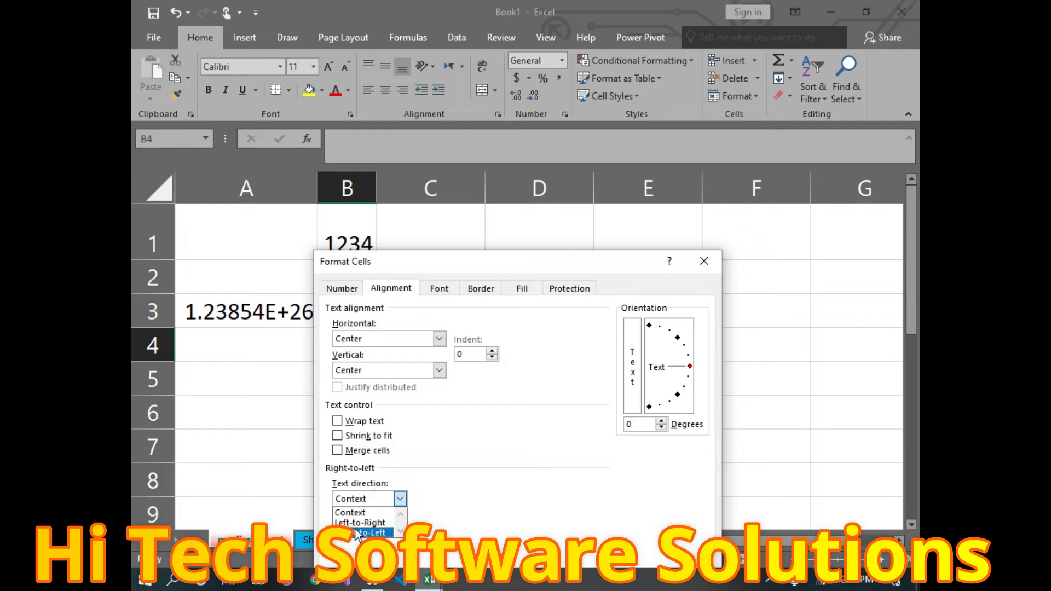
{"action": "left_click", "coordinate": [366, 524]}
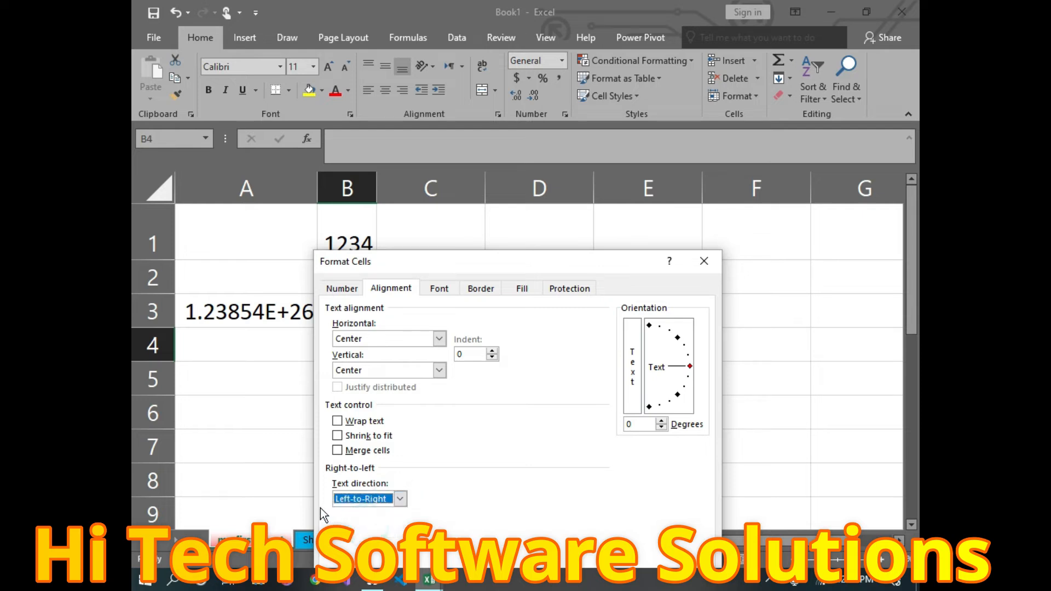
{"action": "left_click", "coordinate": [398, 496]}
{"action": "left_click", "coordinate": [361, 513]}
Step: Set B4's font to Algerian Bold 18-point in blue with strikethrough
{"action": "left_click", "coordinate": [441, 288]}
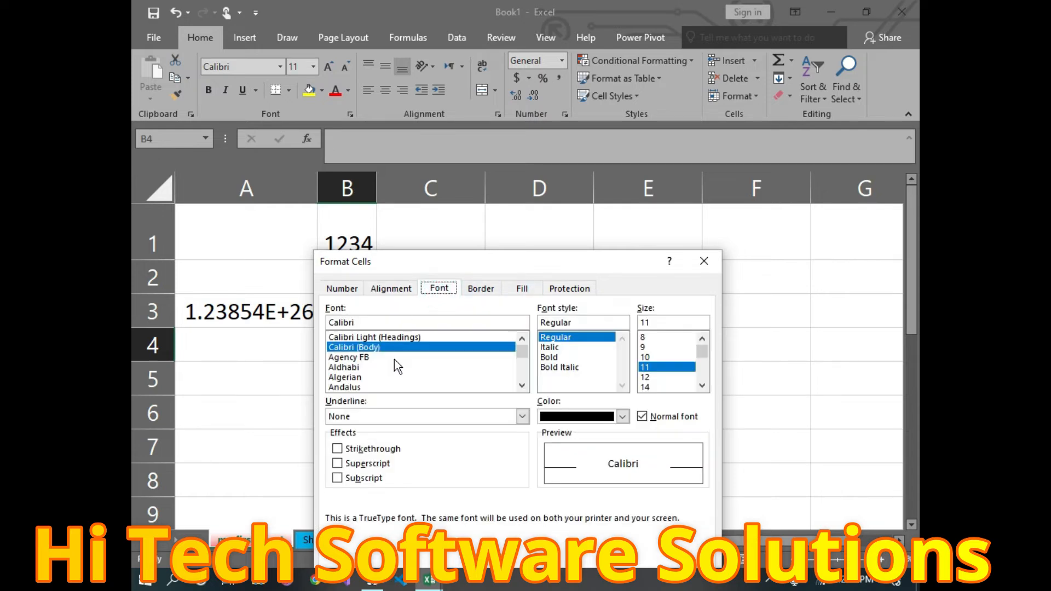
{"action": "scroll", "coordinate": [370, 375], "scroll_direction": "down", "scroll_amount": 5}
{"action": "scroll", "coordinate": [368, 370], "scroll_direction": "up", "scroll_amount": 2}
{"action": "scroll", "coordinate": [357, 376], "scroll_direction": "up", "scroll_amount": 1}
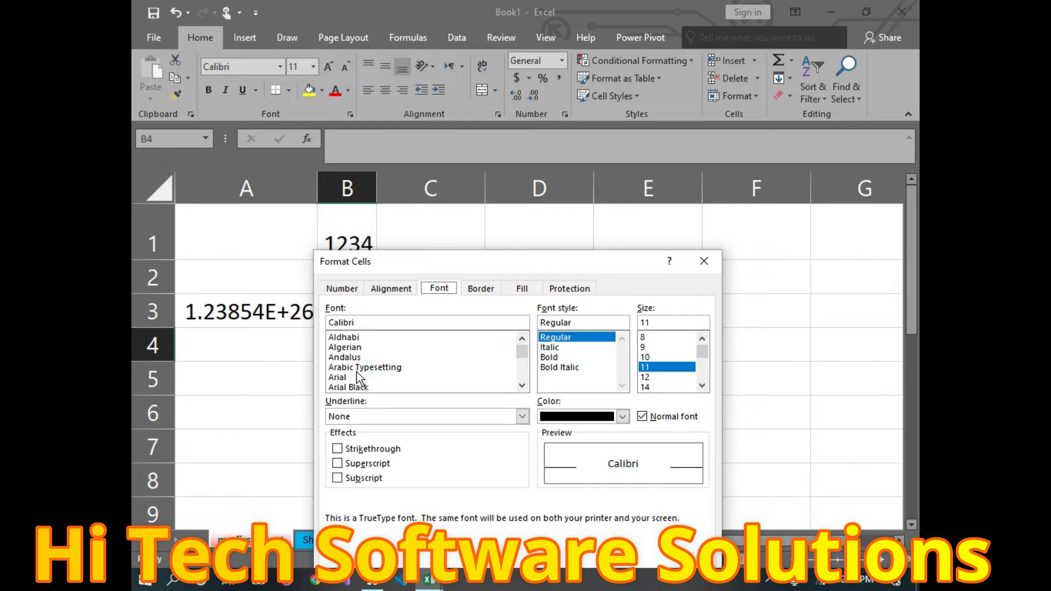
{"action": "left_click", "coordinate": [355, 347]}
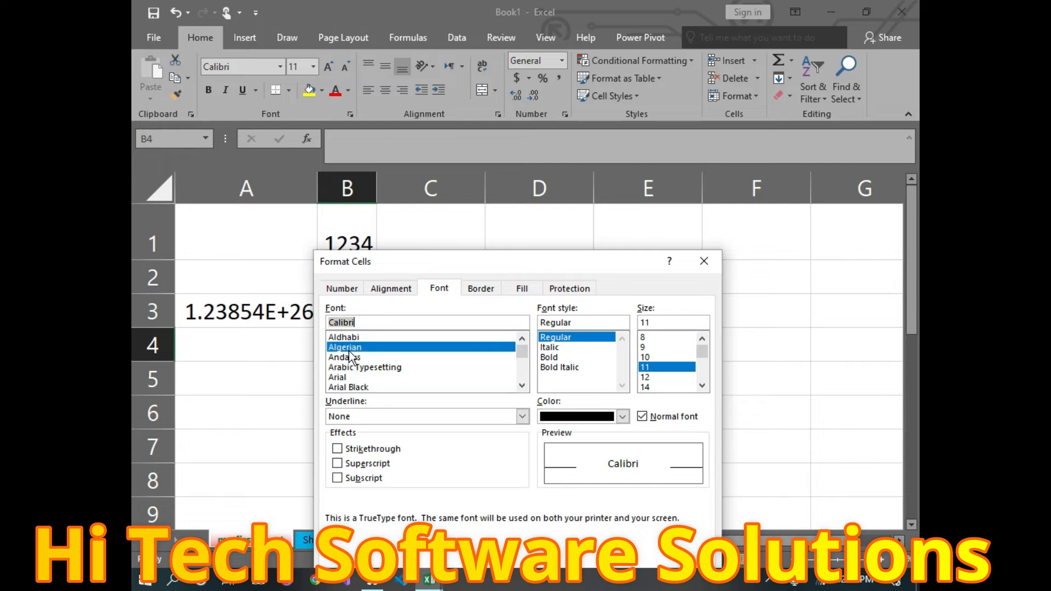
{"action": "left_click", "coordinate": [549, 356]}
{"action": "scroll", "coordinate": [655, 367], "scroll_direction": "down", "scroll_amount": 2}
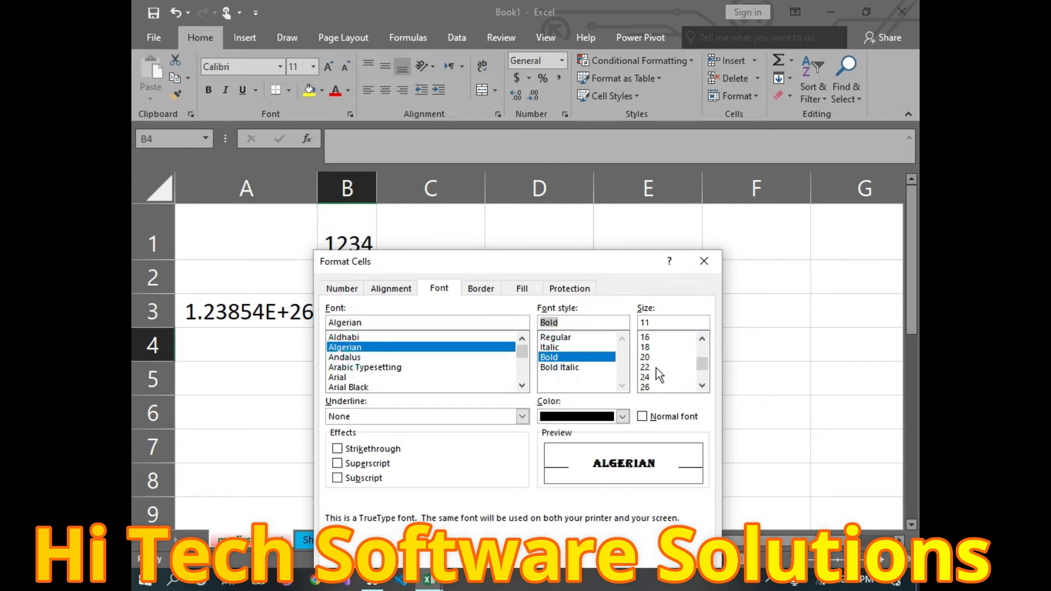
{"action": "left_click", "coordinate": [646, 347]}
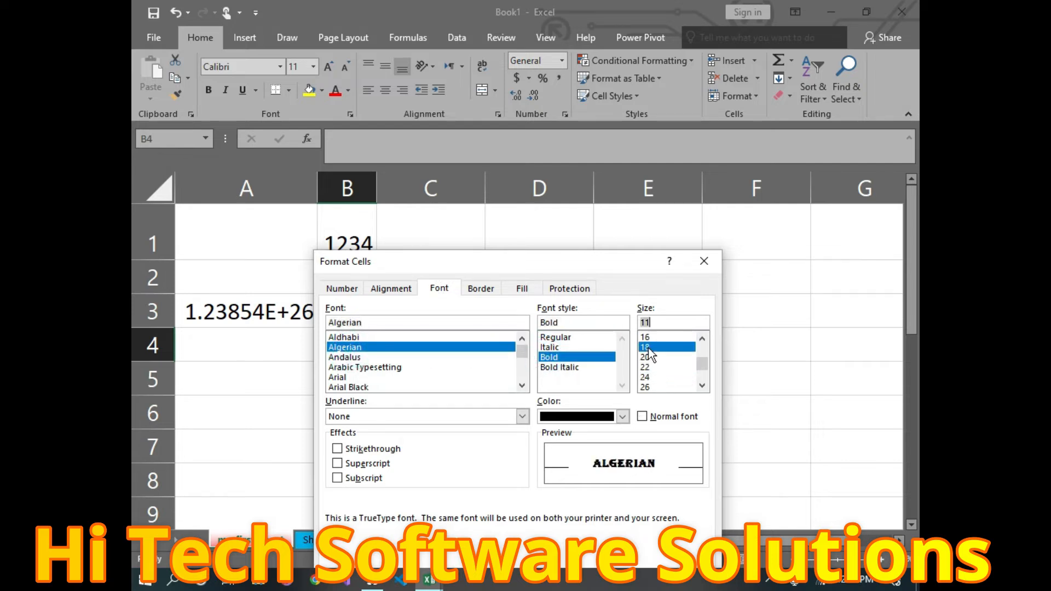
{"action": "left_click", "coordinate": [630, 417]}
{"action": "left_click", "coordinate": [637, 378]}
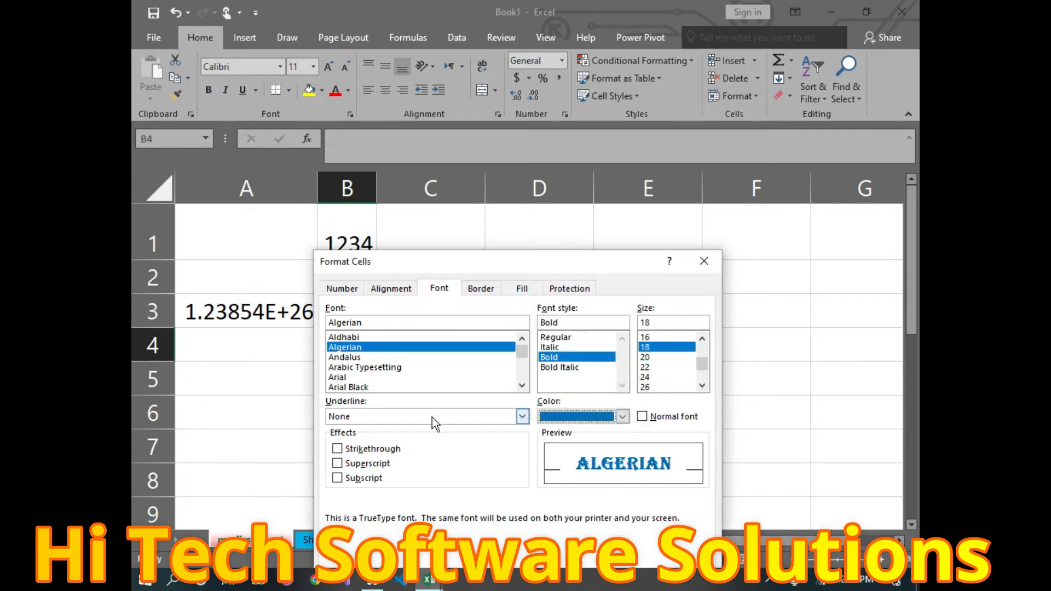
{"action": "left_click", "coordinate": [338, 450]}
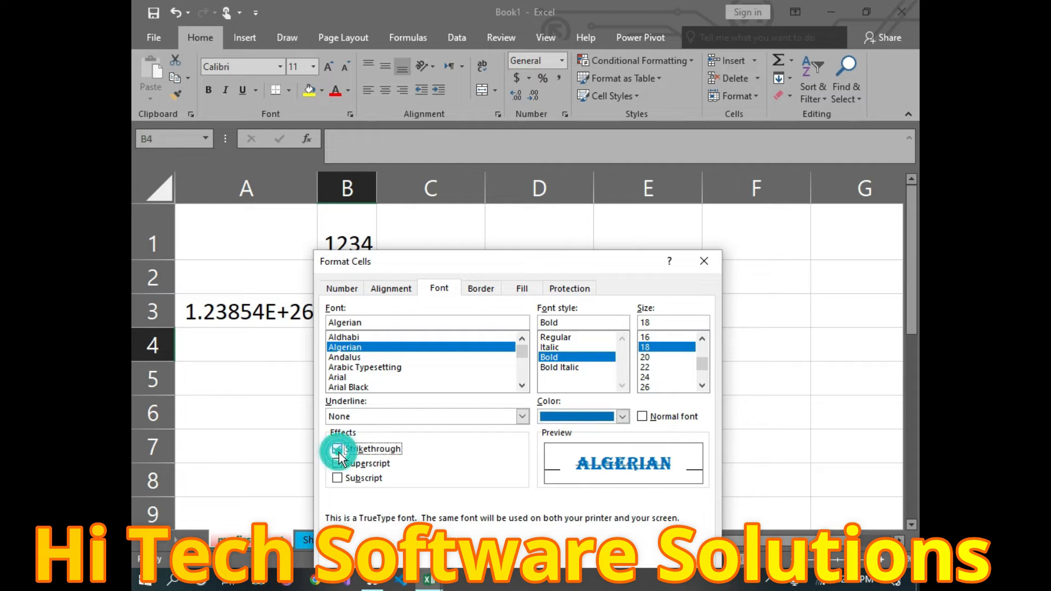
{"action": "left_click", "coordinate": [484, 293]}
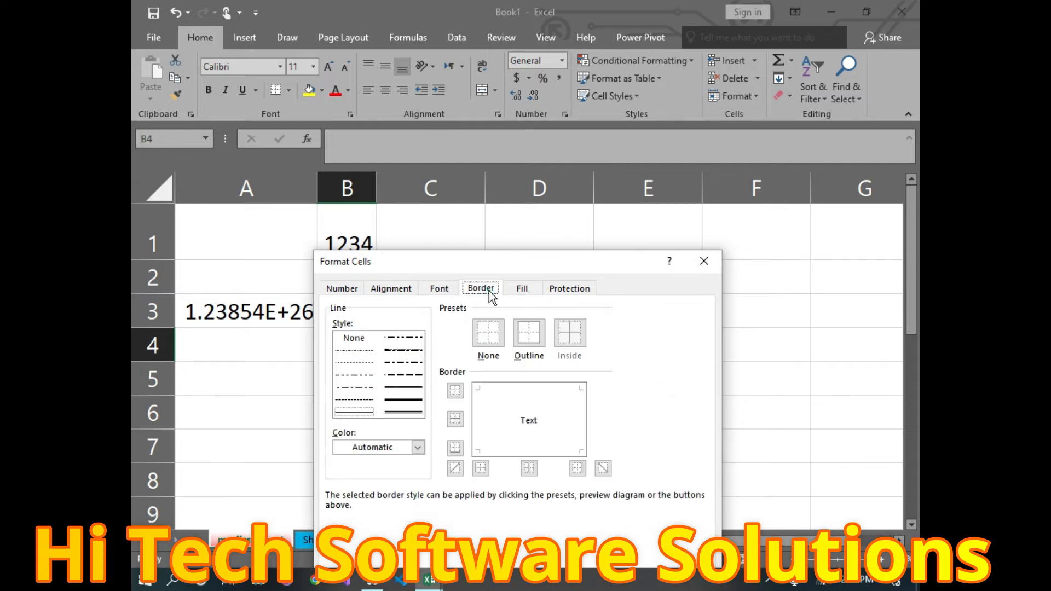
Step: Add a green Outline border around B4
{"action": "left_click", "coordinate": [536, 340]}
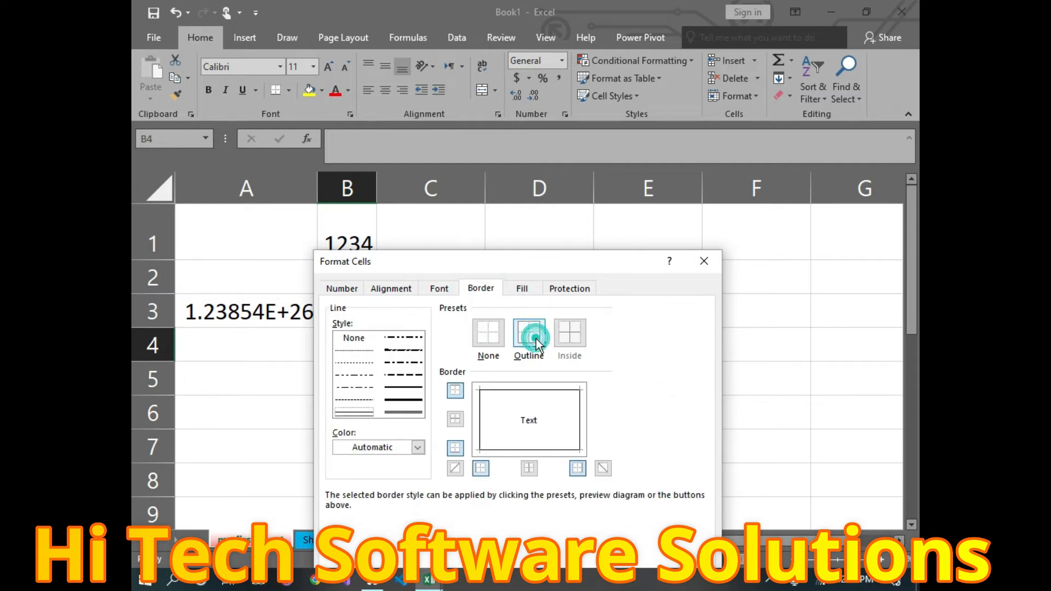
{"action": "left_click", "coordinate": [417, 448]}
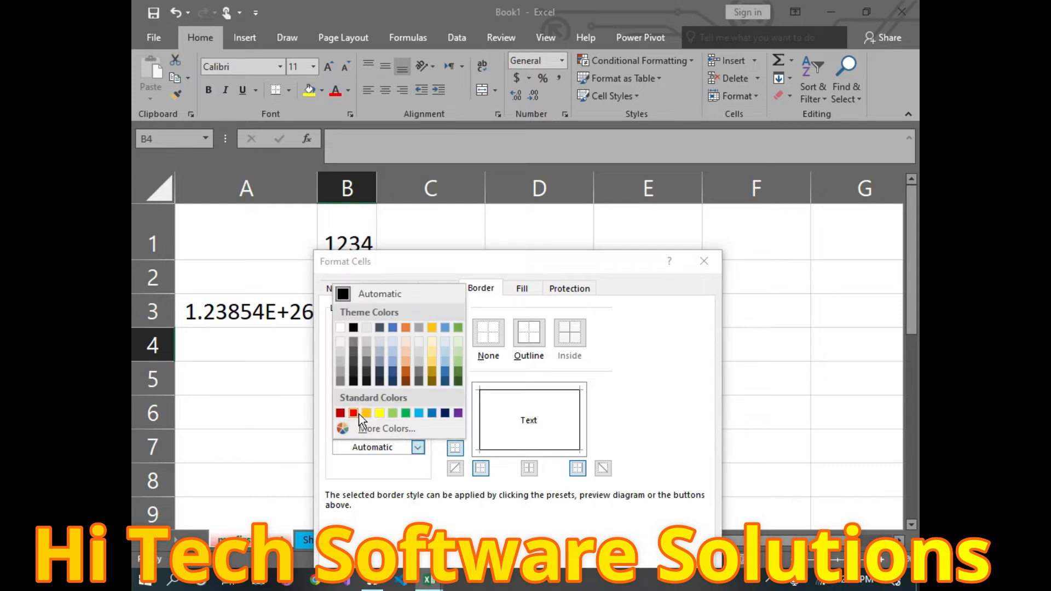
{"action": "left_click", "coordinate": [407, 414]}
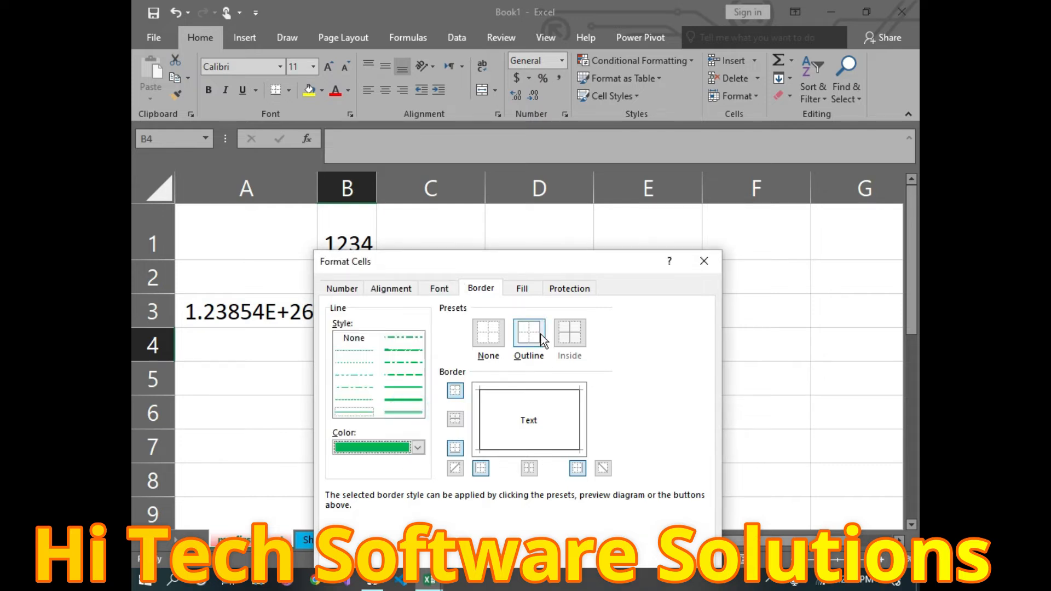
{"action": "left_click", "coordinate": [523, 289]}
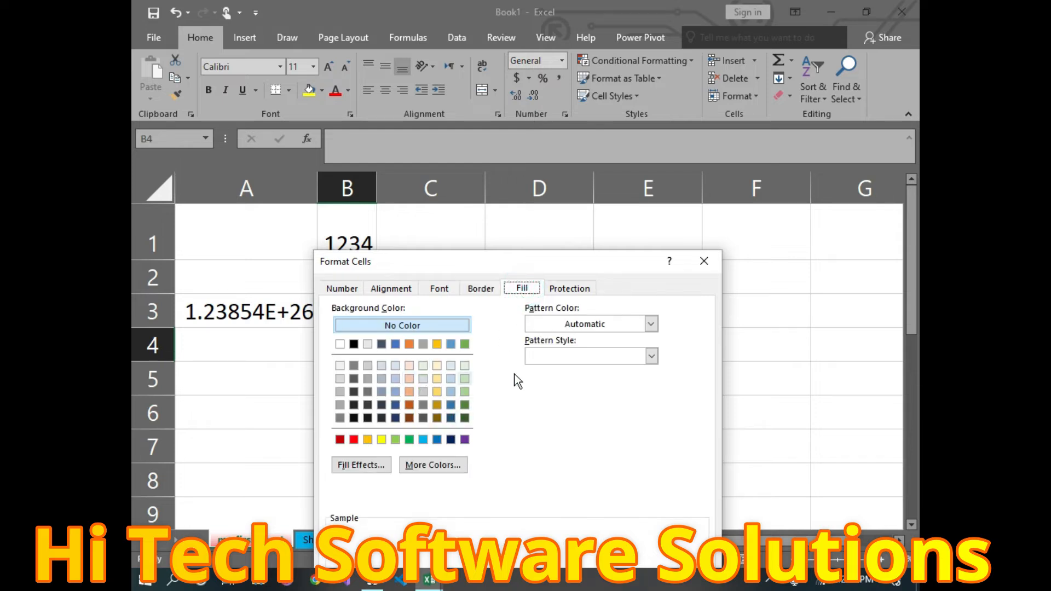
Step: Pick a light gold background fill for B4, leaving the pattern colour unchanged
{"action": "left_click_drag", "start_coordinate": [467, 268], "coordinate": [481, 183]}
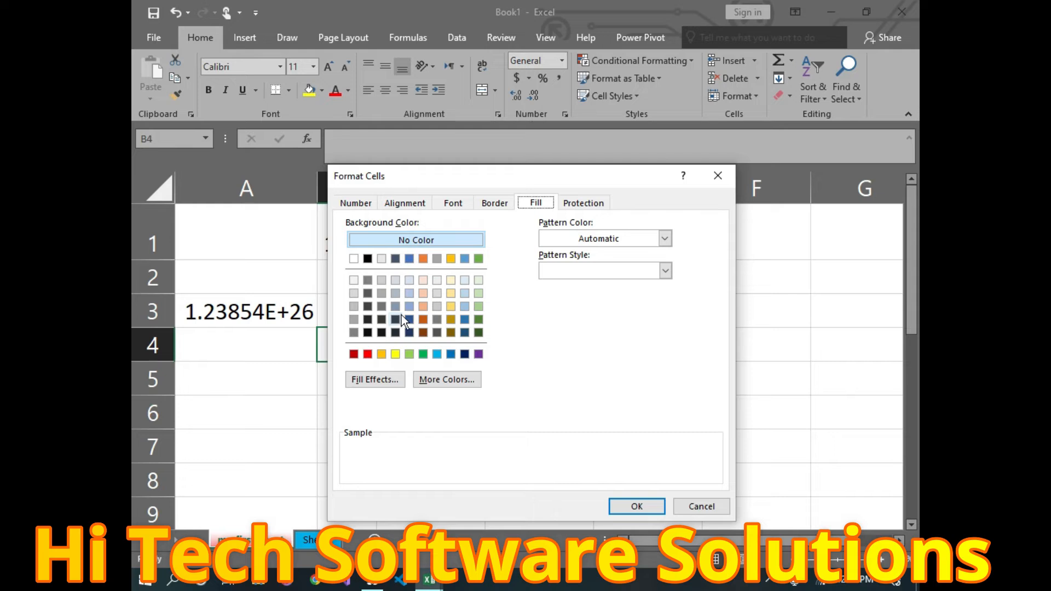
{"action": "left_click", "coordinate": [478, 306]}
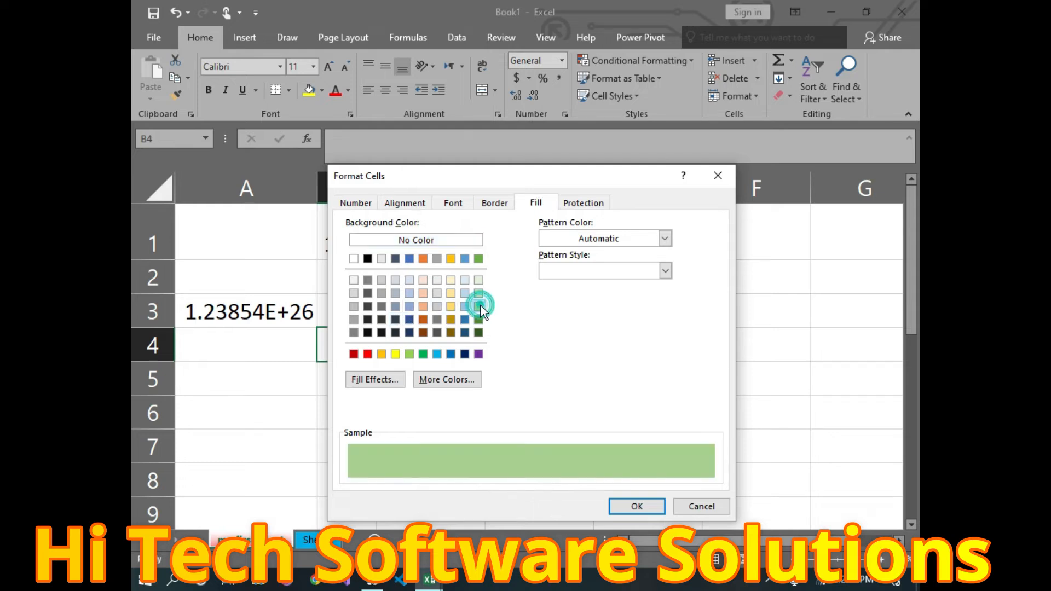
{"action": "left_click", "coordinate": [410, 306]}
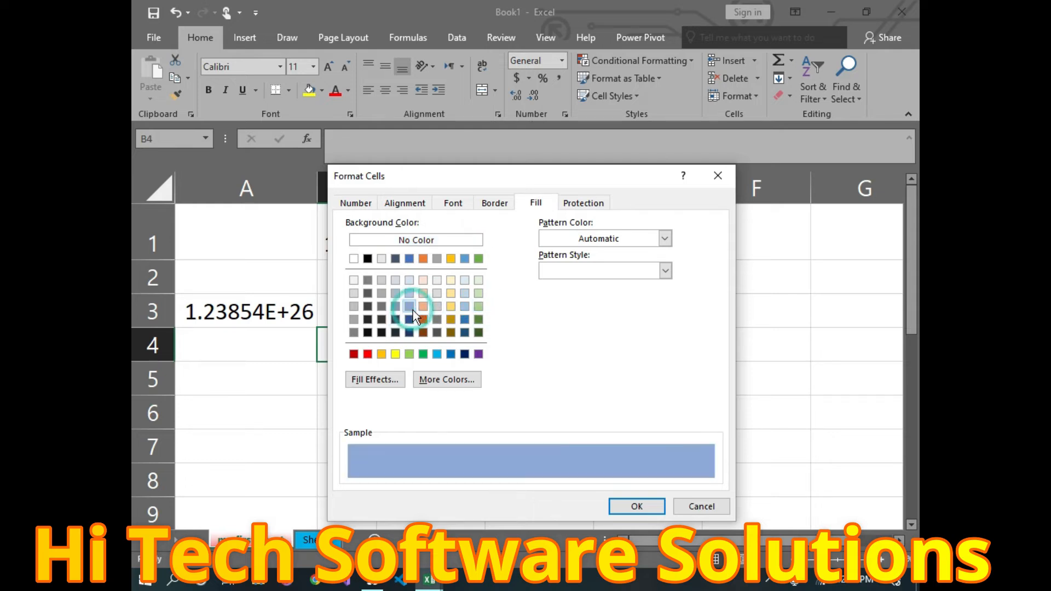
{"action": "left_click", "coordinate": [432, 298]}
{"action": "left_click", "coordinate": [452, 295]}
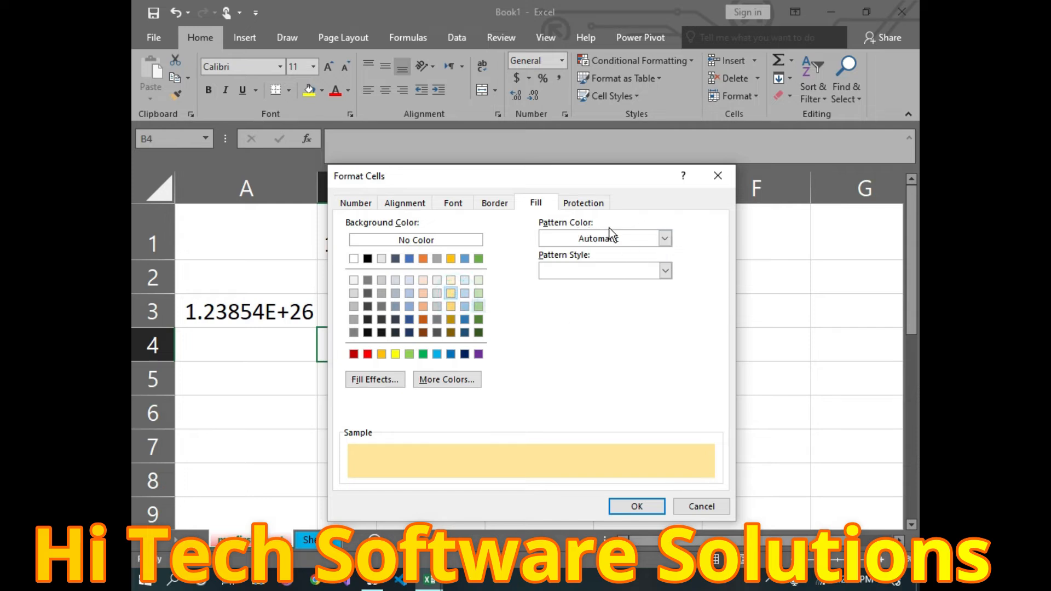
{"action": "left_click", "coordinate": [664, 238]}
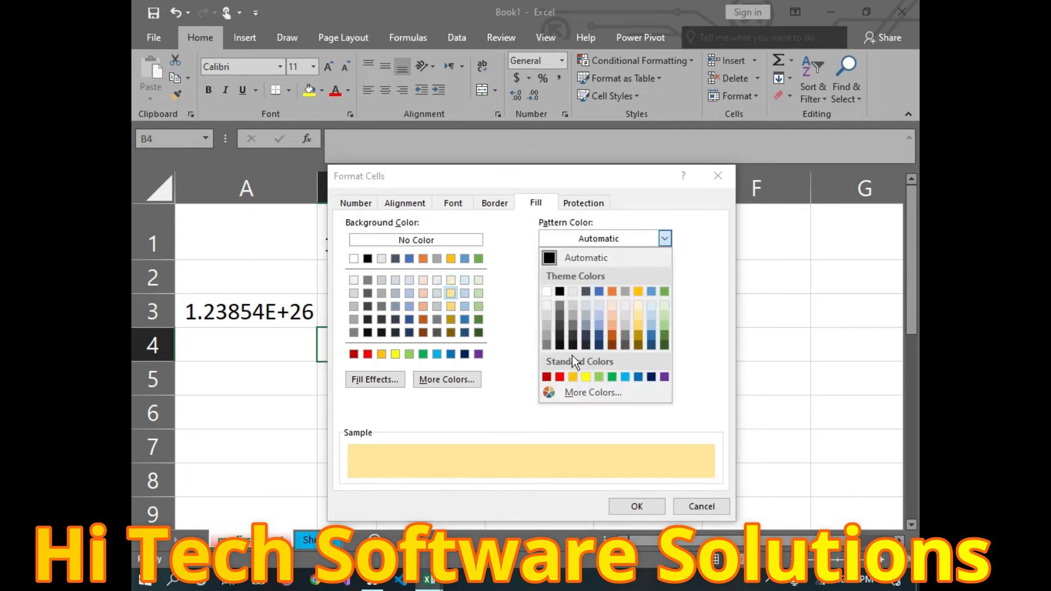
{"action": "left_click", "coordinate": [665, 237]}
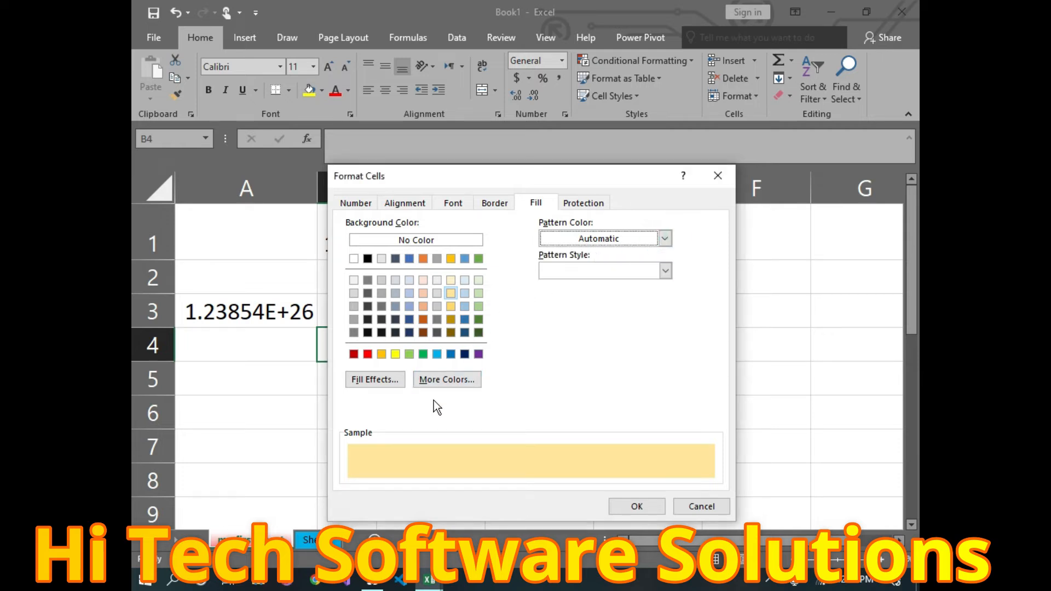
{"action": "left_click", "coordinate": [586, 205]}
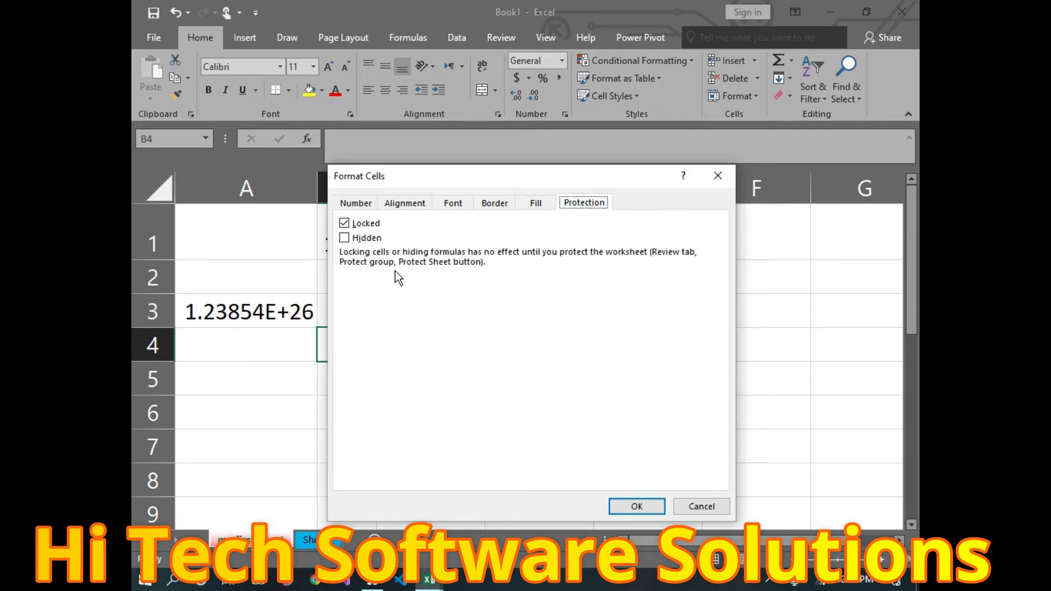
Step: Apply the new formatting to B4 and enter 54 in it
{"action": "left_click", "coordinate": [636, 506]}
{"action": "left_click", "coordinate": [449, 380]}
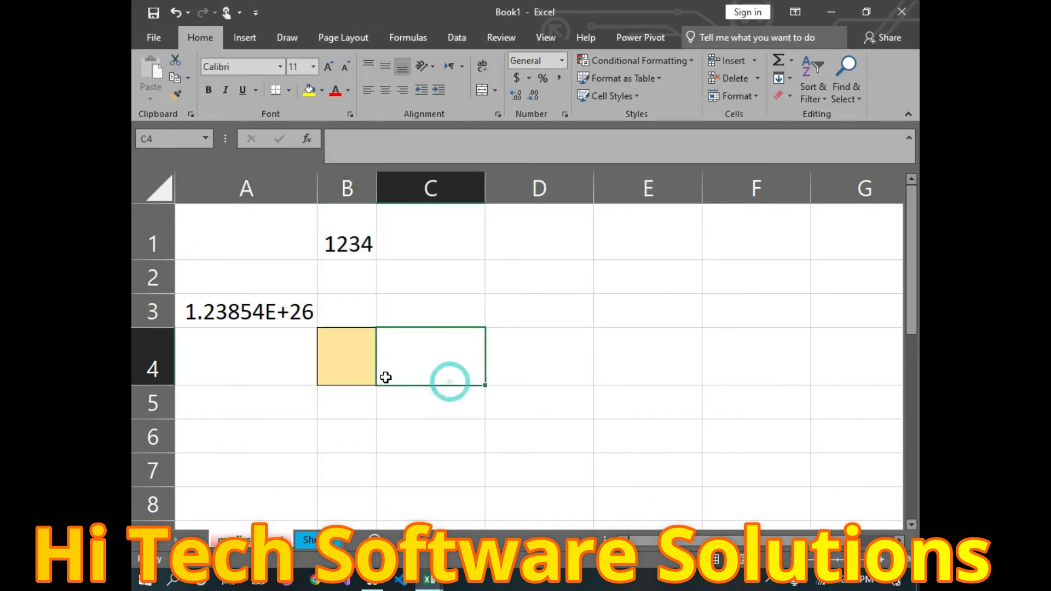
{"action": "left_click", "coordinate": [351, 363]}
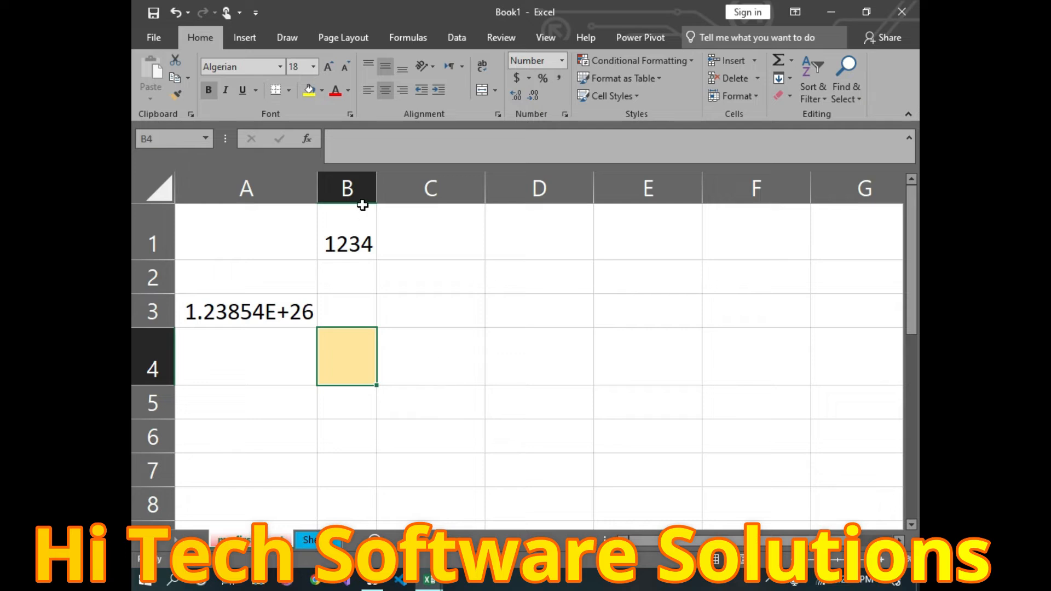
{"action": "double_click", "coordinate": [362, 361]}
{"action": "type", "text": "54"}
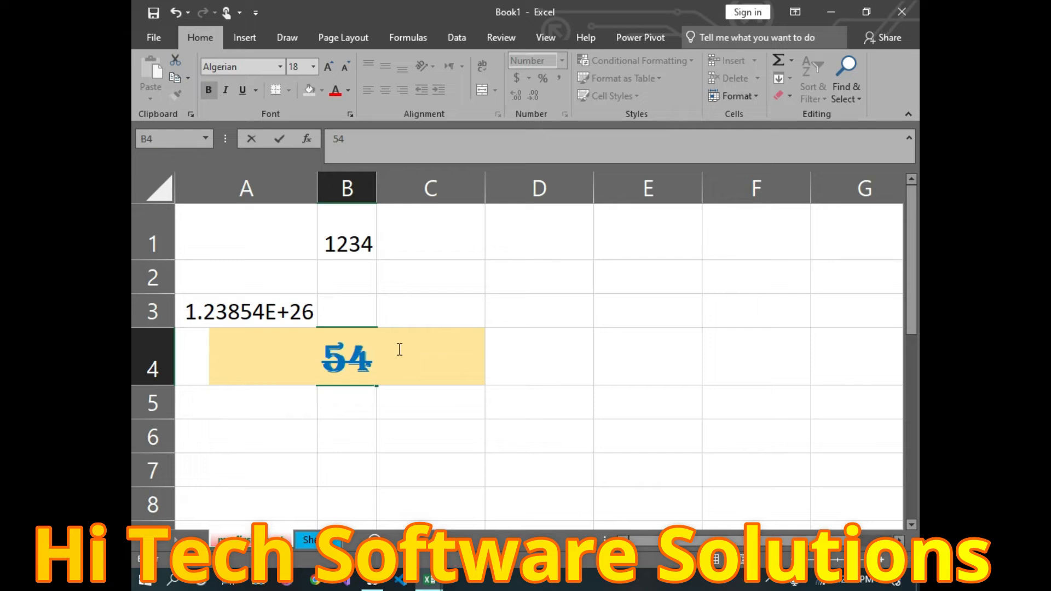
{"action": "left_click", "coordinate": [736, 482]}
Step: Widen column B to show 54.00 and paint B4's formatting over the top-left cells
{"action": "left_click_drag", "start_coordinate": [374, 184], "coordinate": [485, 214]}
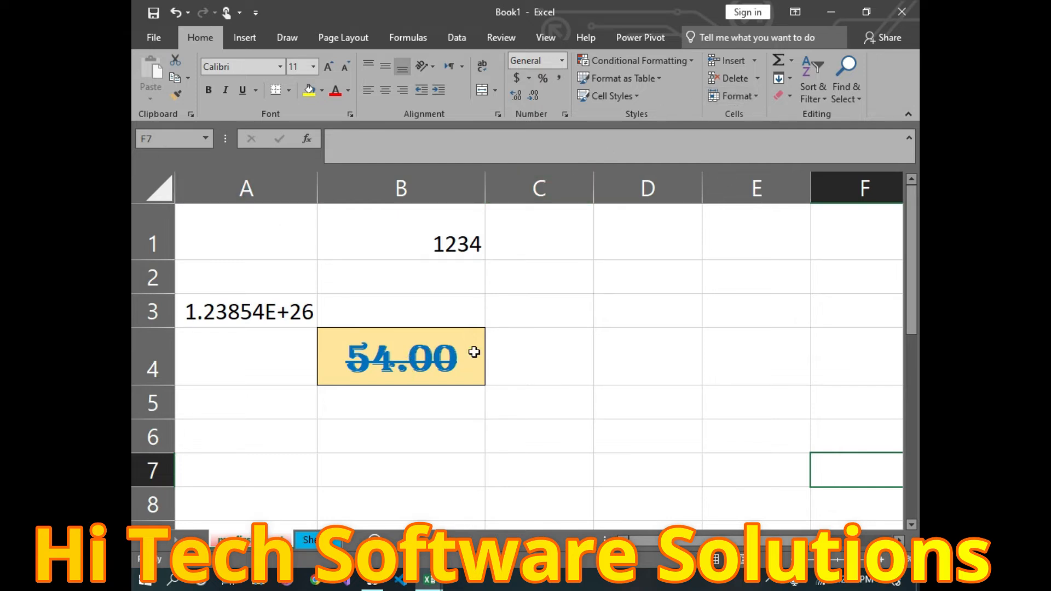
{"action": "left_click", "coordinate": [384, 340]}
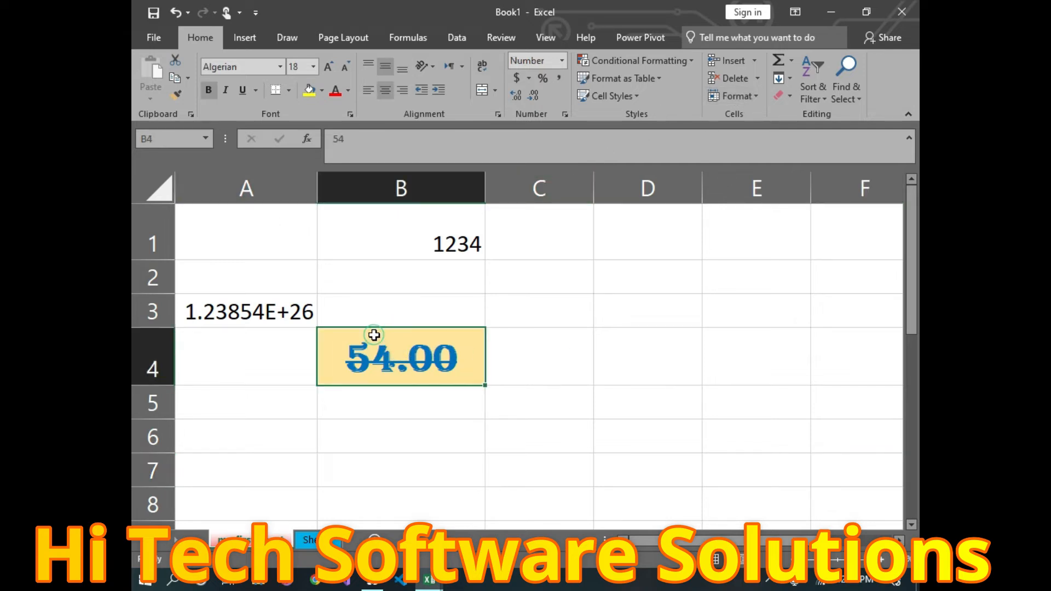
{"action": "left_click", "coordinate": [175, 94]}
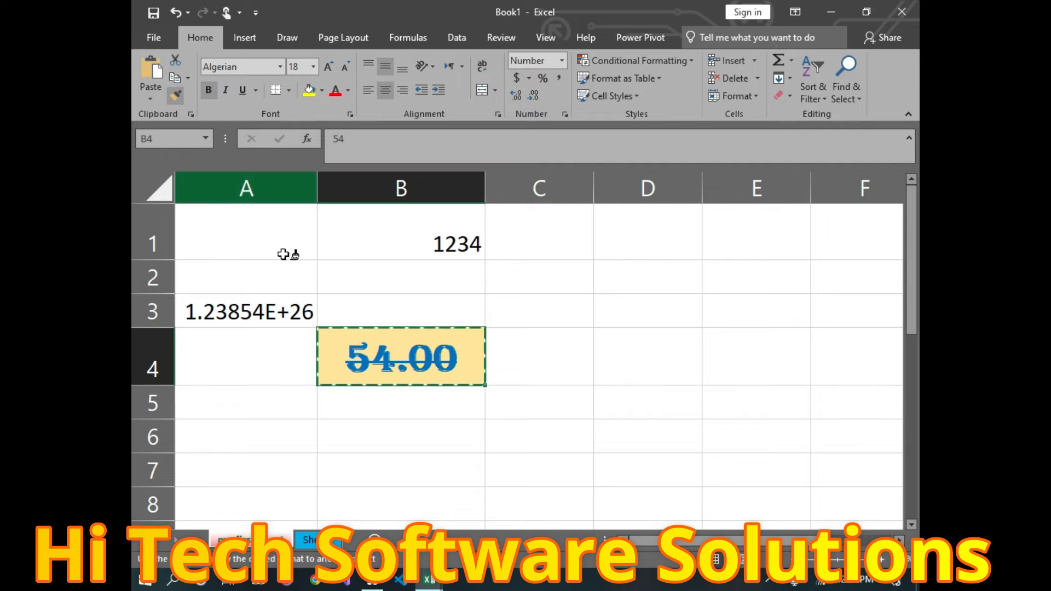
{"action": "mouse_move", "coordinate": [208, 217]}
{"action": "left_mouse_down"}
{"action": "mouse_move", "coordinate": [618, 497]}
{"action": "mouse_move", "coordinate": [897, 515]}
{"action": "mouse_move", "coordinate": [829, 522]}
{"action": "left_mouse_up"}
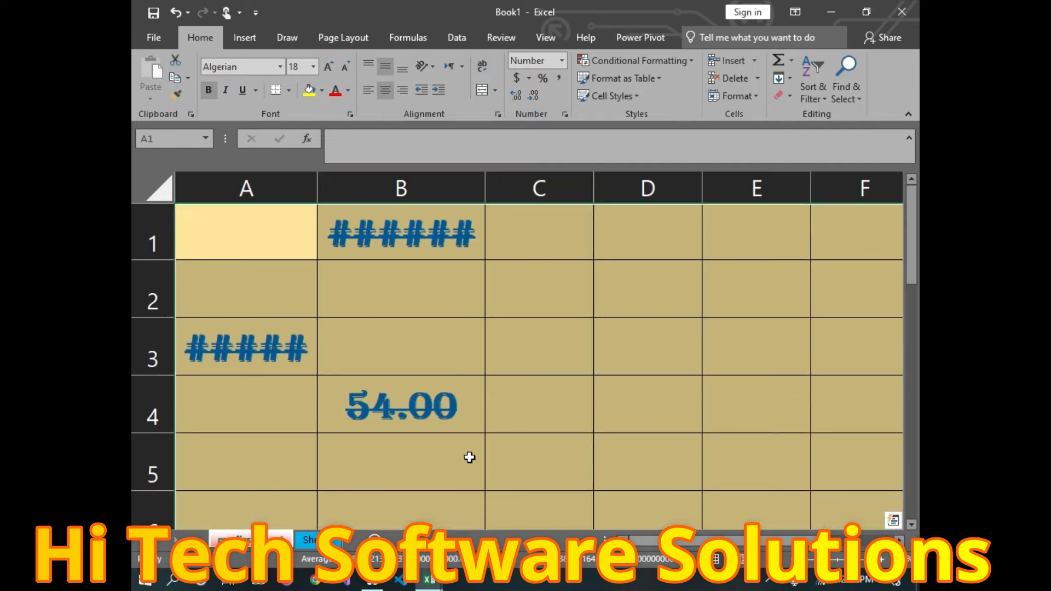
Step: Autofit column B to show 1234.00 and readjust column A's width
{"action": "left_click_drag", "start_coordinate": [317, 189], "coordinate": [693, 189]}
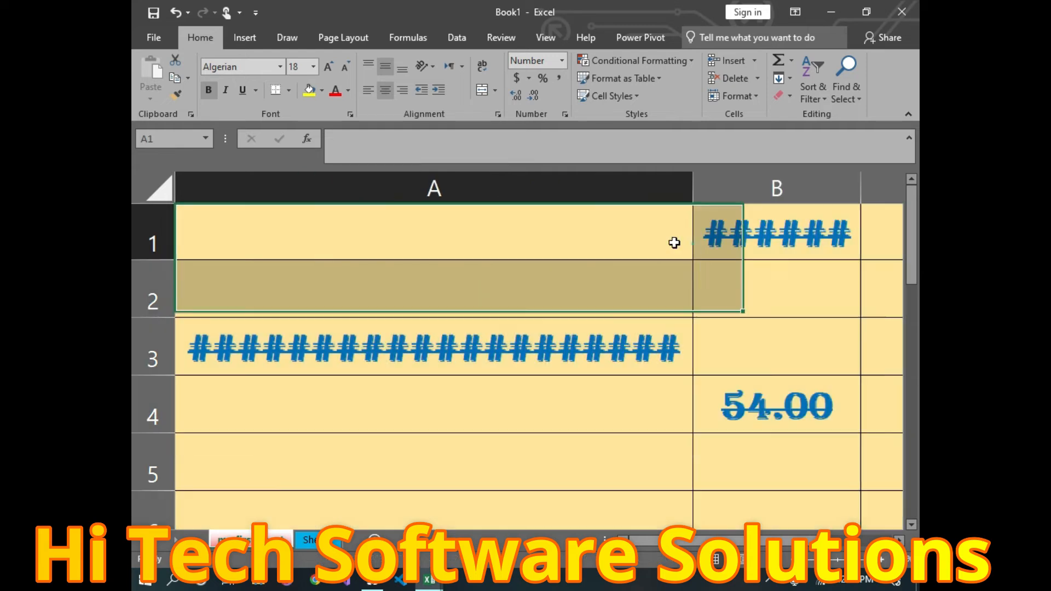
{"action": "double_click", "coordinate": [862, 191]}
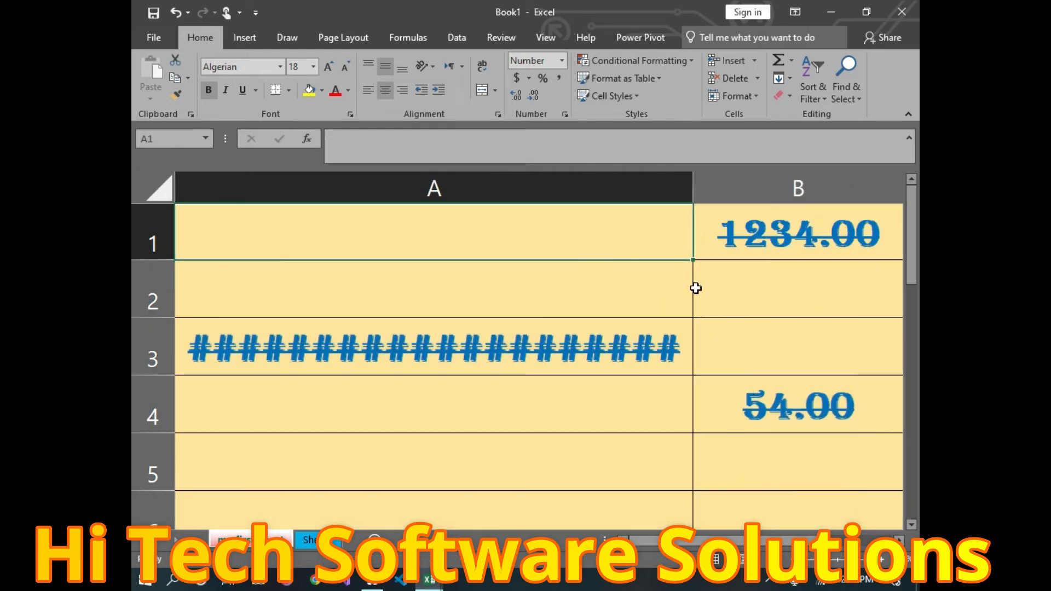
{"action": "left_click_drag", "start_coordinate": [692, 180], "coordinate": [319, 219]}
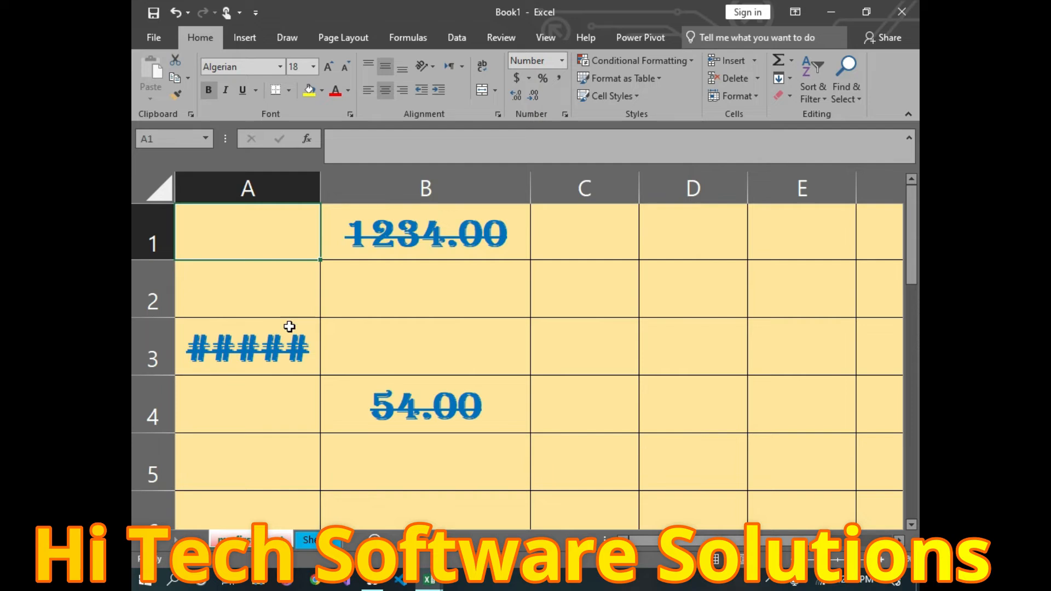
Step: Shorten A3's value to 1.+26 by deleting its middle digits
{"action": "double_click", "coordinate": [289, 350]}
{"action": "double_click", "coordinate": [289, 351]}
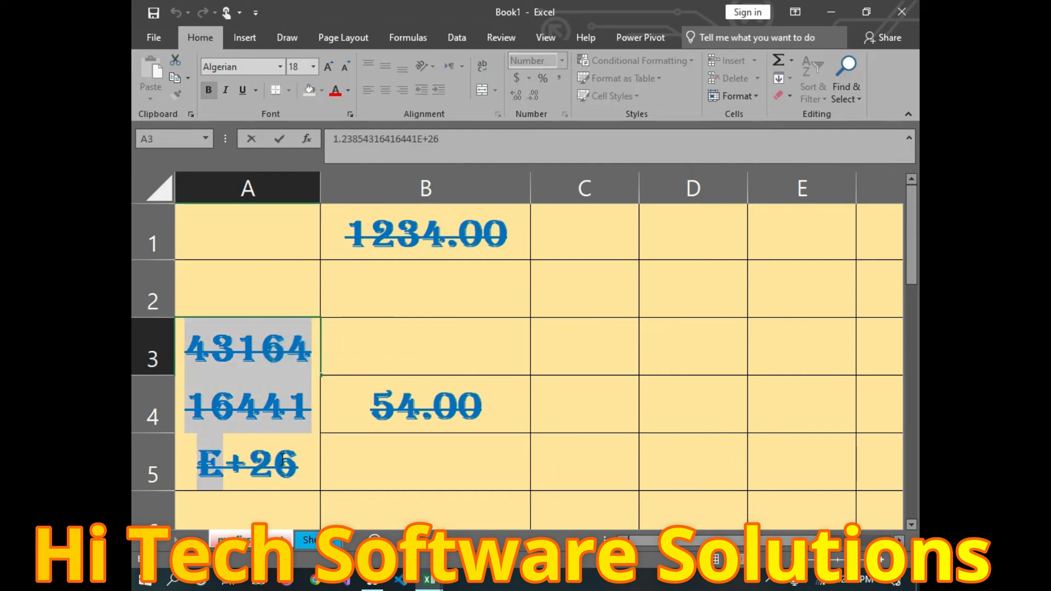
{"action": "left_click", "coordinate": [258, 431]}
{"action": "double_click", "coordinate": [263, 389]}
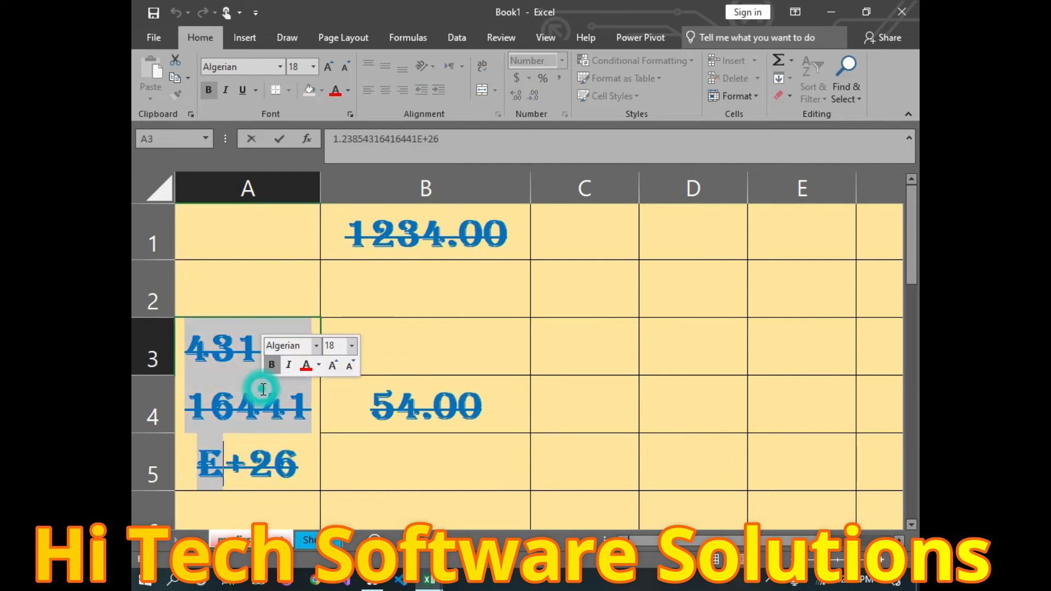
{"action": "key", "text": "BackSpace"}
{"action": "left_click", "coordinate": [857, 430]}
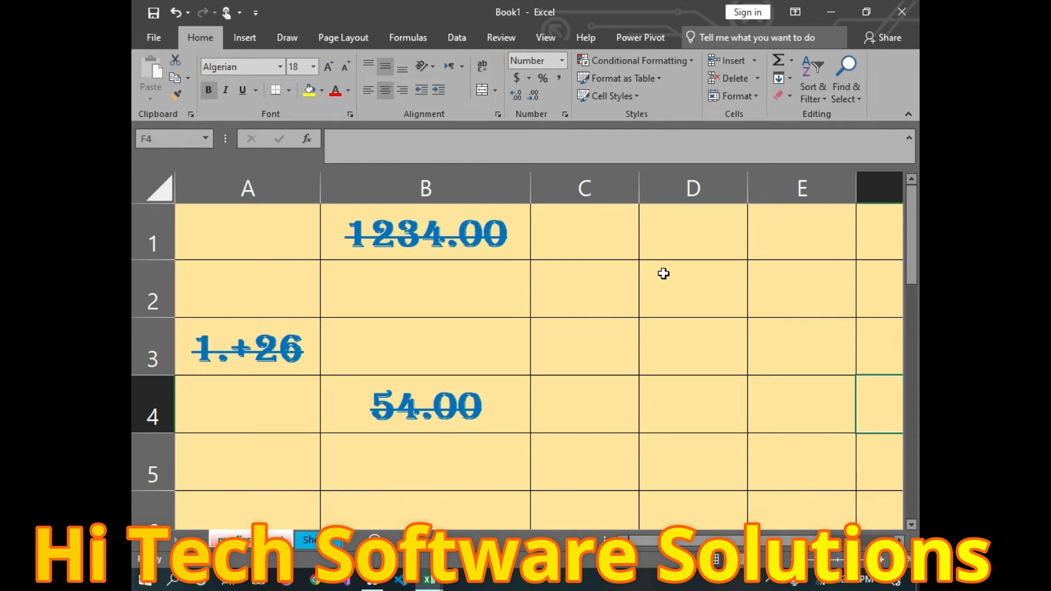
{"action": "left_click", "coordinate": [748, 95]}
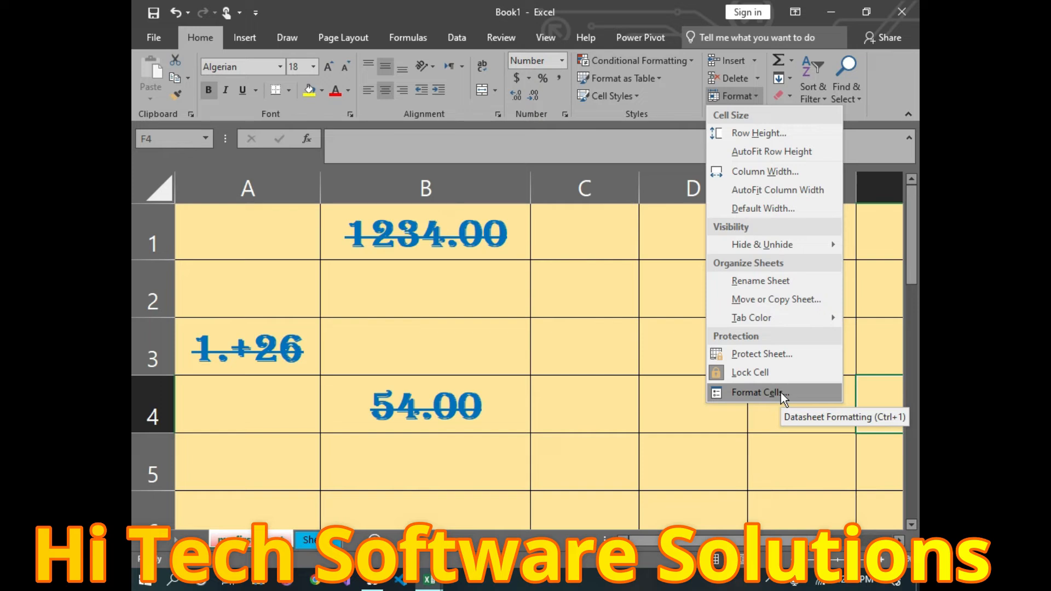
Step: Dismiss the Format menu, exit cell editing at C2, and undo recent changes with Ctrl+Z
{"action": "left_click", "coordinate": [630, 180]}
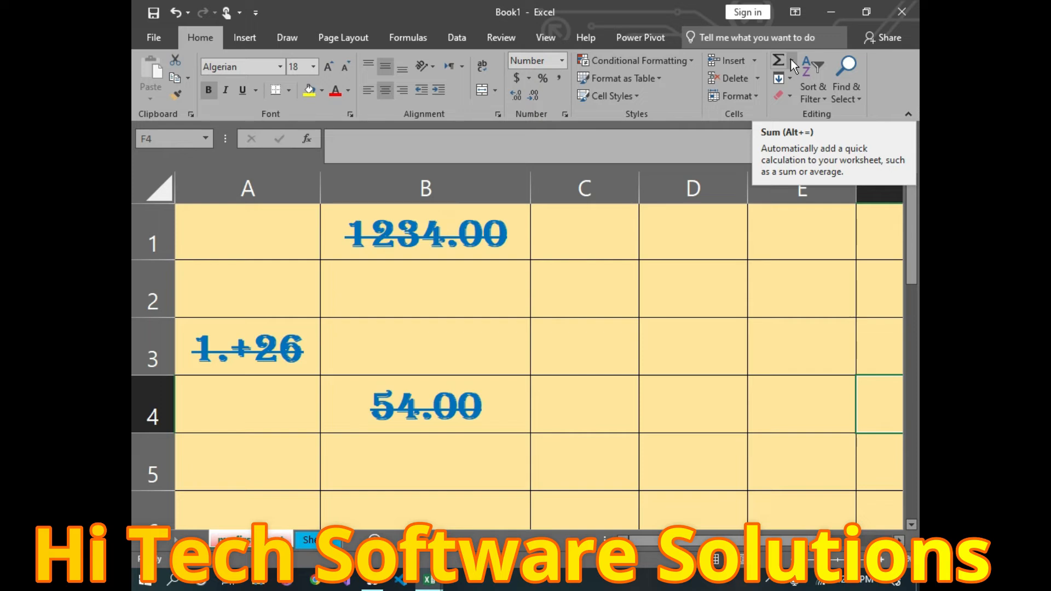
{"action": "double_click", "coordinate": [591, 256]}
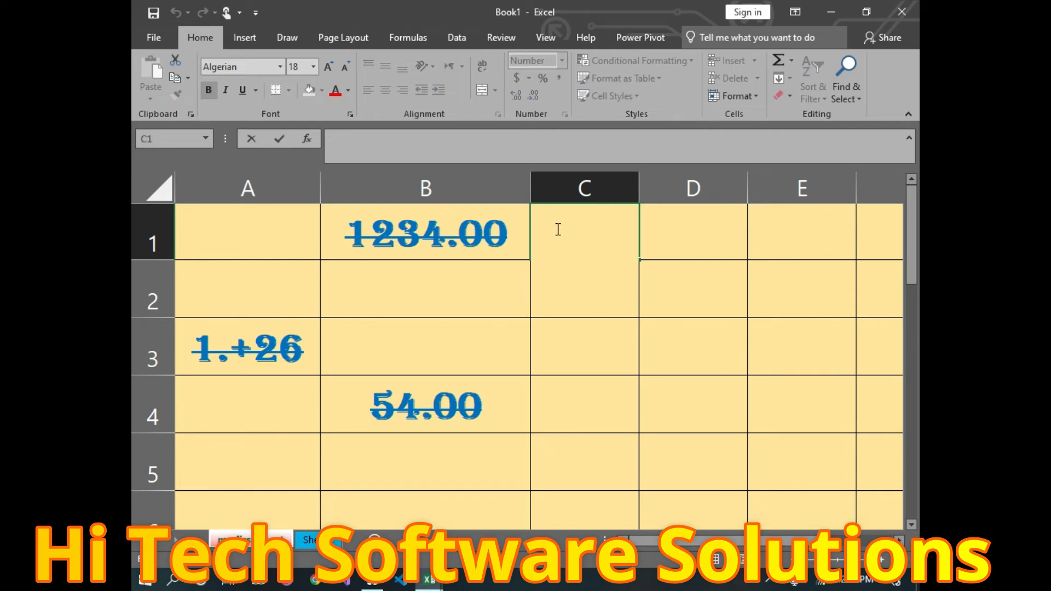
{"action": "double_click", "coordinate": [698, 288]}
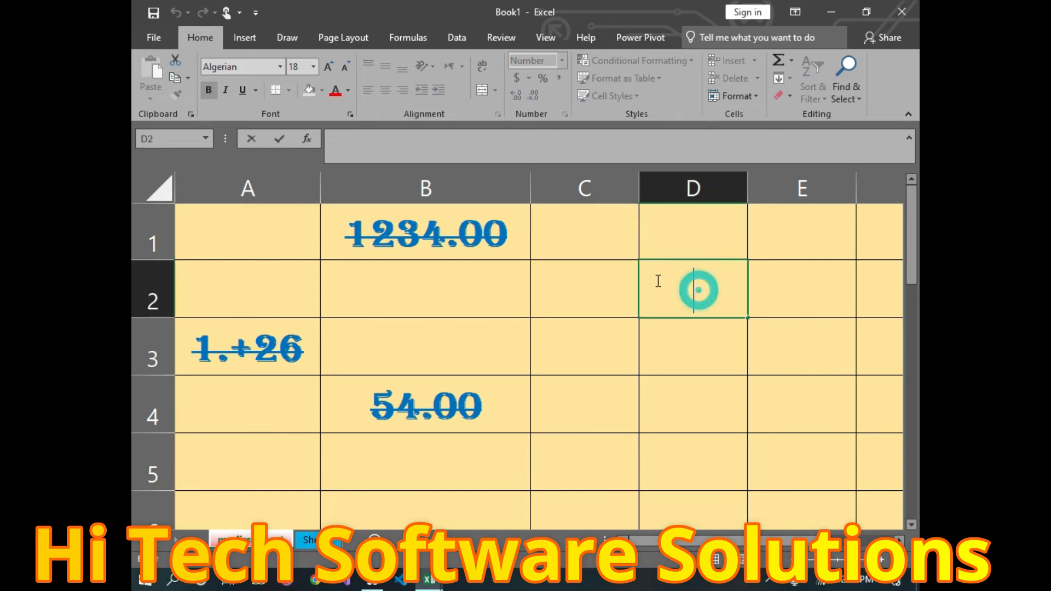
{"action": "left_click", "coordinate": [597, 295]}
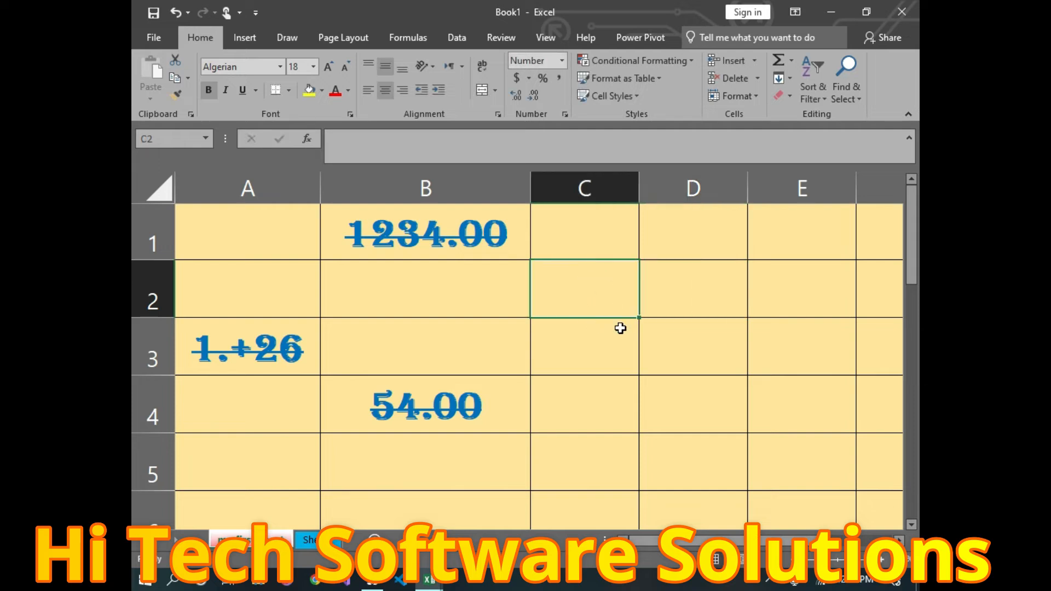
{"action": "key", "text": "ctrl+z"}
{"action": "key", "text": "ctrl+z"}
{"action": "key", "text": "ctrl+z"}
{"action": "key", "text": "ctrl+z"}
{"action": "key", "text": "ctrl+z"}
{"action": "key", "text": "ctrl+z"}
{"action": "key", "text": "ctrl+z"}
{"action": "key", "text": "ctrl+z"}
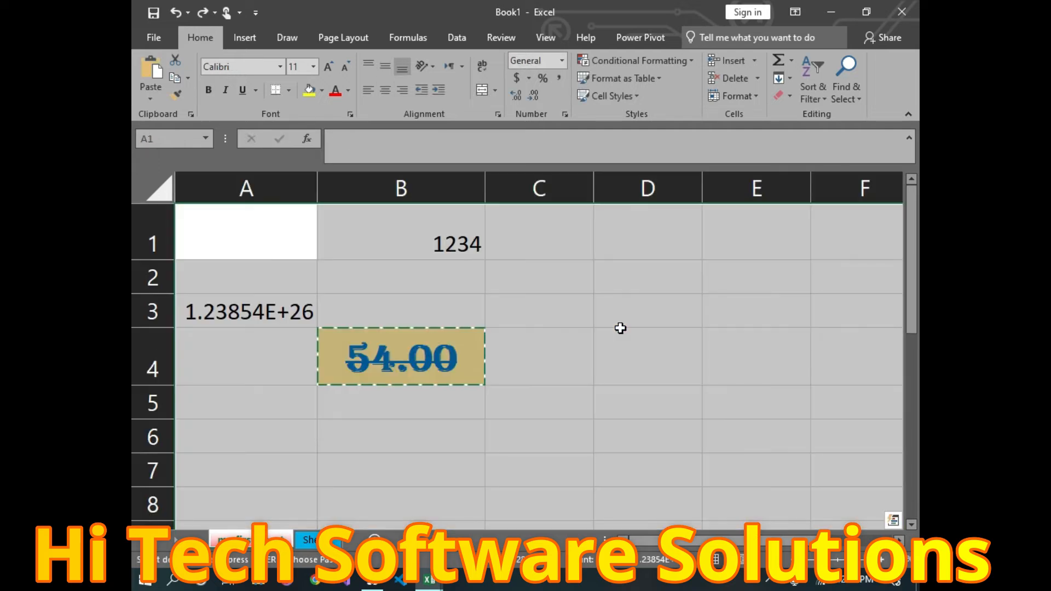
Step: Undo the remaining cell formatting and enter 12, 13 and 12 into C2, C3 and C4
{"action": "left_click", "coordinate": [607, 325]}
{"action": "double_click", "coordinate": [556, 280]}
{"action": "type", "text": "12"}
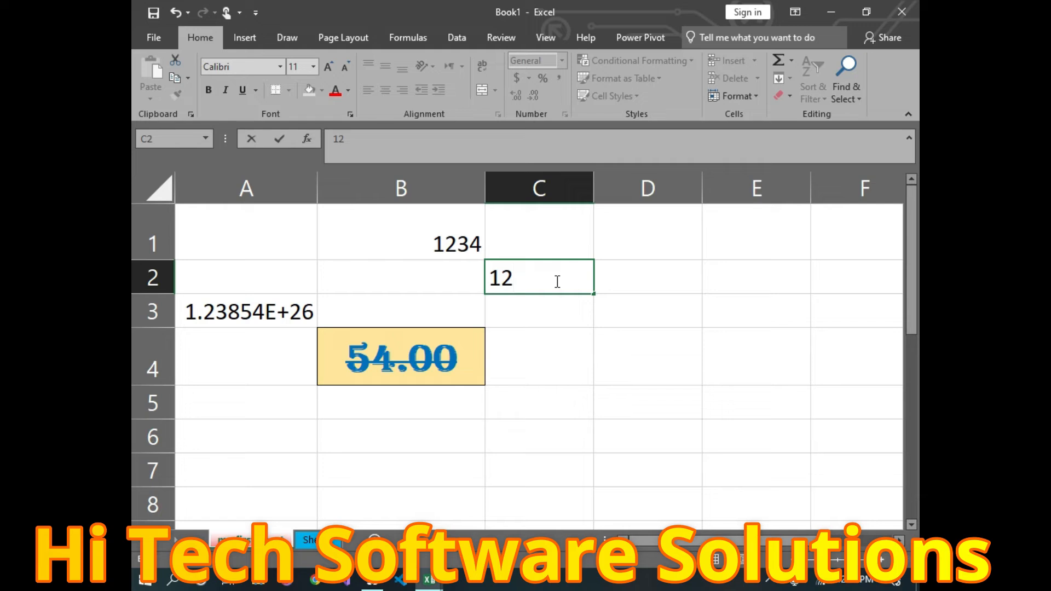
{"action": "left_click", "coordinate": [547, 308]}
{"action": "type", "text": "13"}
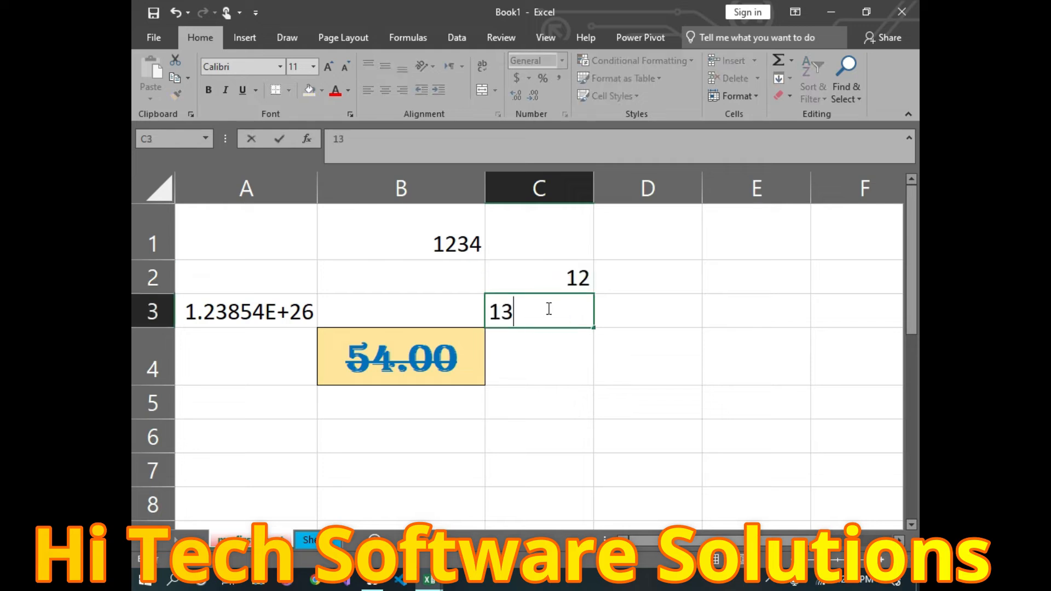
{"action": "left_click", "coordinate": [523, 349]}
{"action": "type", "text": "12"}
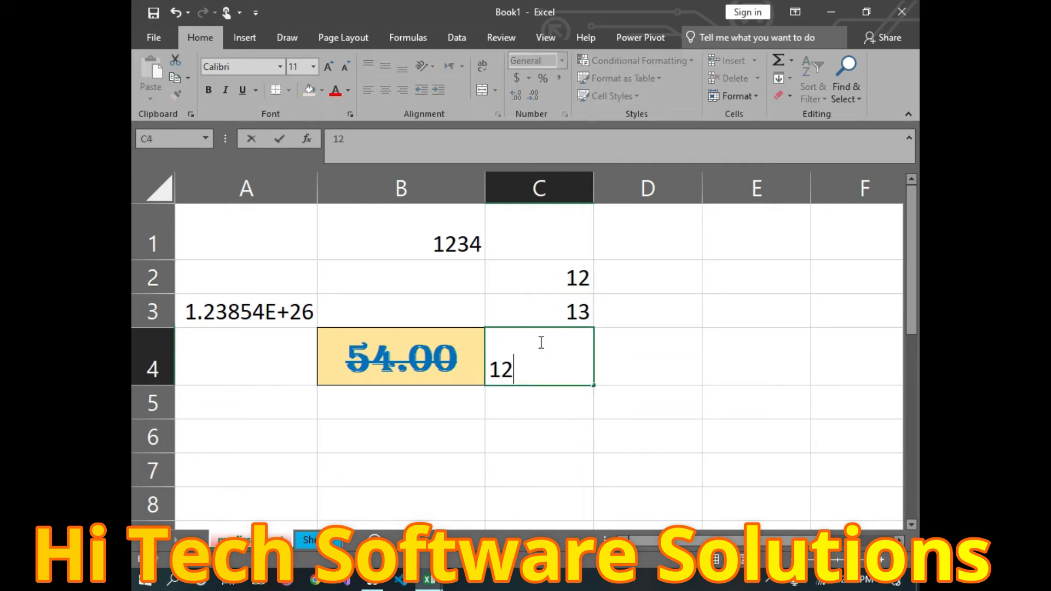
{"action": "left_click", "coordinate": [718, 445]}
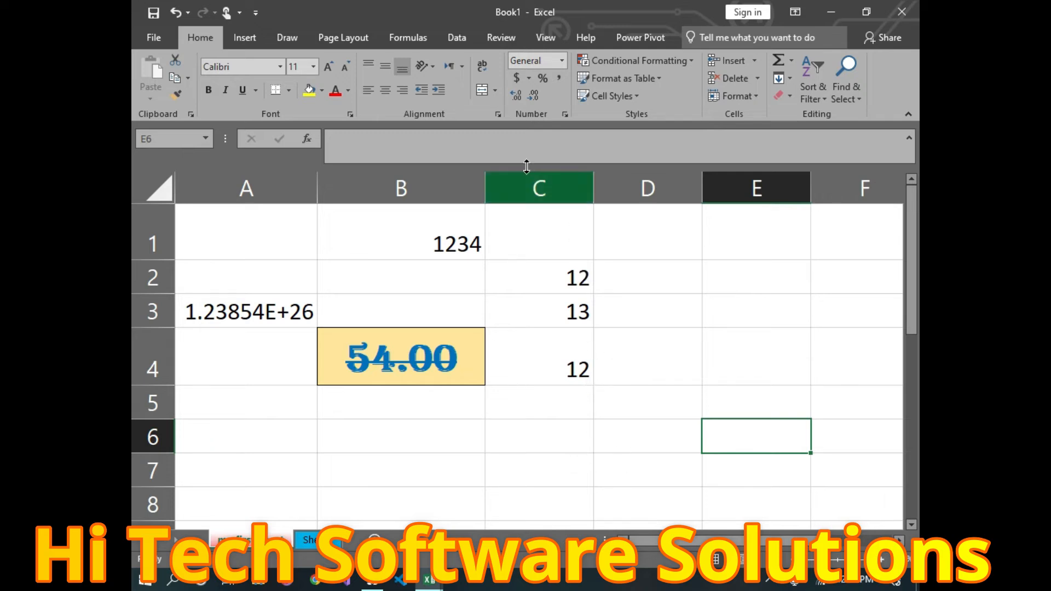
Step: Add an AutoSum =SUM(C2:C5) formula in C6, showing a total of 37
{"action": "left_click", "coordinate": [556, 429]}
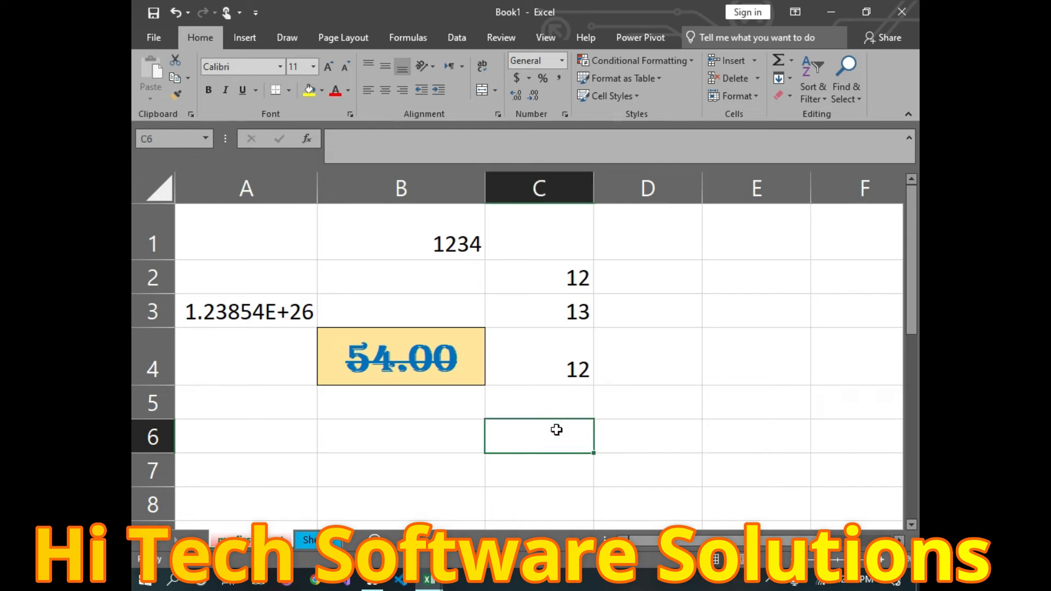
{"action": "left_click", "coordinate": [791, 60]}
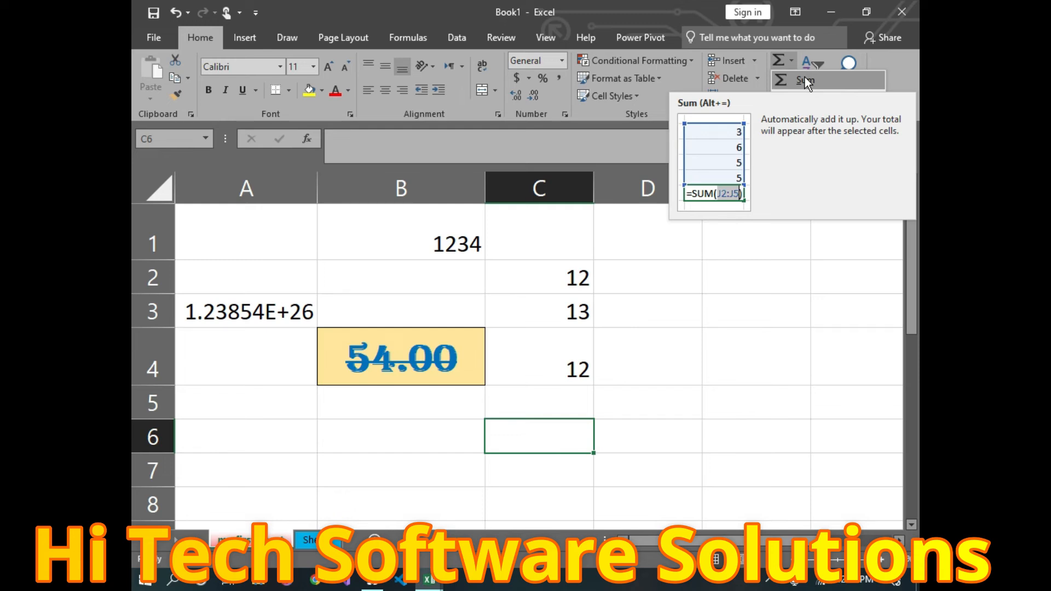
{"action": "left_click", "coordinate": [804, 79]}
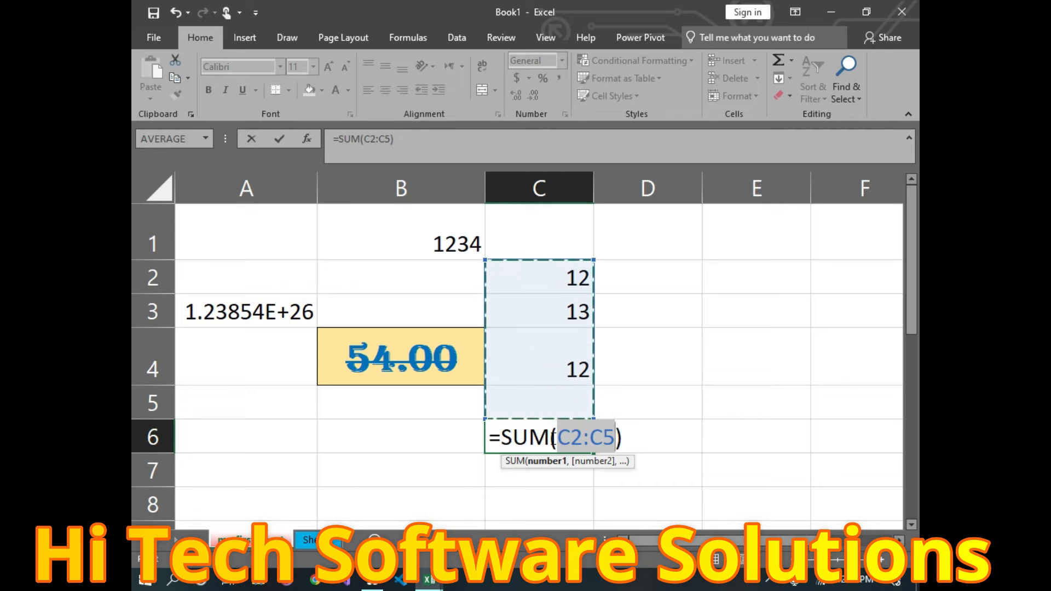
{"action": "key", "text": "Return"}
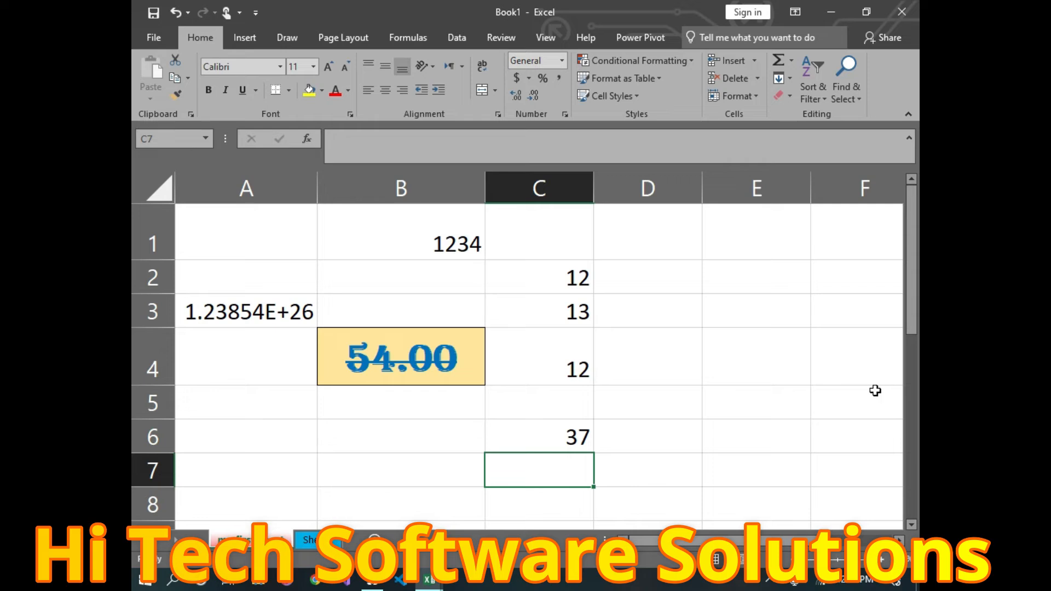
{"action": "double_click", "coordinate": [539, 504]}
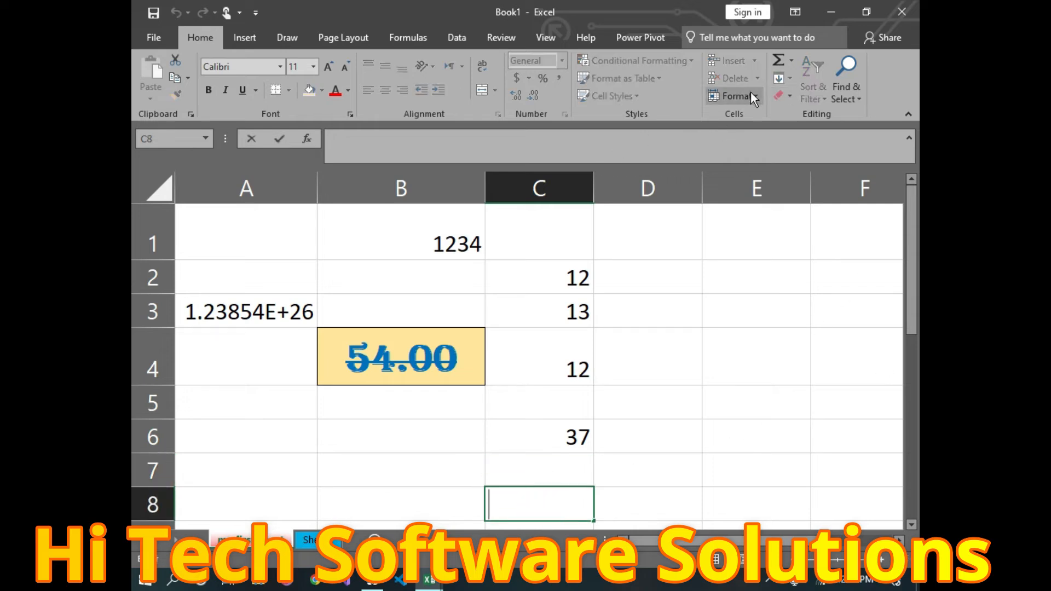
Step: Insert an AutoSum formula in C8 with the range set to C2:C6, totalling 74
{"action": "left_click", "coordinate": [777, 61]}
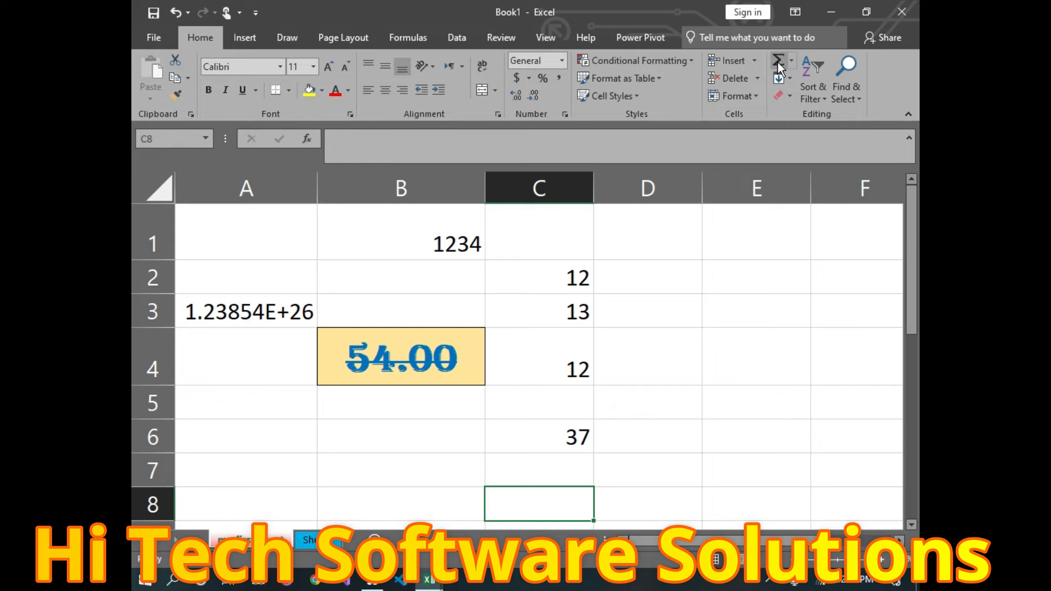
{"action": "left_click", "coordinate": [791, 63]}
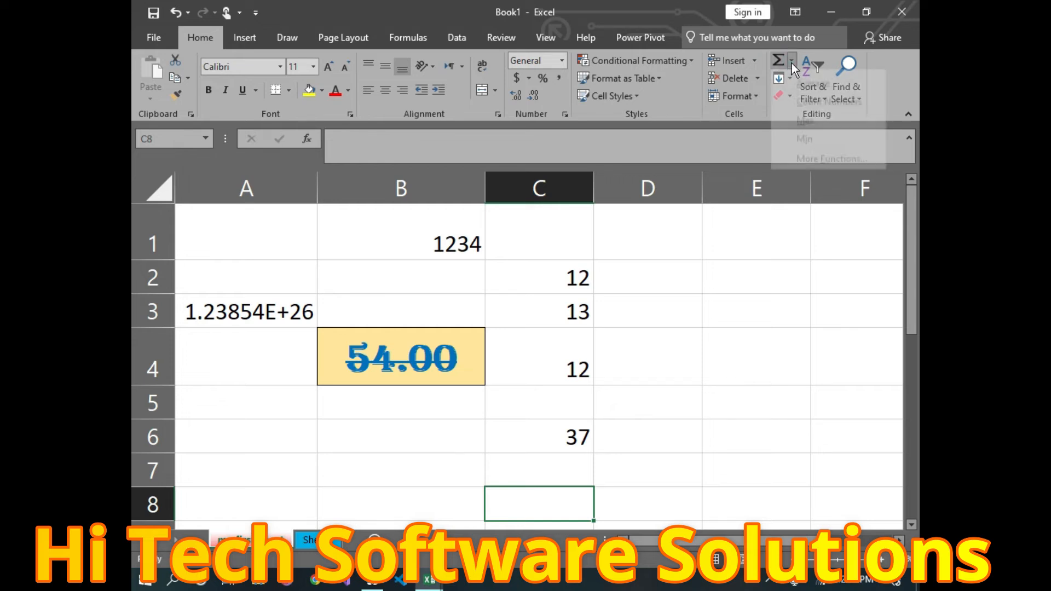
{"action": "left_click", "coordinate": [820, 80]}
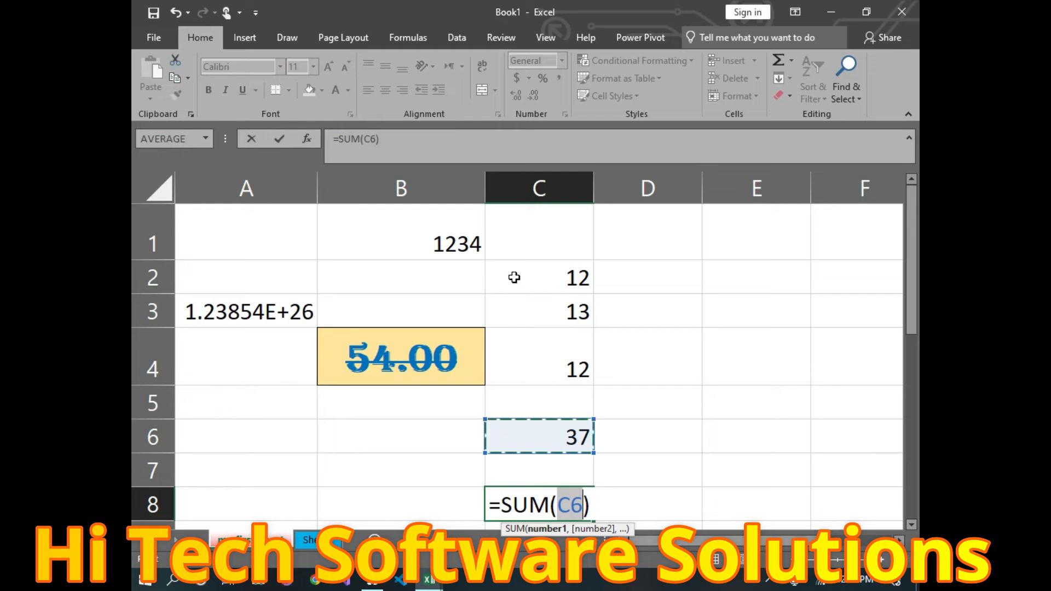
{"action": "left_click_drag", "start_coordinate": [501, 272], "coordinate": [507, 436]}
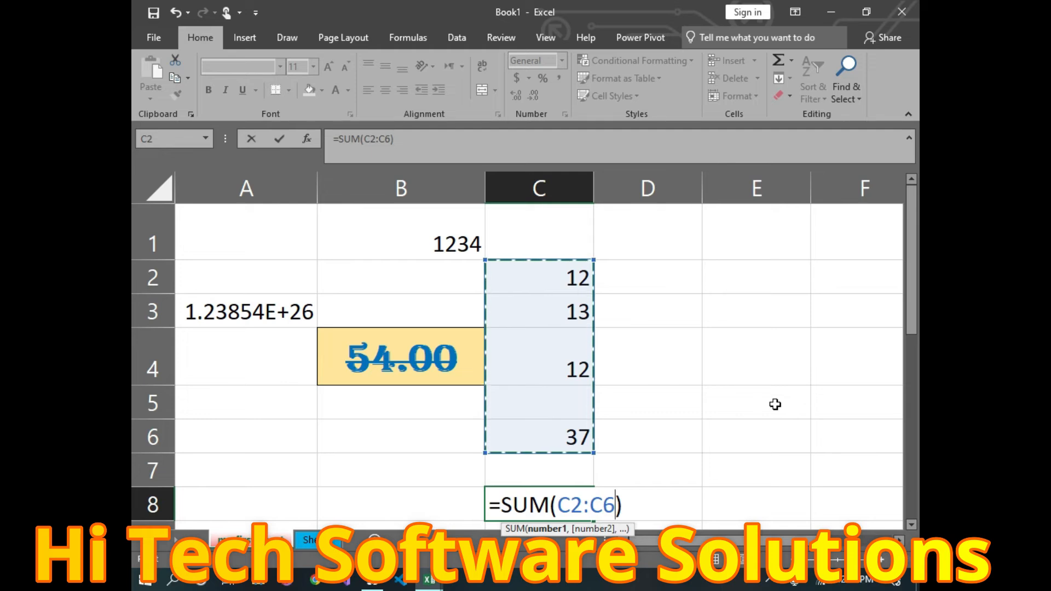
{"action": "key", "text": "Return"}
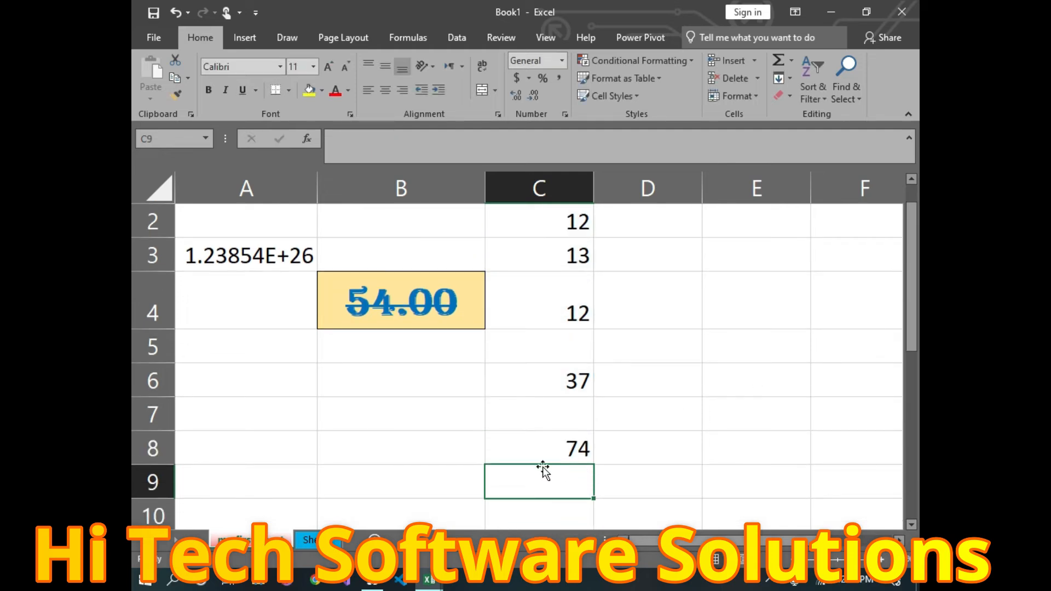
Step: Try 12 in C5, undo it, then enter 10 so the totals become 47 and 94
{"action": "left_click", "coordinate": [576, 342]}
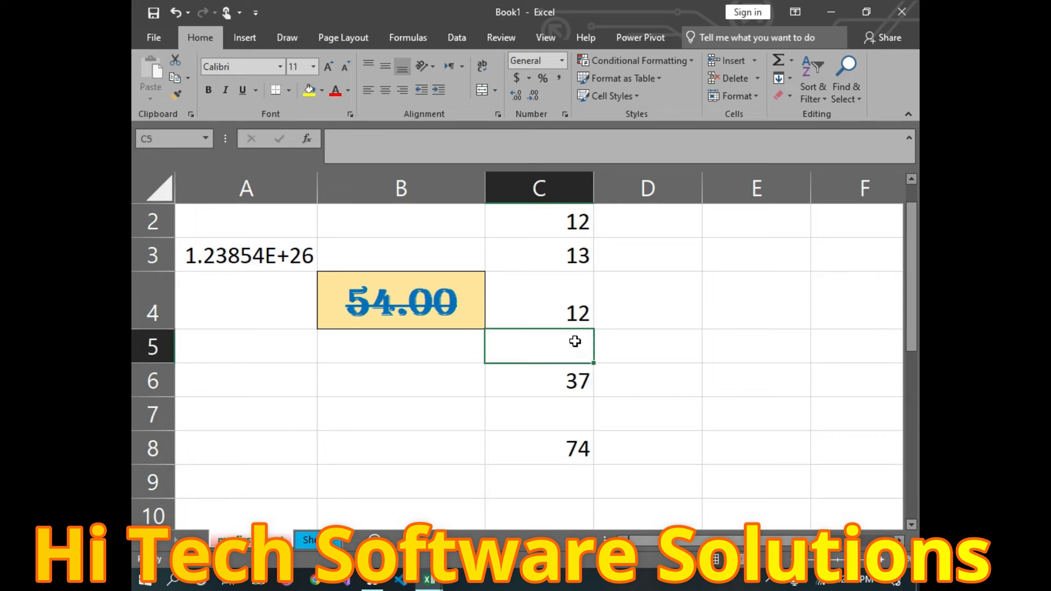
{"action": "type", "text": "12"}
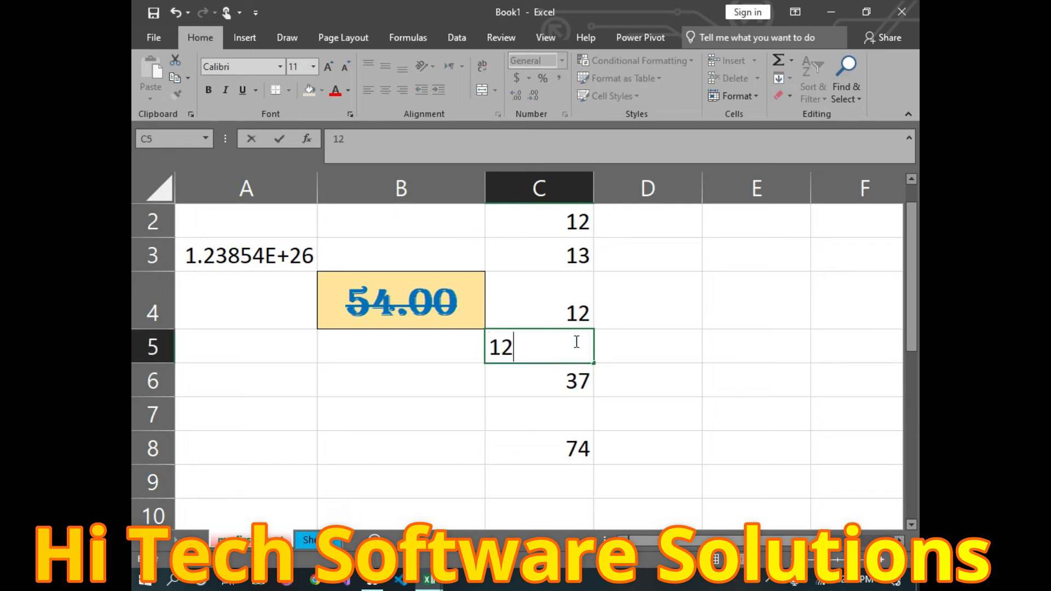
{"action": "double_click", "coordinate": [560, 401]}
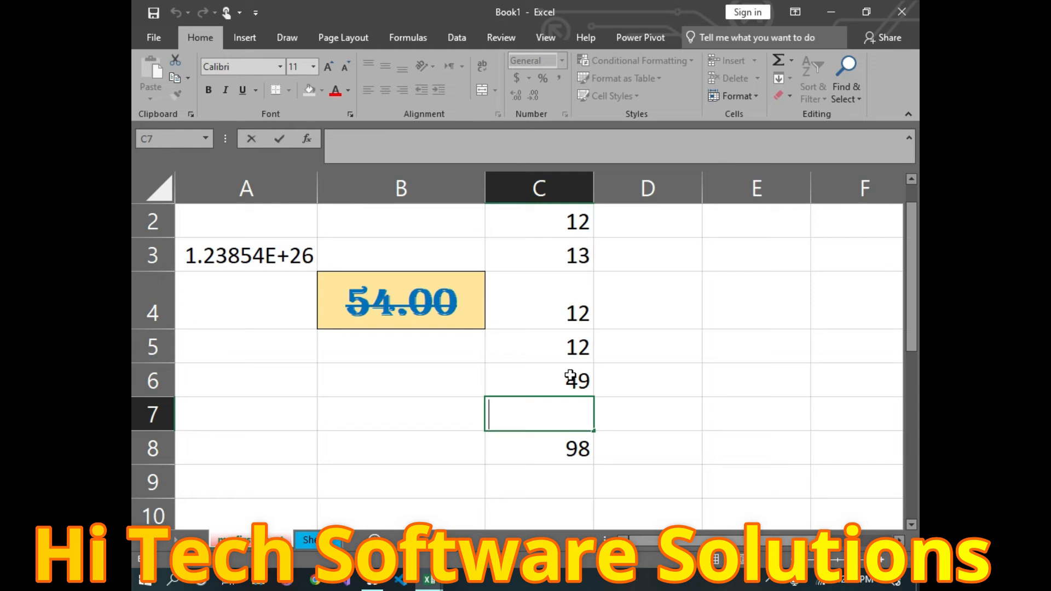
{"action": "left_click", "coordinate": [629, 407]}
{"action": "key", "text": "ctrl+z"}
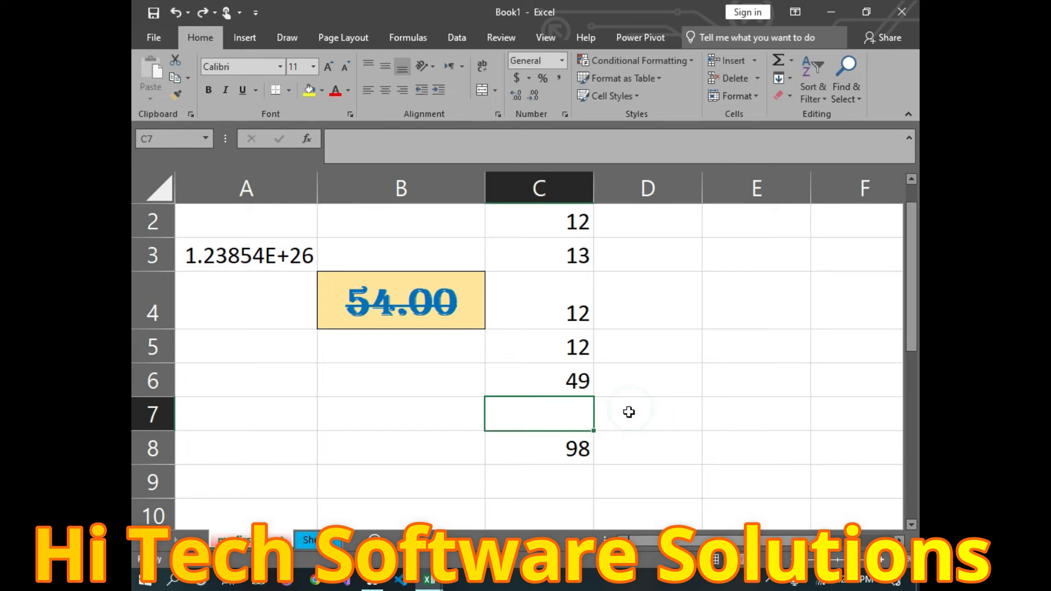
{"action": "key", "text": "ctrl+z"}
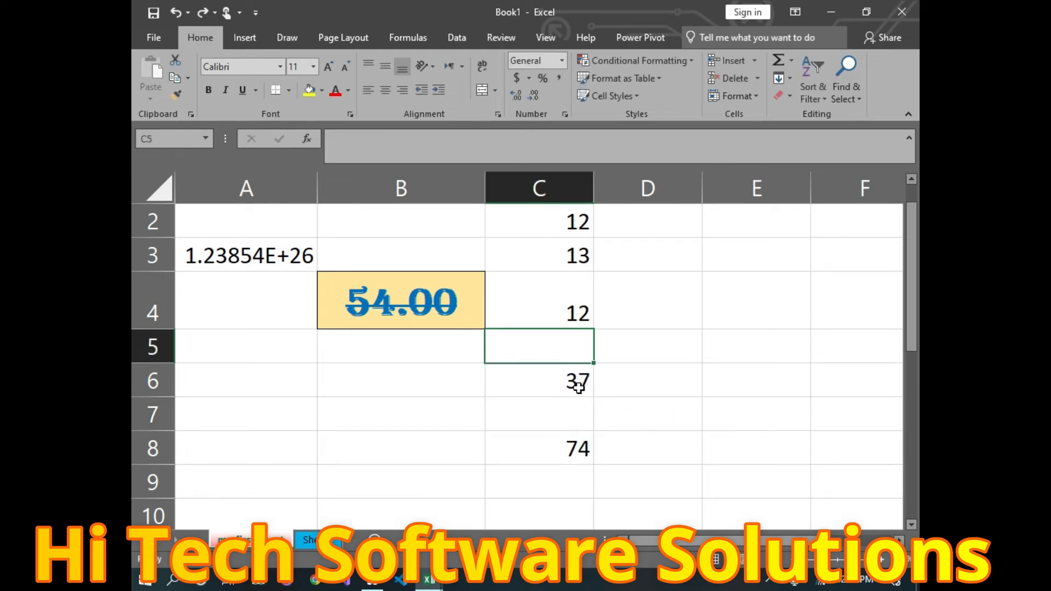
{"action": "double_click", "coordinate": [579, 349]}
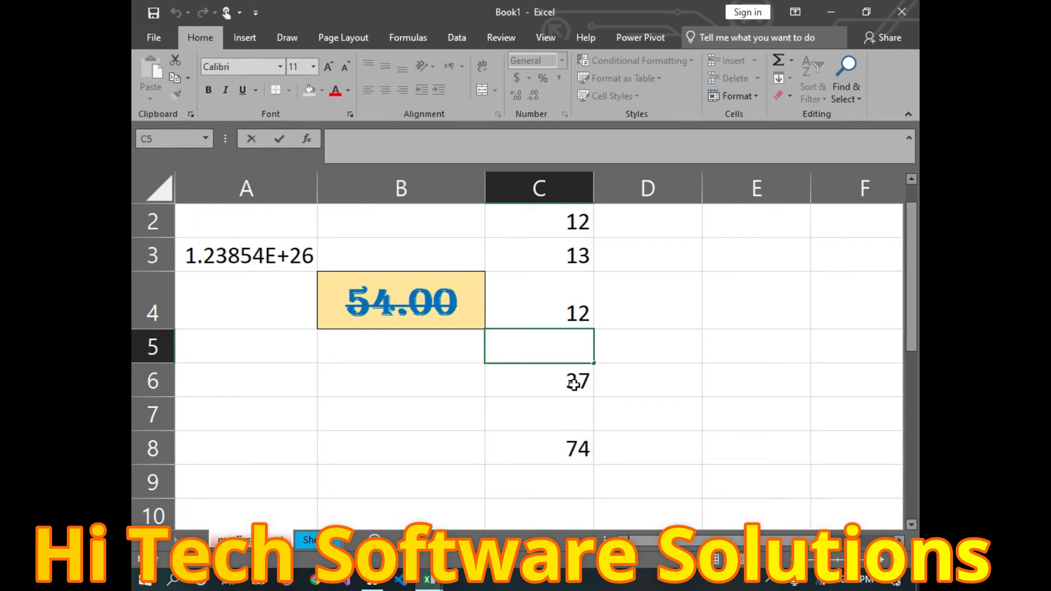
{"action": "type", "text": "10"}
{"action": "left_click", "coordinate": [725, 409]}
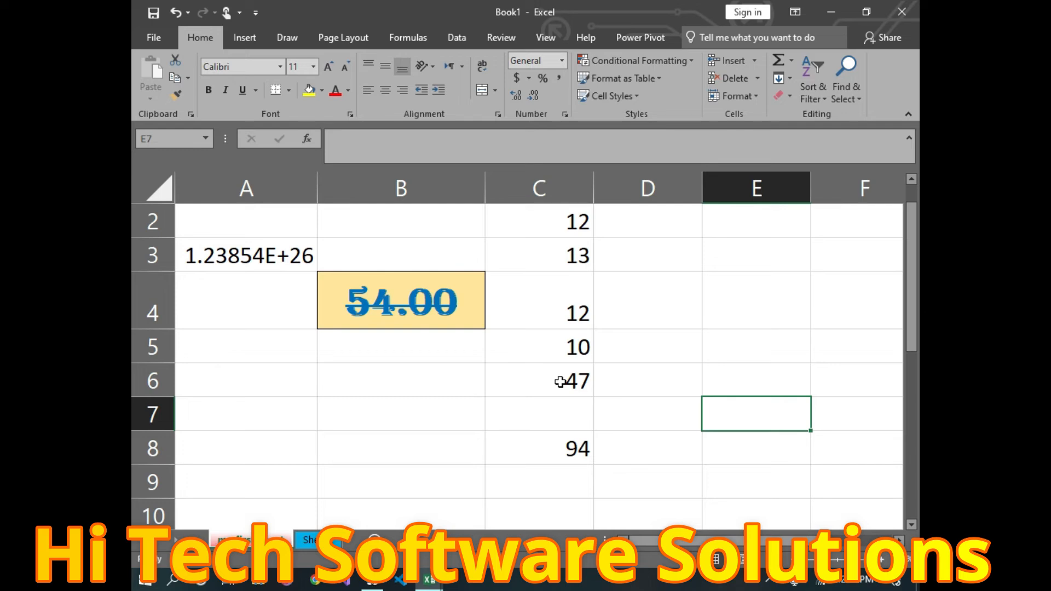
Step: Check the C6 sum formula and enter 10 in cell C7
{"action": "double_click", "coordinate": [533, 344]}
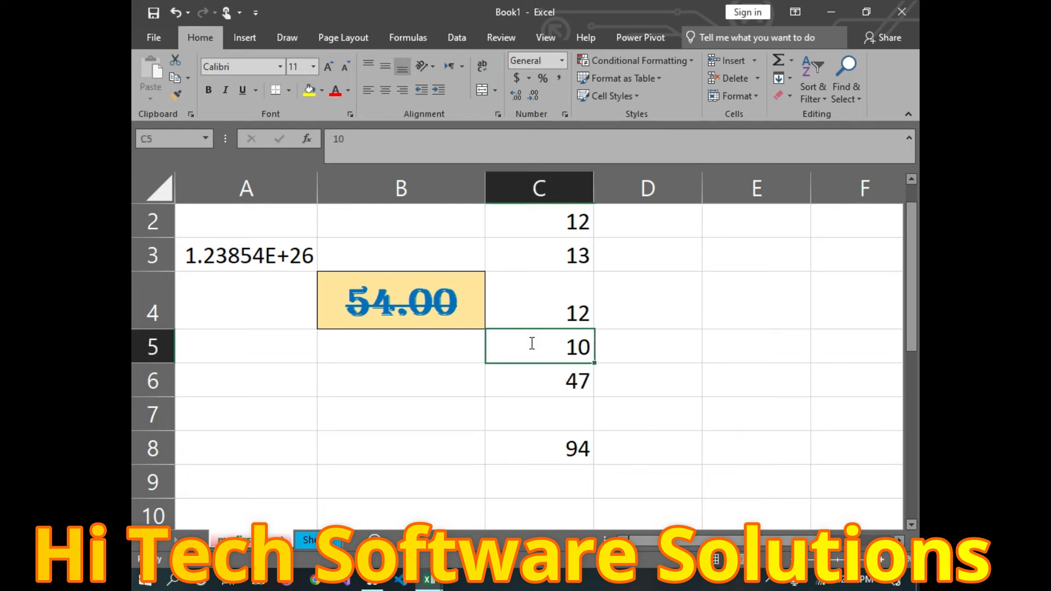
{"action": "left_click", "coordinate": [563, 392]}
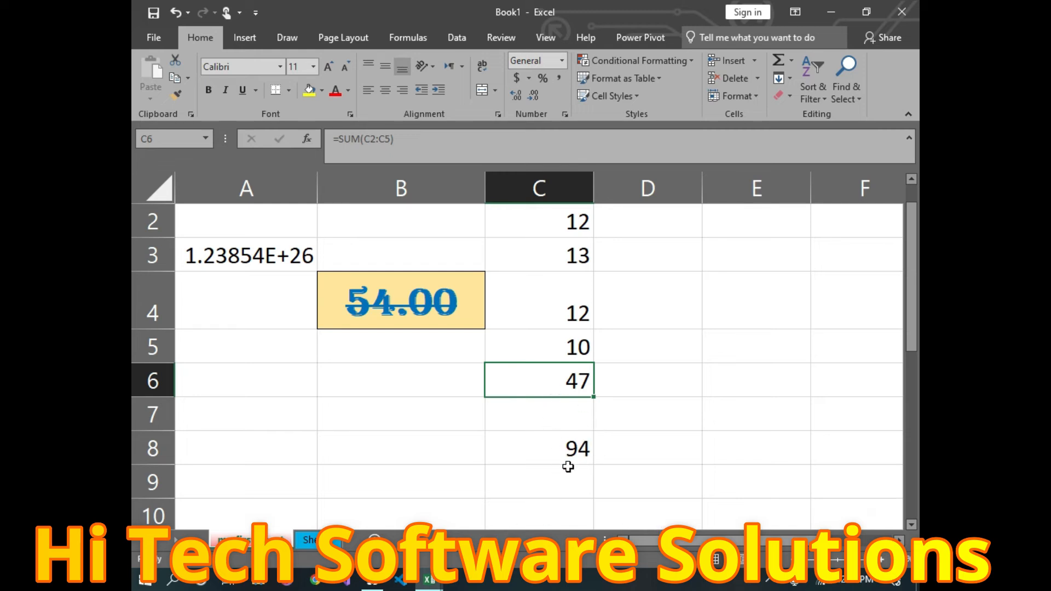
{"action": "left_click", "coordinate": [562, 348]}
{"action": "left_click", "coordinate": [548, 391]}
{"action": "double_click", "coordinate": [564, 417]}
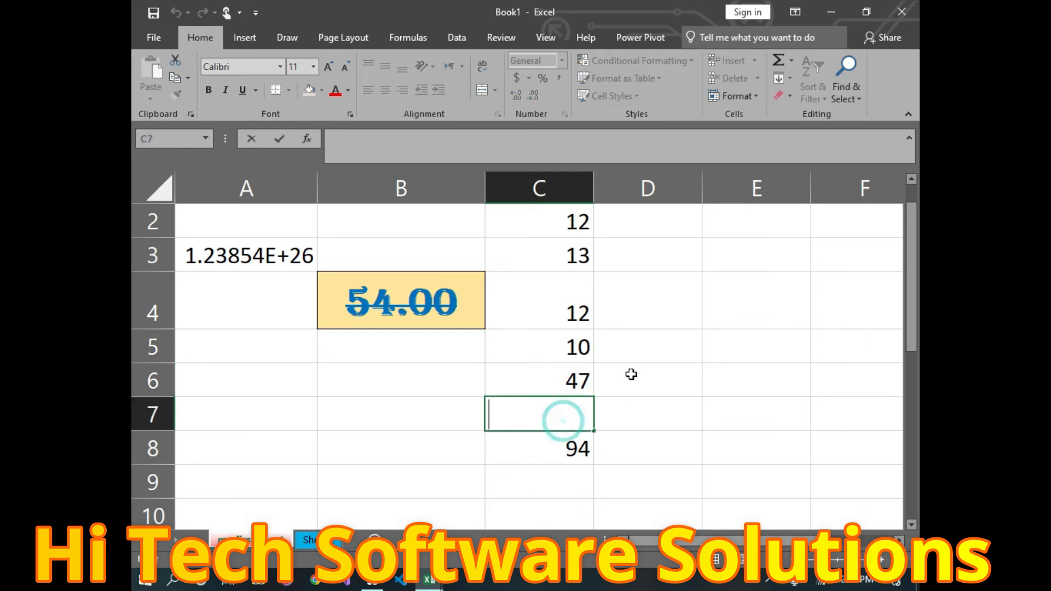
{"action": "type", "text": "10"}
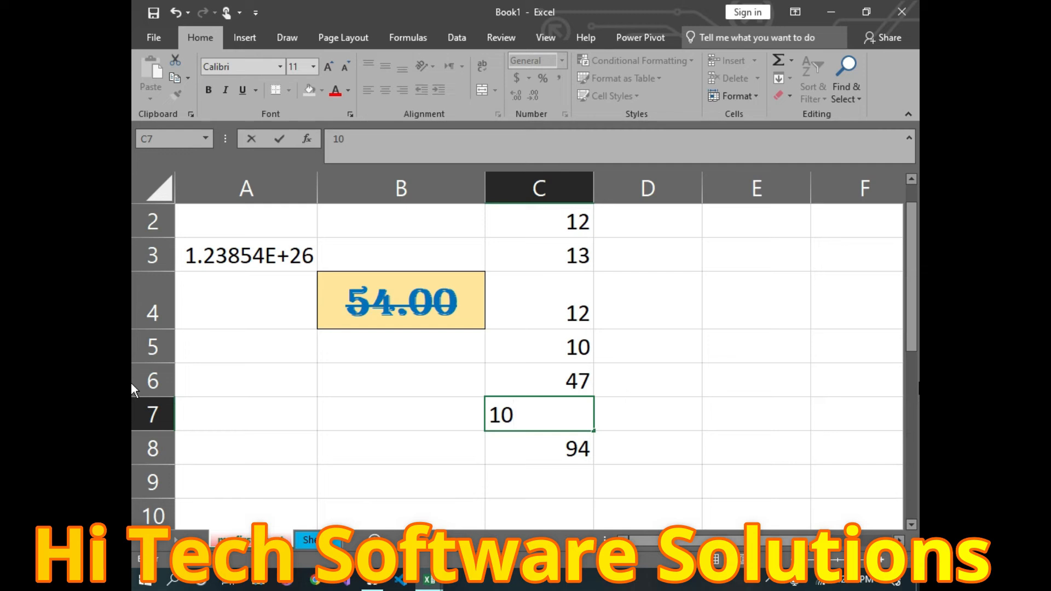
{"action": "left_click", "coordinate": [676, 452]}
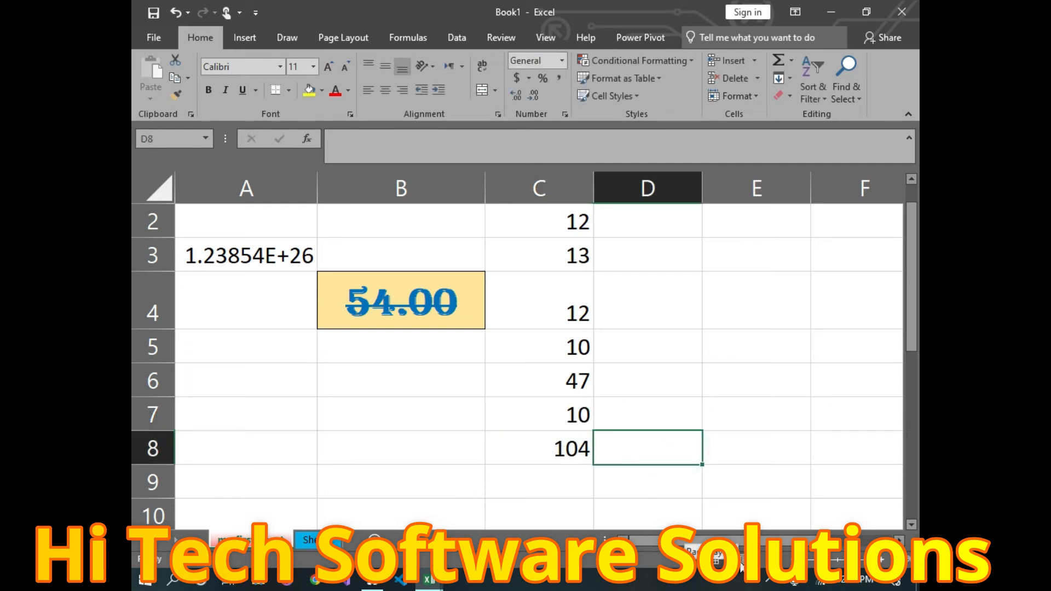
Step: Change C3 from 13 to 14 so the totals read 48 and 106
{"action": "double_click", "coordinate": [577, 259]}
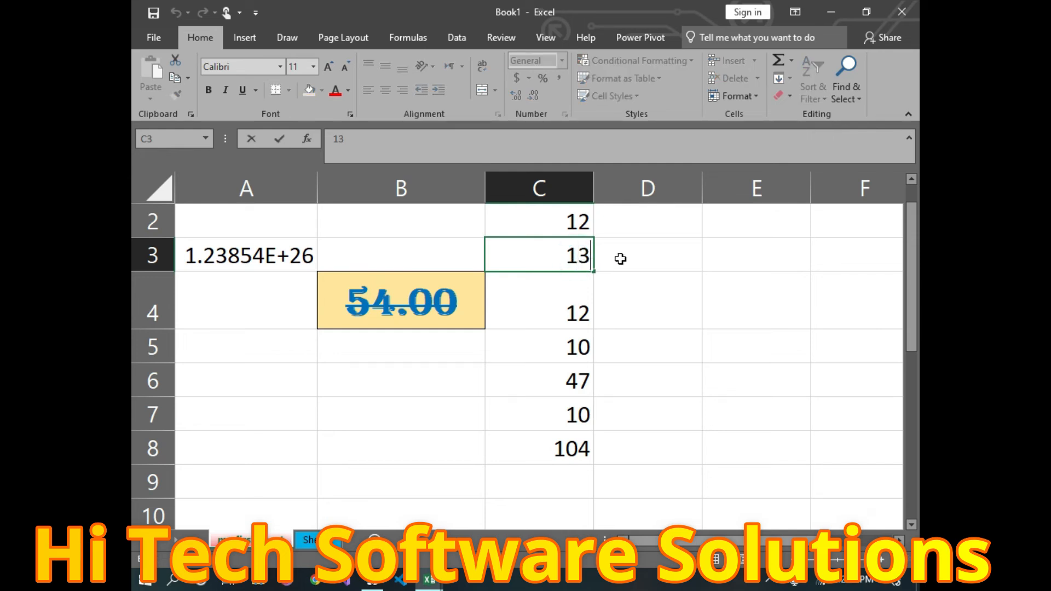
{"action": "key", "text": "BackSpace"}
{"action": "type", "text": "4"}
{"action": "left_click", "coordinate": [705, 356]}
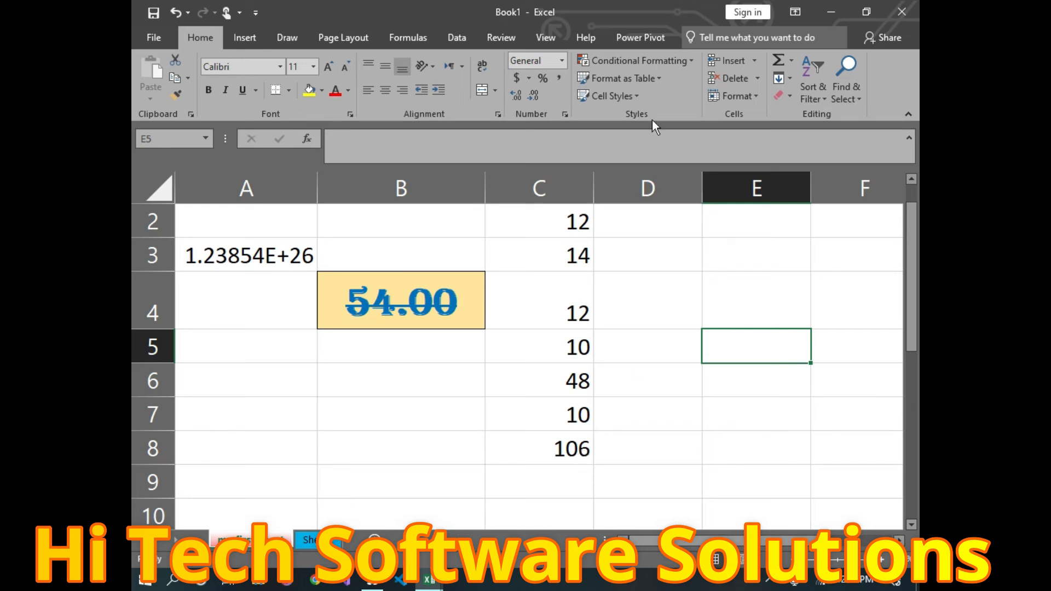
Step: Edit D8 and drop down the AutoSum list showing Sum, Average, Count Numbers, Max and Min
{"action": "double_click", "coordinate": [651, 435]}
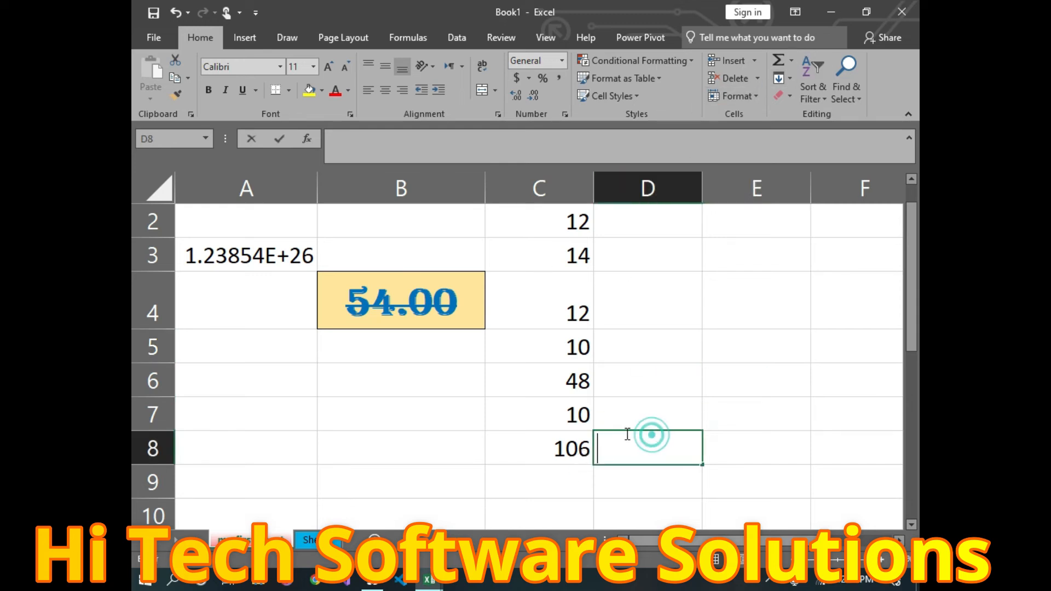
{"action": "left_click", "coordinate": [791, 60]}
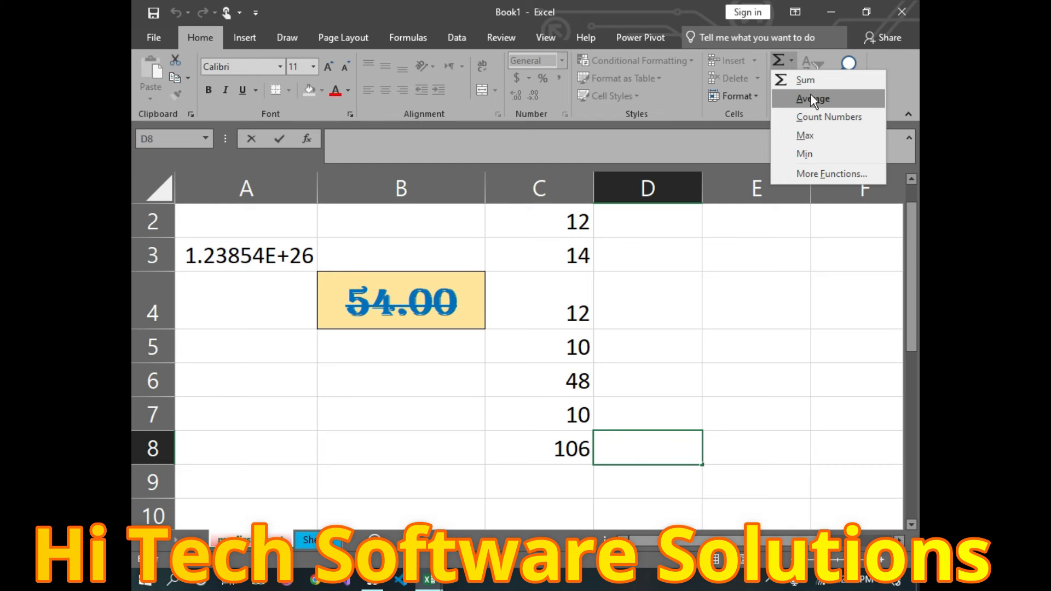
{"action": "scroll", "coordinate": [562, 257], "scroll_direction": "up", "scroll_amount": 1}
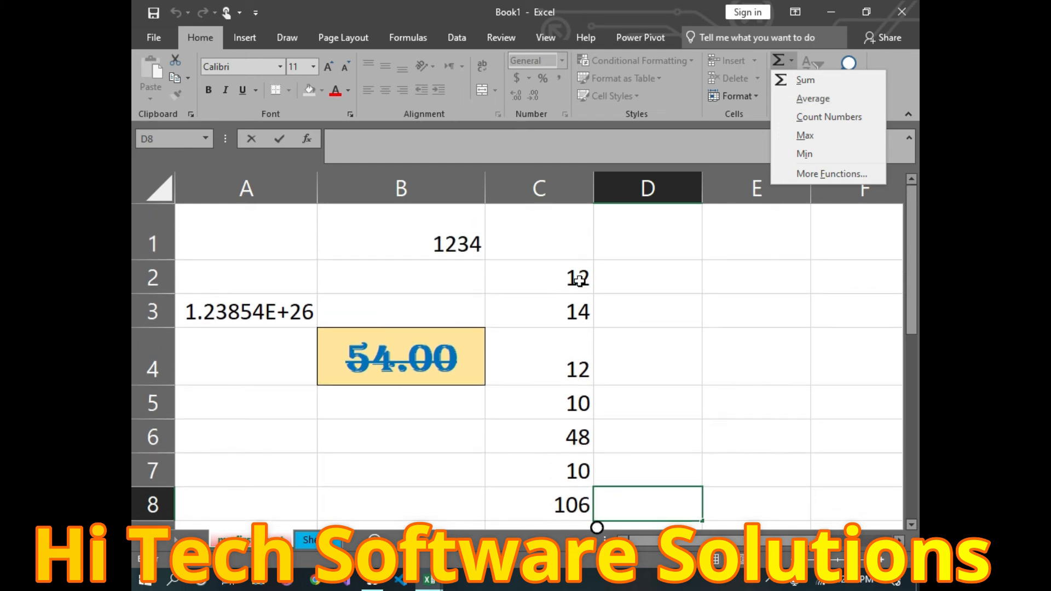
Step: Enter 10, 15 and 20 into cells D1, D2 and D3
{"action": "left_click", "coordinate": [661, 235]}
{"action": "type", "text": "10"}
{"action": "left_click", "coordinate": [600, 281]}
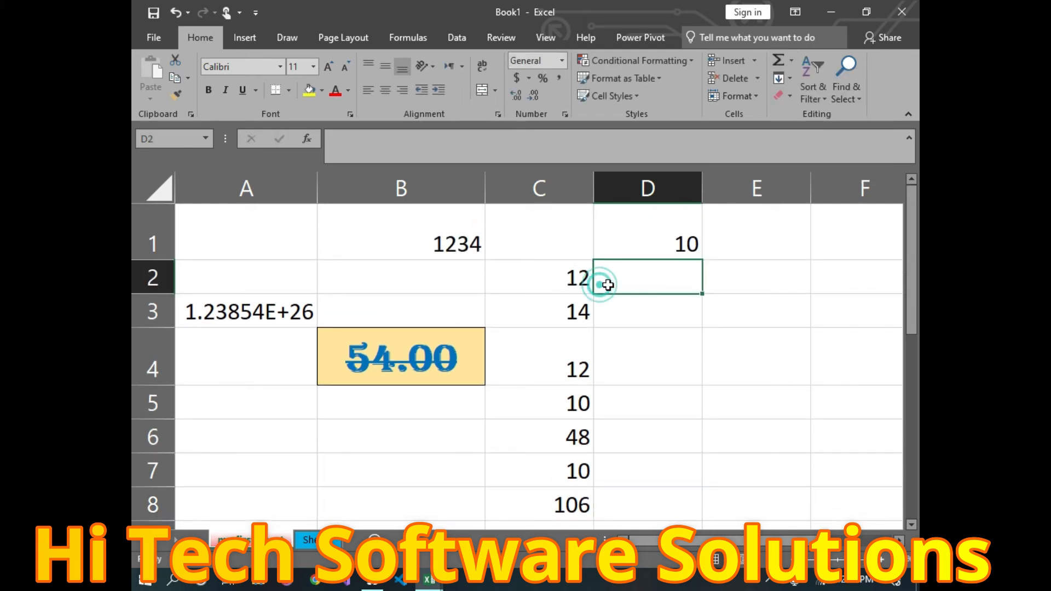
{"action": "type", "text": "15"}
{"action": "left_click", "coordinate": [611, 301]}
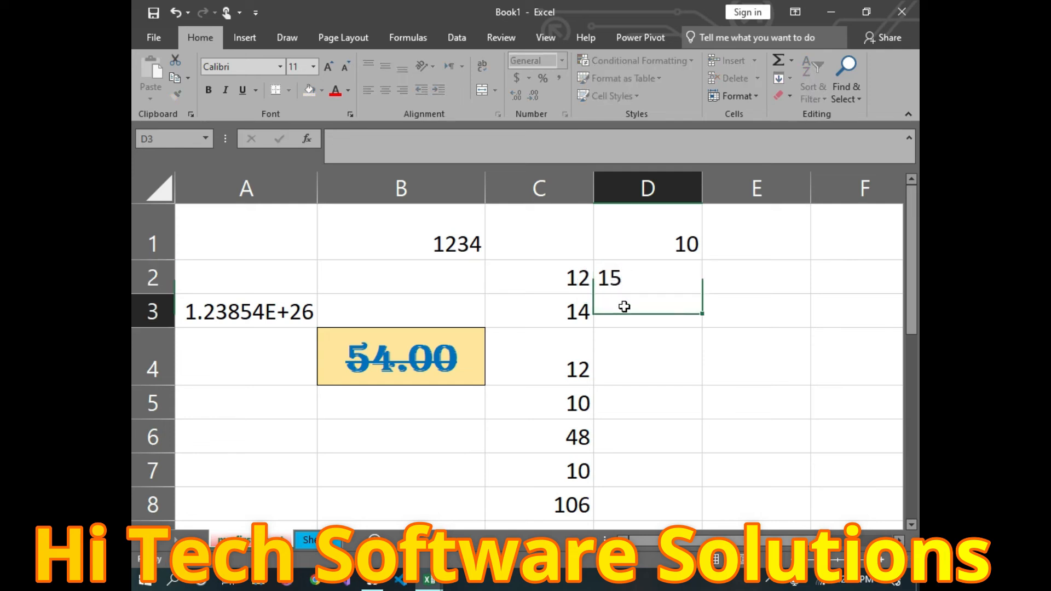
{"action": "type", "text": "20"}
{"action": "left_click", "coordinate": [672, 364]}
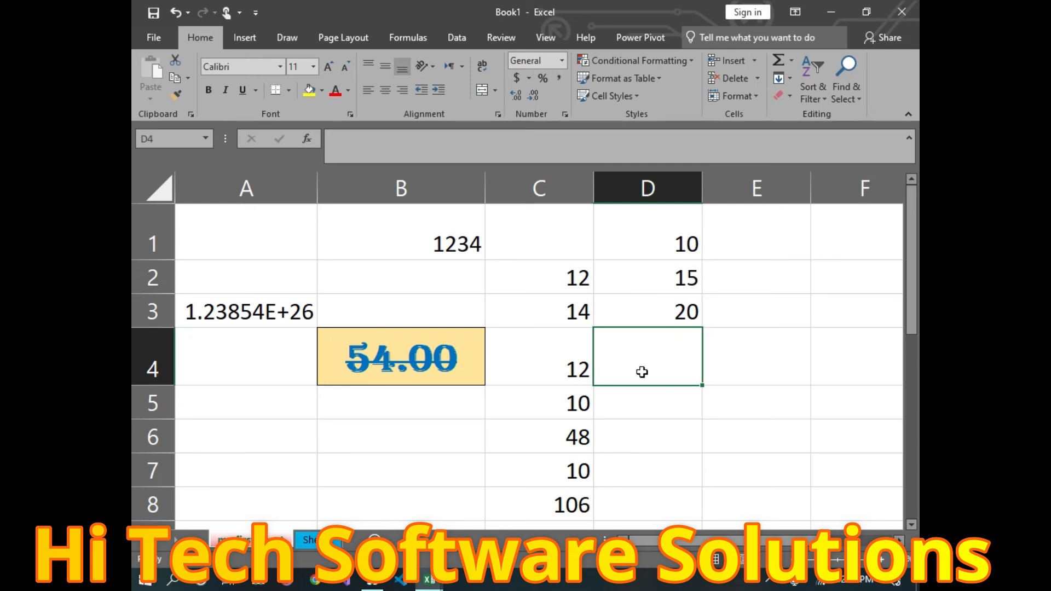
Step: Insert an AutoSum Average in C10 giving =AVERAGE(C2:C9), which returns 30.28571
{"action": "scroll", "coordinate": [641, 372], "scroll_direction": "down", "scroll_amount": 1}
{"action": "left_click_drag", "start_coordinate": [540, 458], "coordinate": [535, 450]}
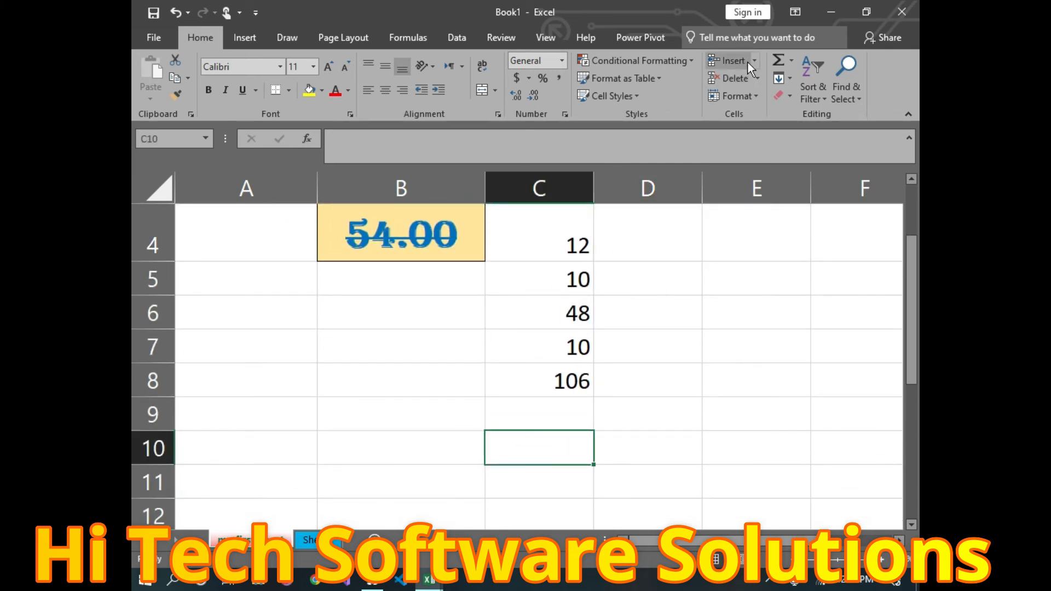
{"action": "left_click", "coordinate": [792, 62]}
{"action": "left_click", "coordinate": [813, 99]}
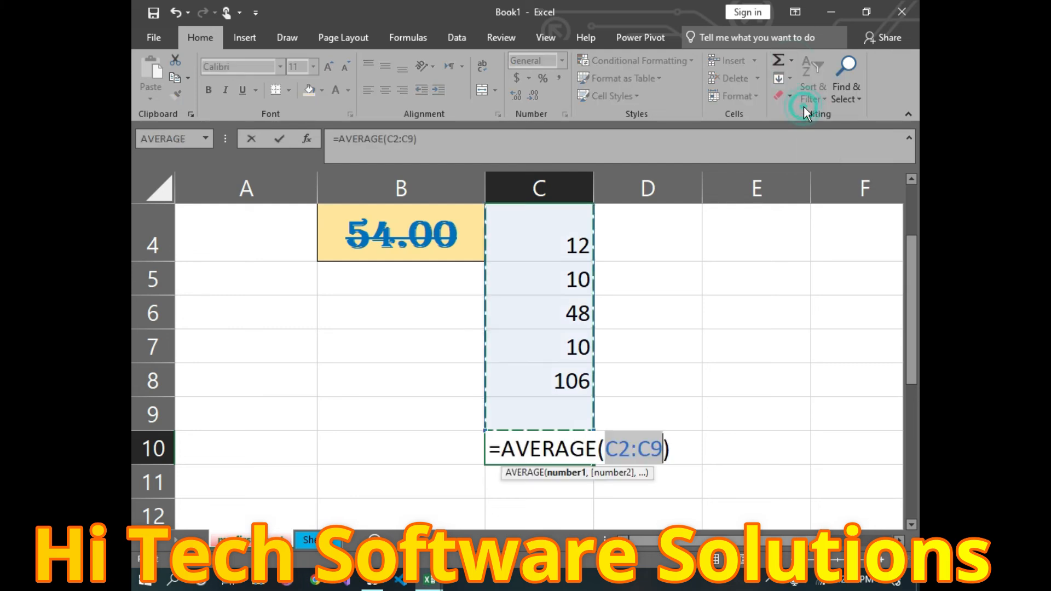
{"action": "scroll", "coordinate": [603, 344], "scroll_direction": "up", "scroll_amount": 1}
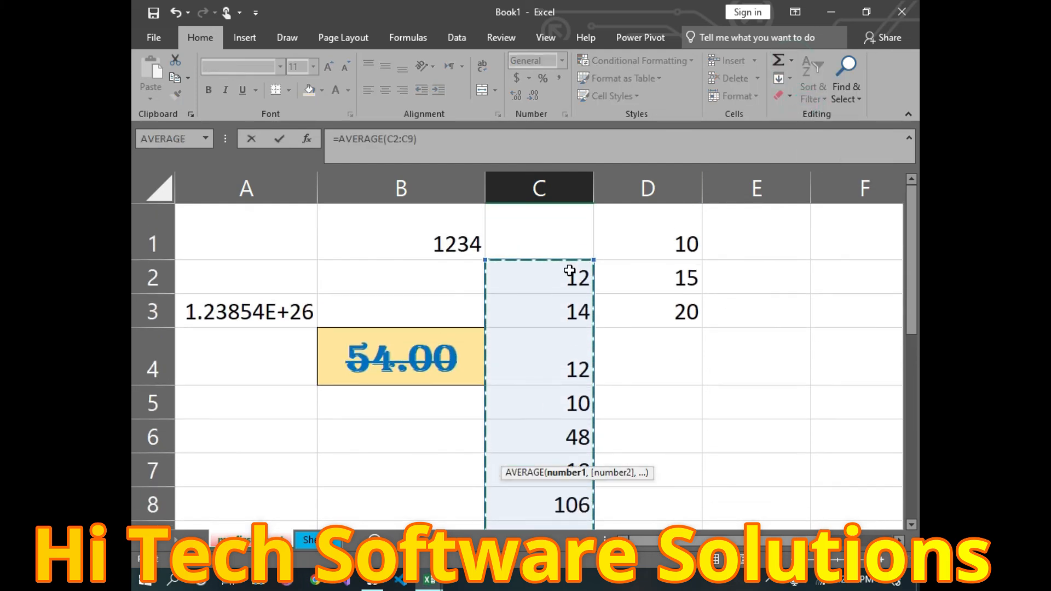
{"action": "scroll", "coordinate": [602, 465], "scroll_direction": "down", "scroll_amount": 1}
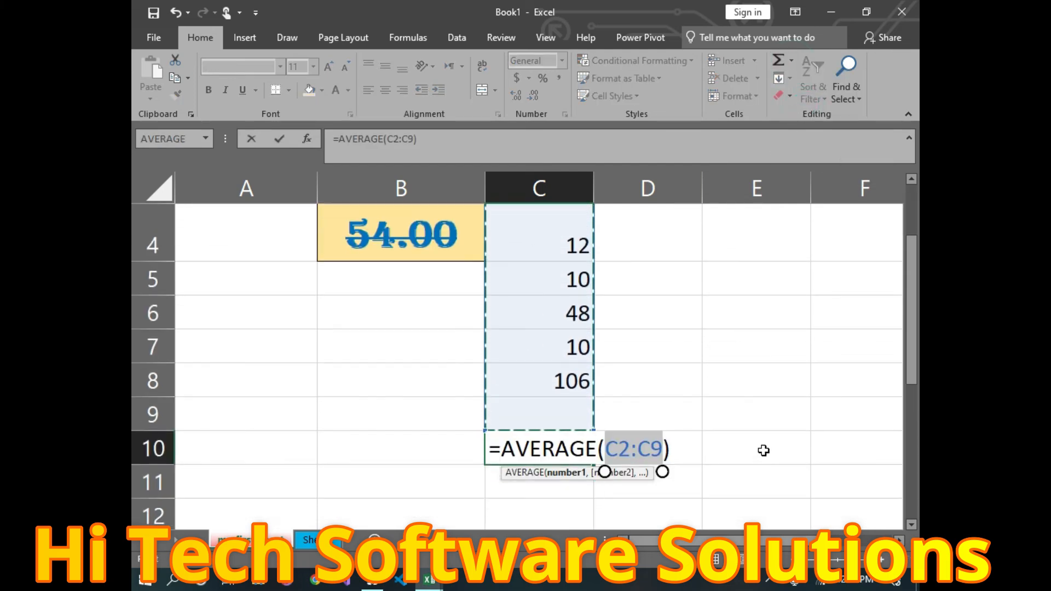
{"action": "key", "text": "Return"}
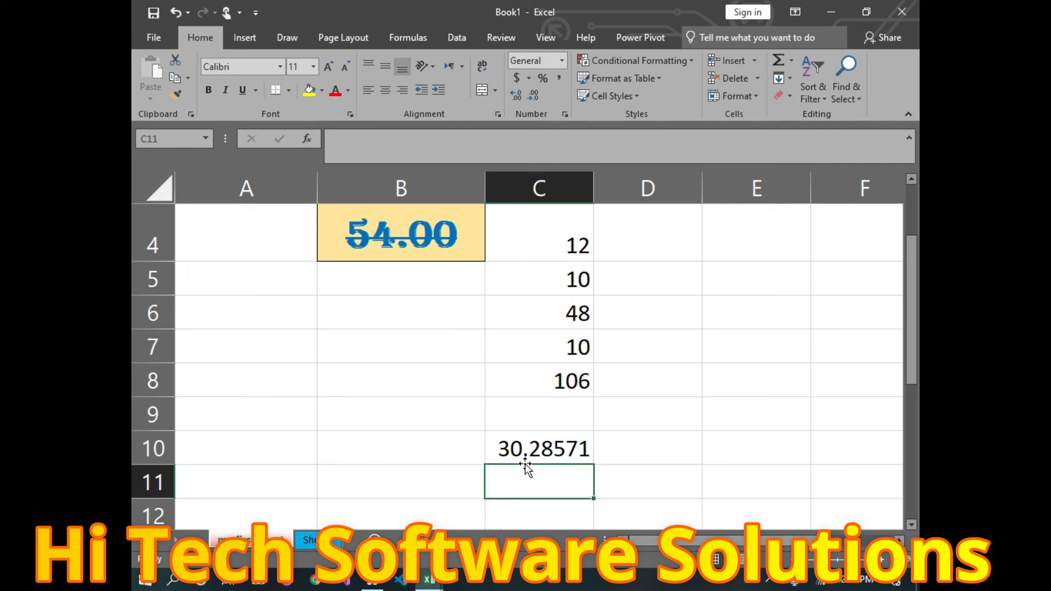
{"action": "scroll", "coordinate": [525, 454], "scroll_direction": "up", "scroll_amount": 1}
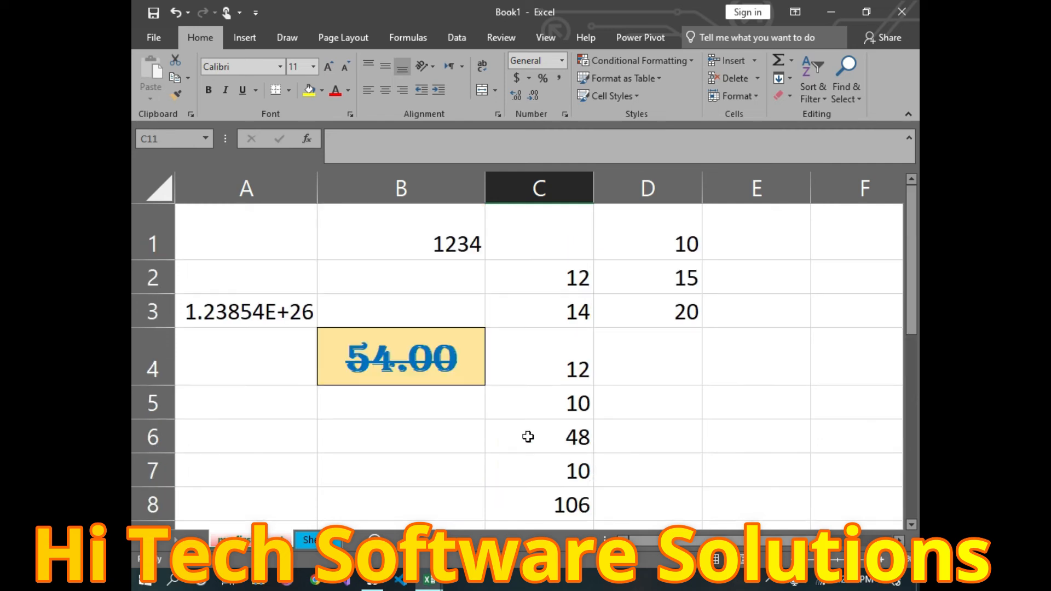
Step: Put =AVERAGE(D1:D3) in D4 using AutoSum Average over D1 to D3
{"action": "left_click", "coordinate": [643, 358]}
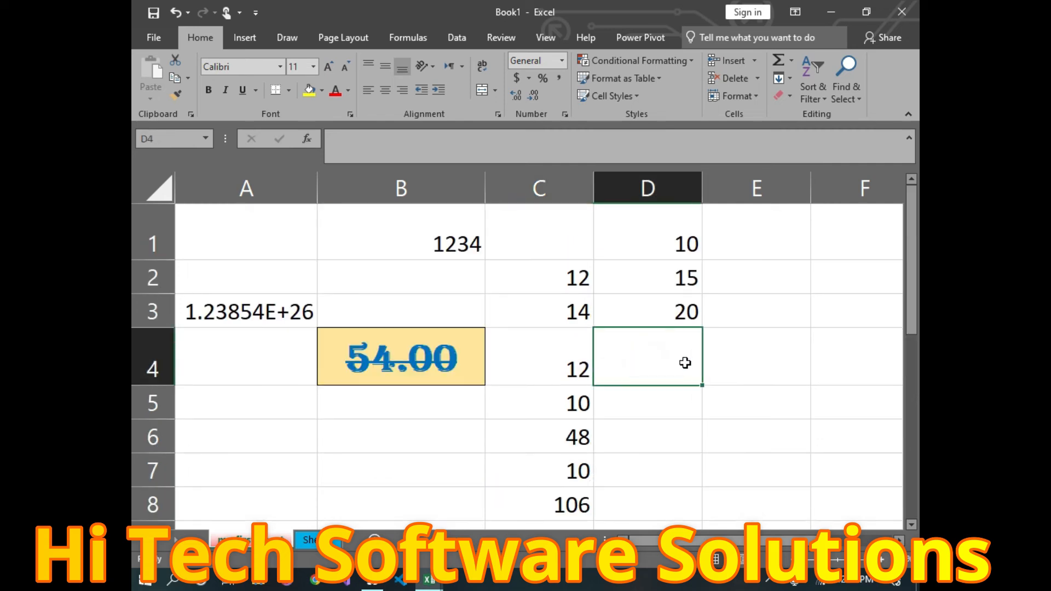
{"action": "left_click", "coordinate": [789, 58]}
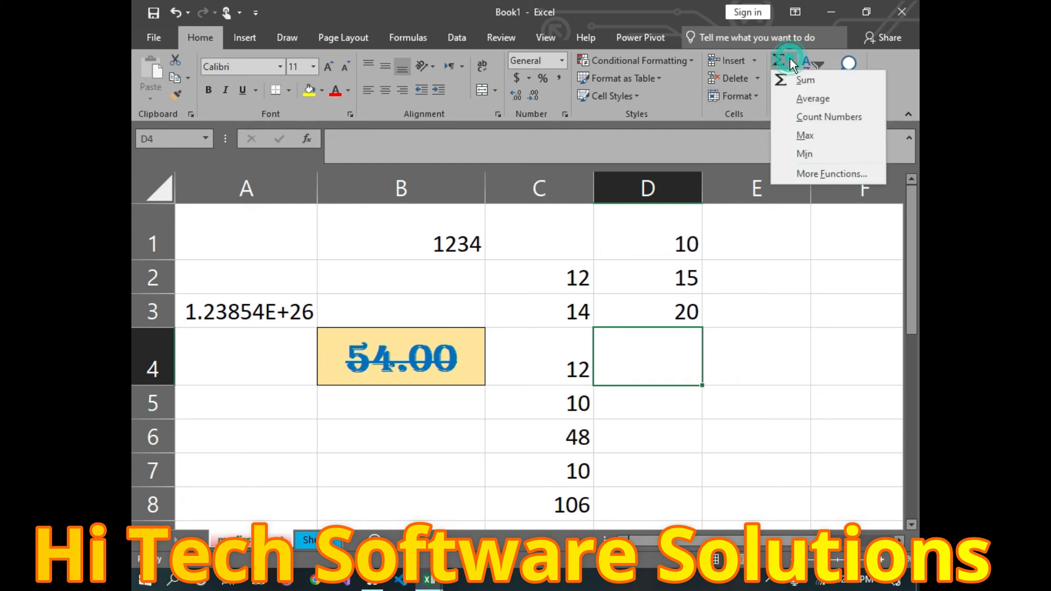
{"action": "left_click", "coordinate": [830, 94]}
{"action": "left_click", "coordinate": [836, 87]}
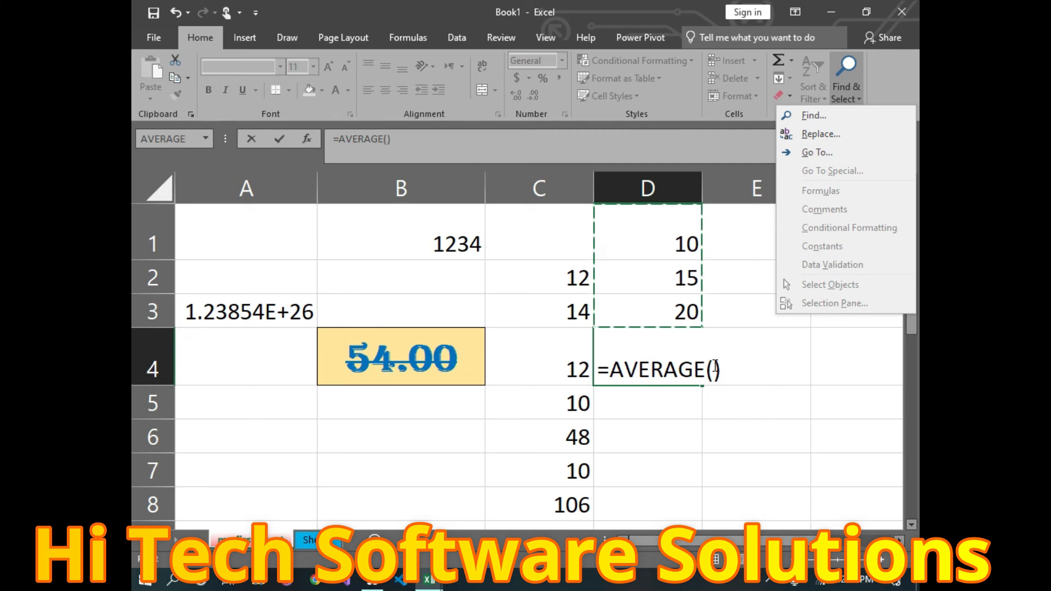
{"action": "left_click", "coordinate": [713, 365]}
{"action": "left_click_drag", "start_coordinate": [638, 228], "coordinate": [651, 299]}
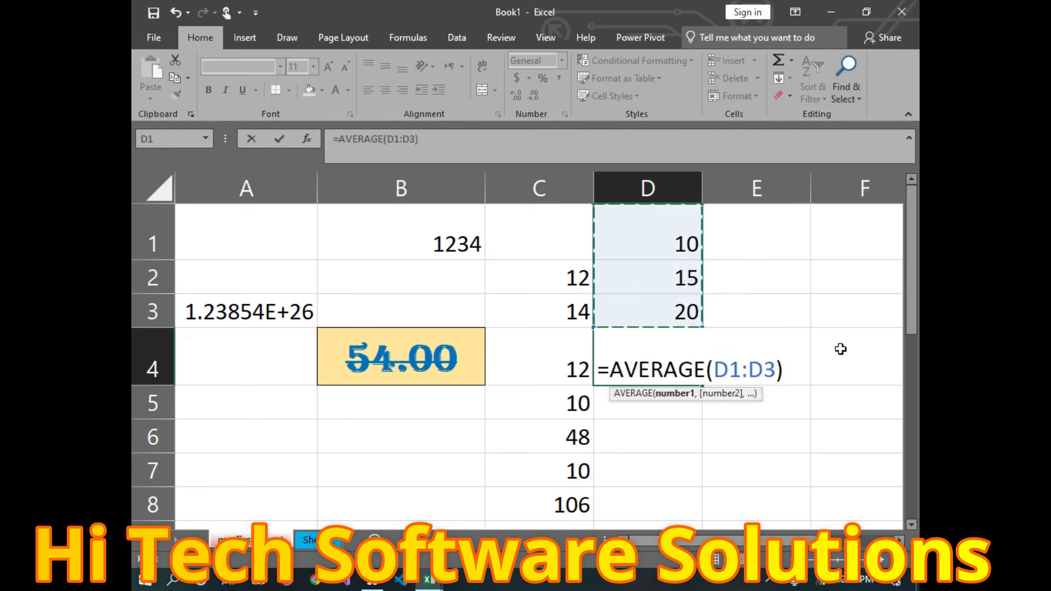
{"action": "key", "text": "Return"}
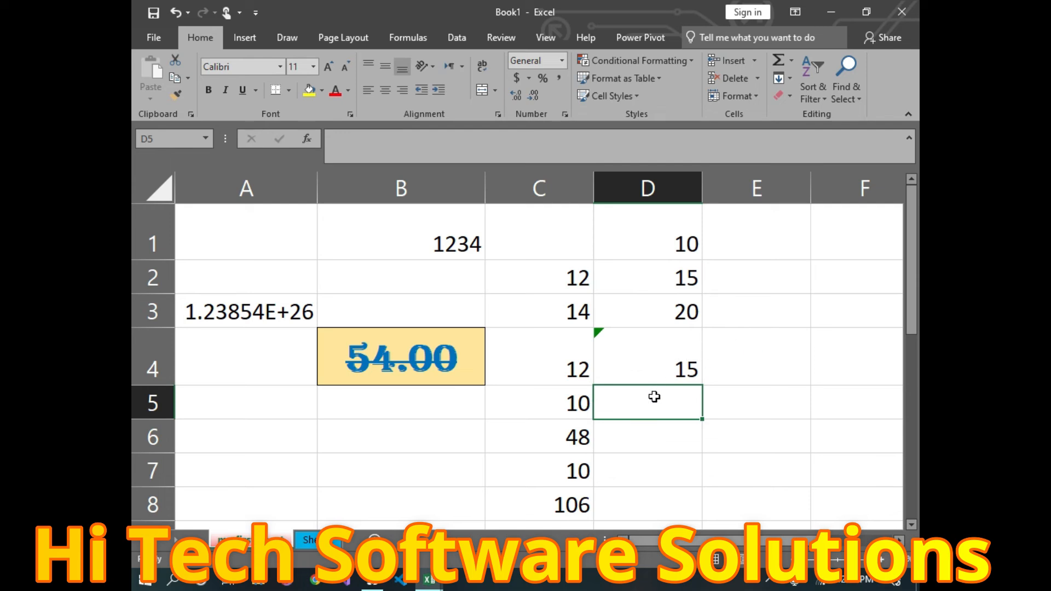
Step: Dismiss the AutoSum list and select C1:C10 down column C
{"action": "left_click", "coordinate": [791, 62]}
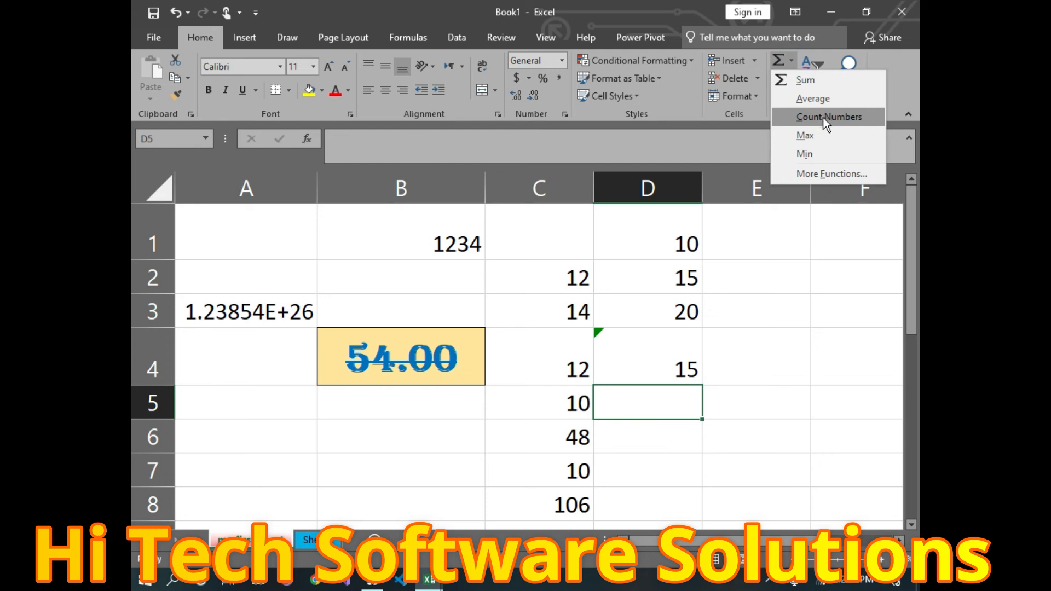
{"action": "left_click", "coordinate": [534, 225]}
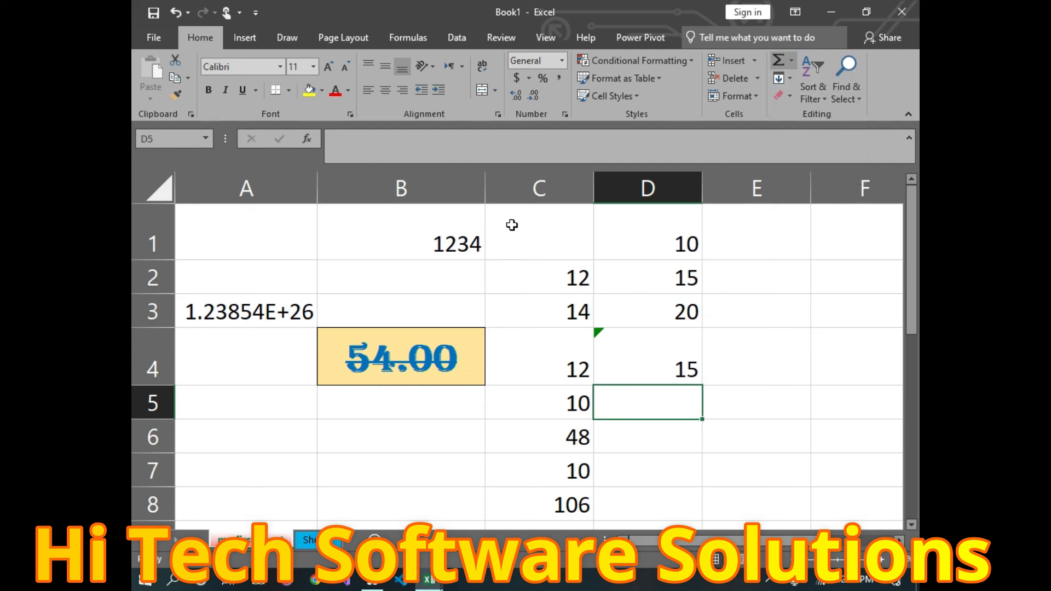
{"action": "left_click_drag", "start_coordinate": [533, 224], "coordinate": [552, 450]}
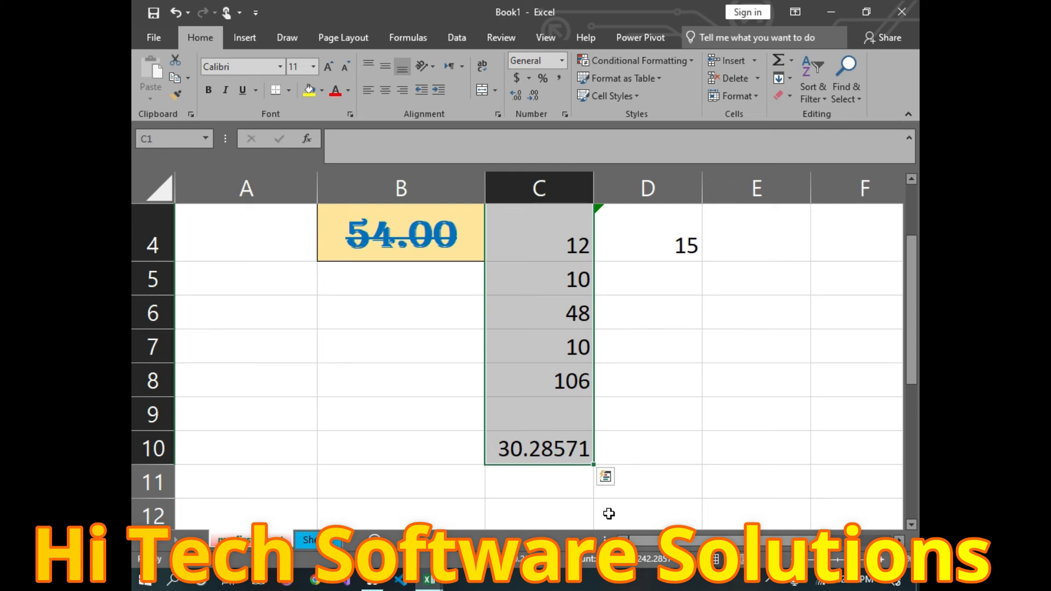
{"action": "scroll", "coordinate": [571, 459], "scroll_direction": "up", "scroll_amount": 1}
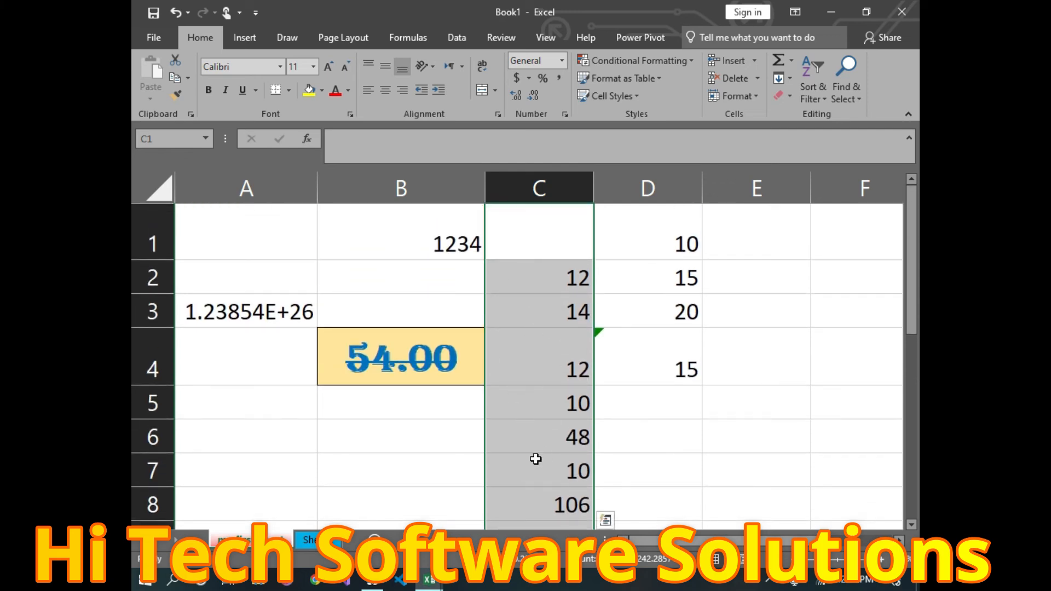
{"action": "scroll", "coordinate": [596, 477], "scroll_direction": "down", "scroll_amount": 2}
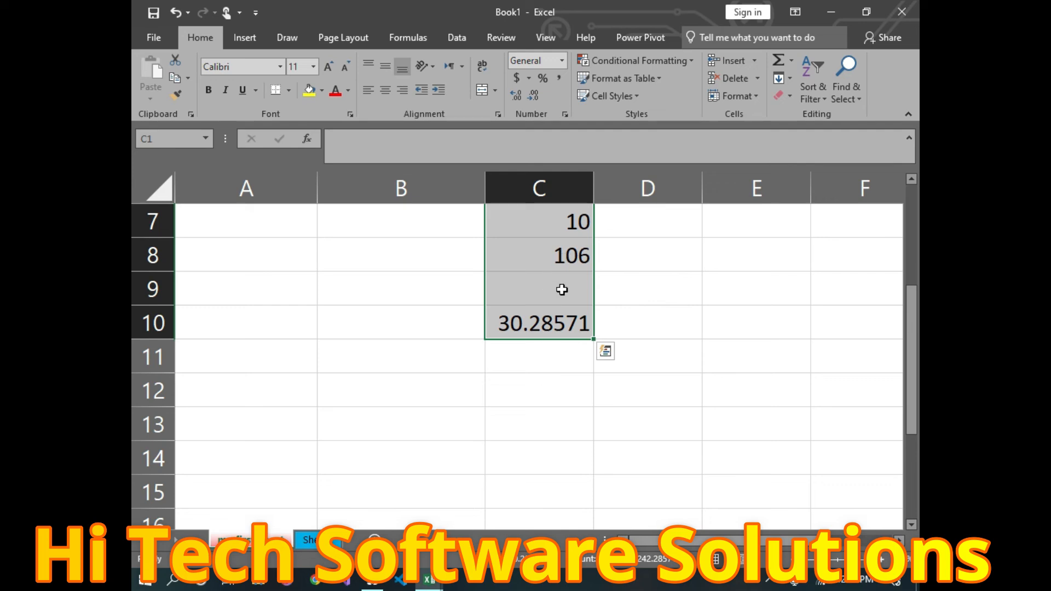
Step: Insert a Count Numbers formula in C12 over C1:C10, giving 8
{"action": "left_click", "coordinate": [546, 393]}
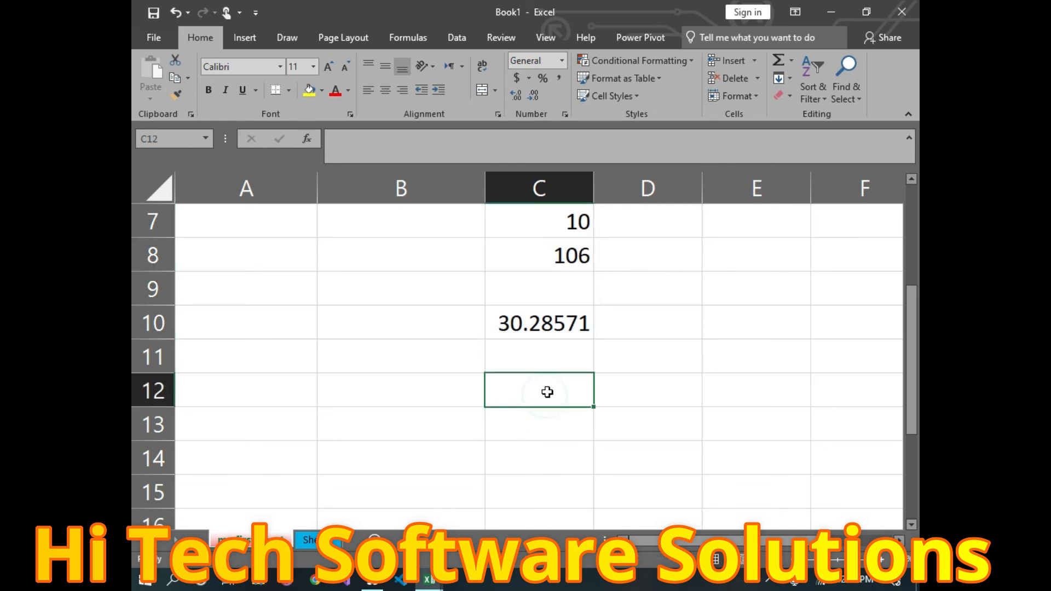
{"action": "left_click", "coordinate": [791, 61]}
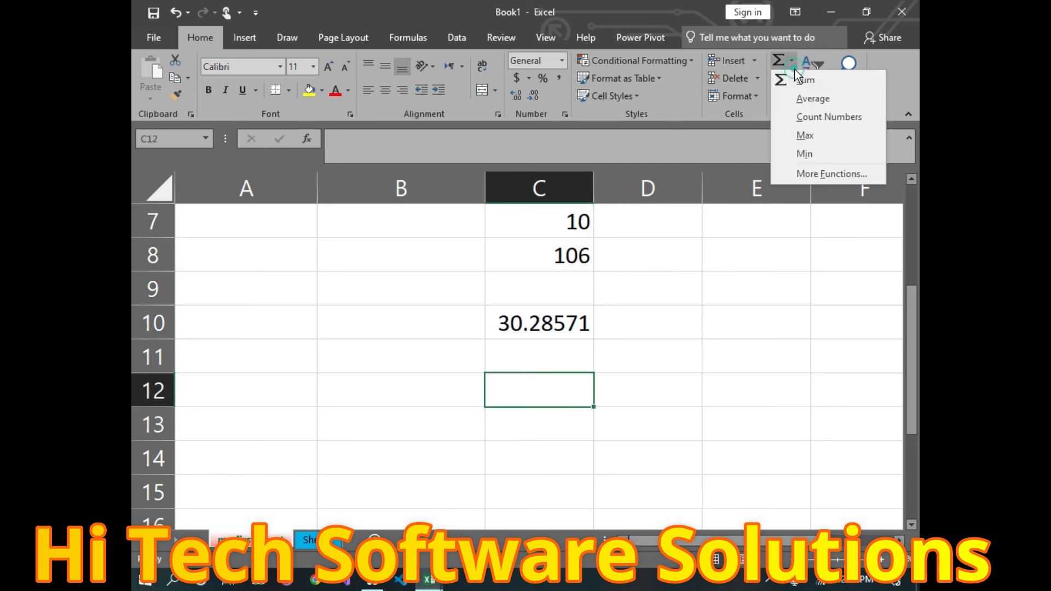
{"action": "left_click", "coordinate": [822, 115]}
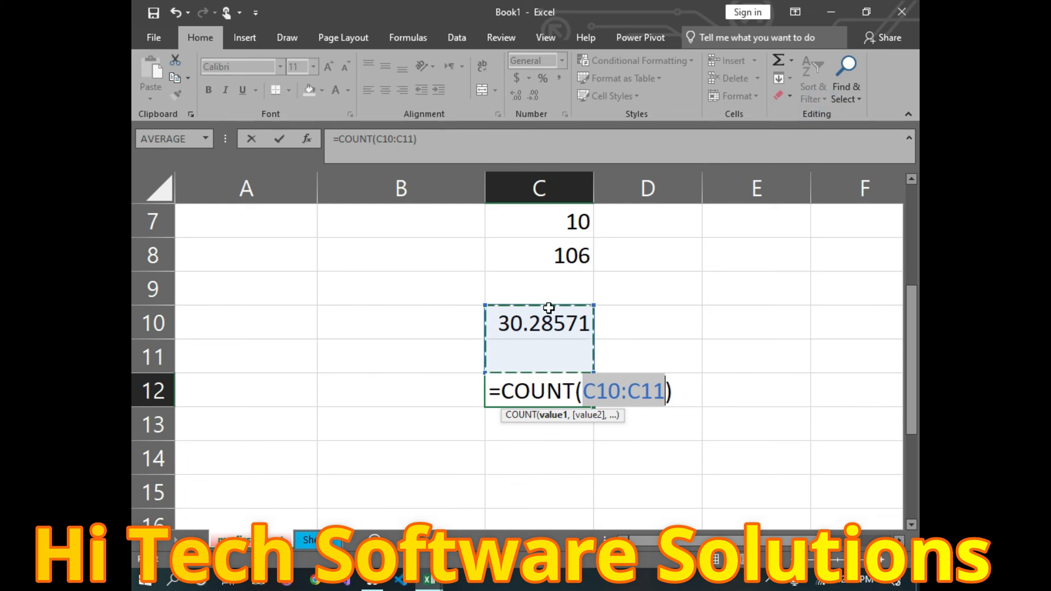
{"action": "scroll", "coordinate": [548, 307], "scroll_direction": "up", "scroll_amount": 2}
{"action": "left_click_drag", "start_coordinate": [522, 231], "coordinate": [514, 488]}
{"action": "left_click", "coordinate": [510, 490]}
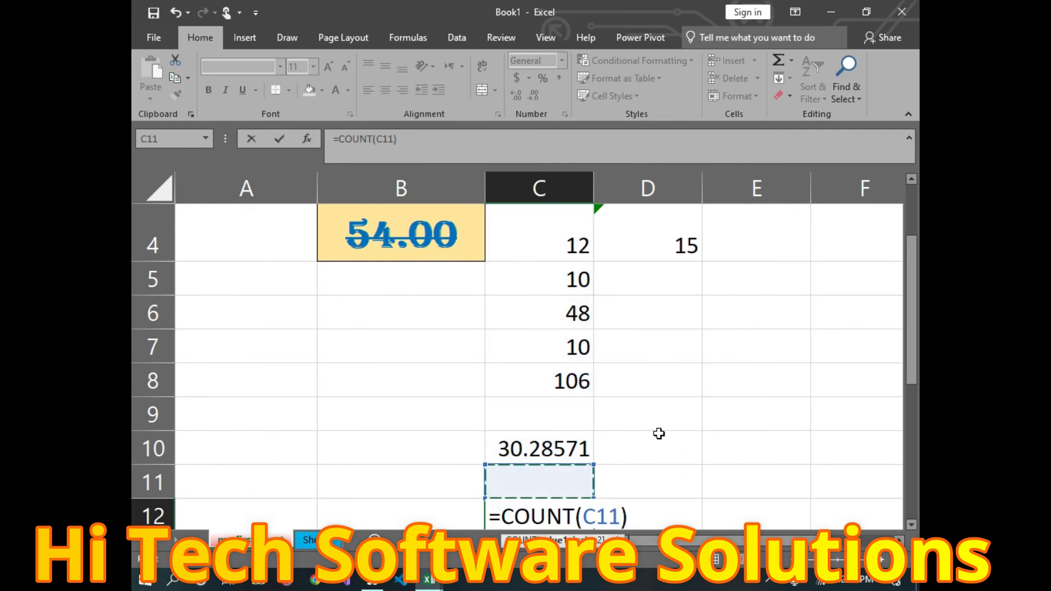
{"action": "scroll", "coordinate": [537, 256], "scroll_direction": "up", "scroll_amount": 1}
{"action": "left_click_drag", "start_coordinate": [517, 247], "coordinate": [507, 462]}
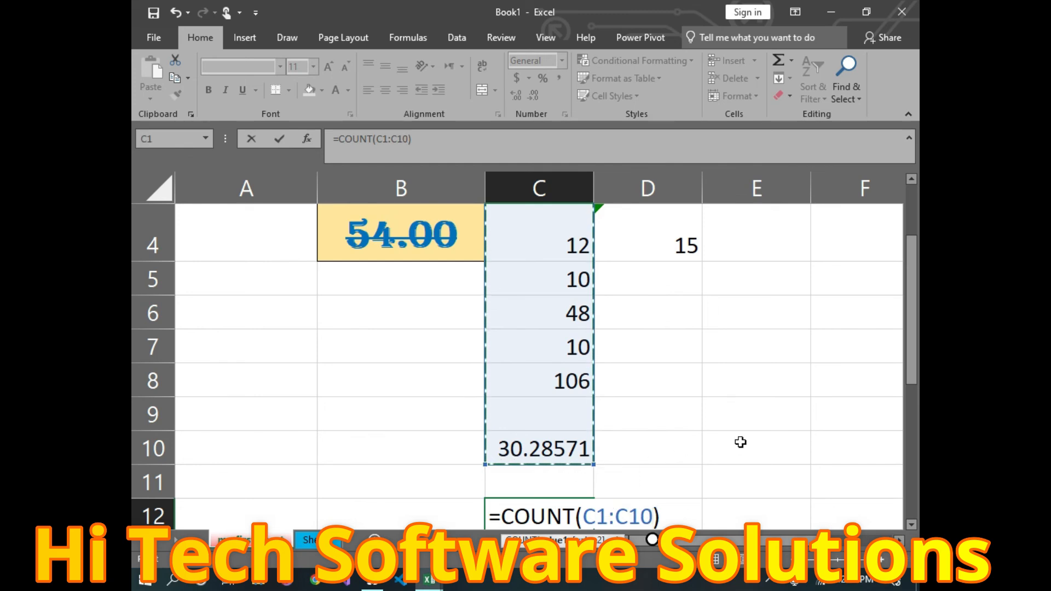
{"action": "key", "text": "Return"}
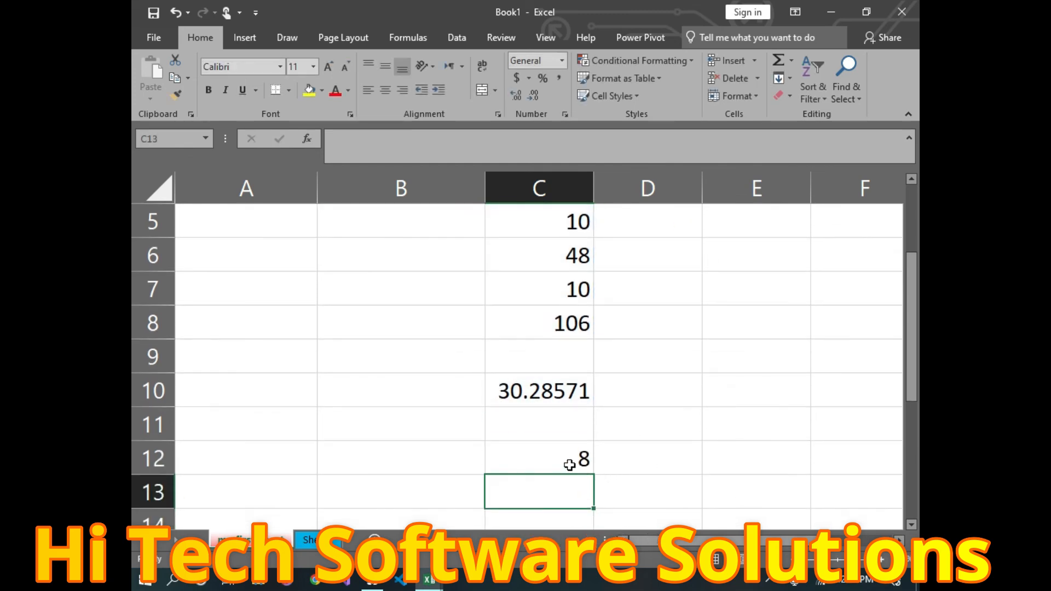
Step: Review the AVERAGE in C10, the SUM in C8 and the values up column C
{"action": "left_click", "coordinate": [526, 389]}
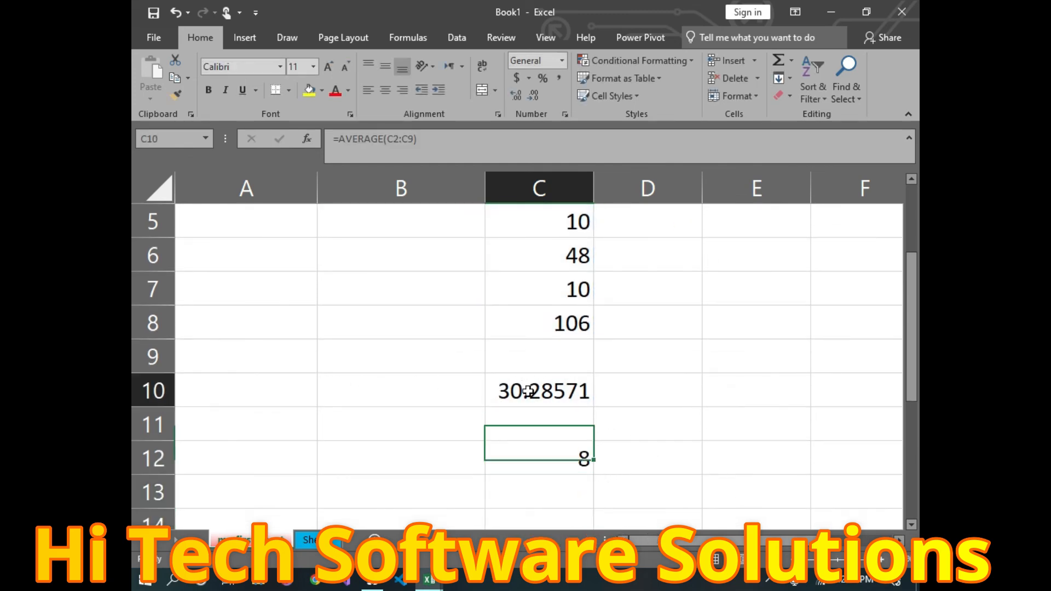
{"action": "left_click", "coordinate": [539, 323]}
{"action": "left_click", "coordinate": [541, 287]}
{"action": "left_click", "coordinate": [540, 254]}
{"action": "left_click", "coordinate": [539, 220]}
{"action": "scroll", "coordinate": [545, 226], "scroll_direction": "up", "scroll_amount": 2}
{"action": "left_click", "coordinate": [548, 350]}
{"action": "left_click", "coordinate": [542, 303]}
{"action": "left_click", "coordinate": [533, 282]}
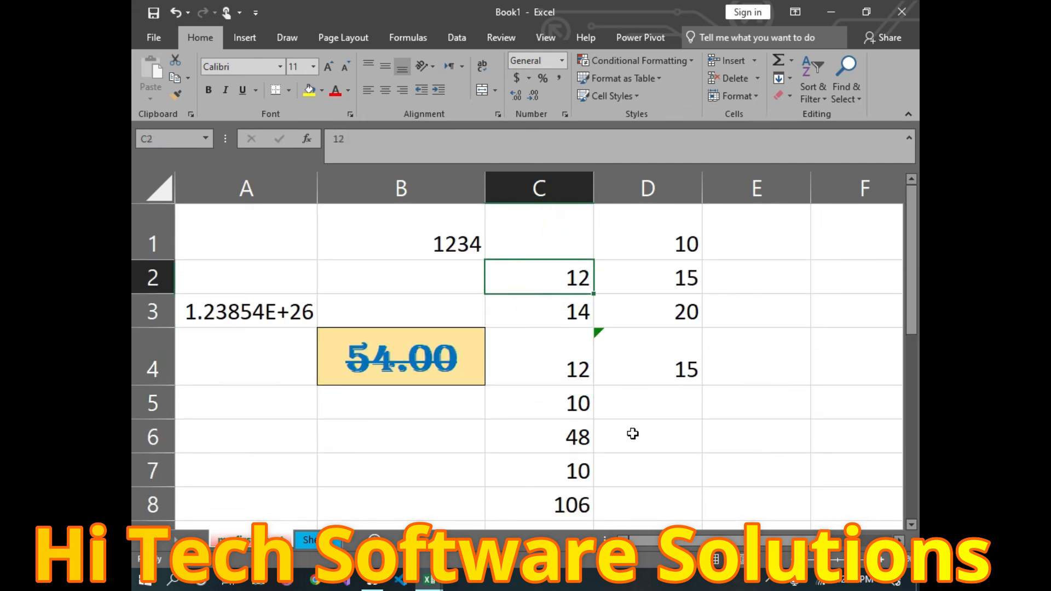
{"action": "scroll", "coordinate": [632, 434], "scroll_direction": "down", "scroll_amount": 1}
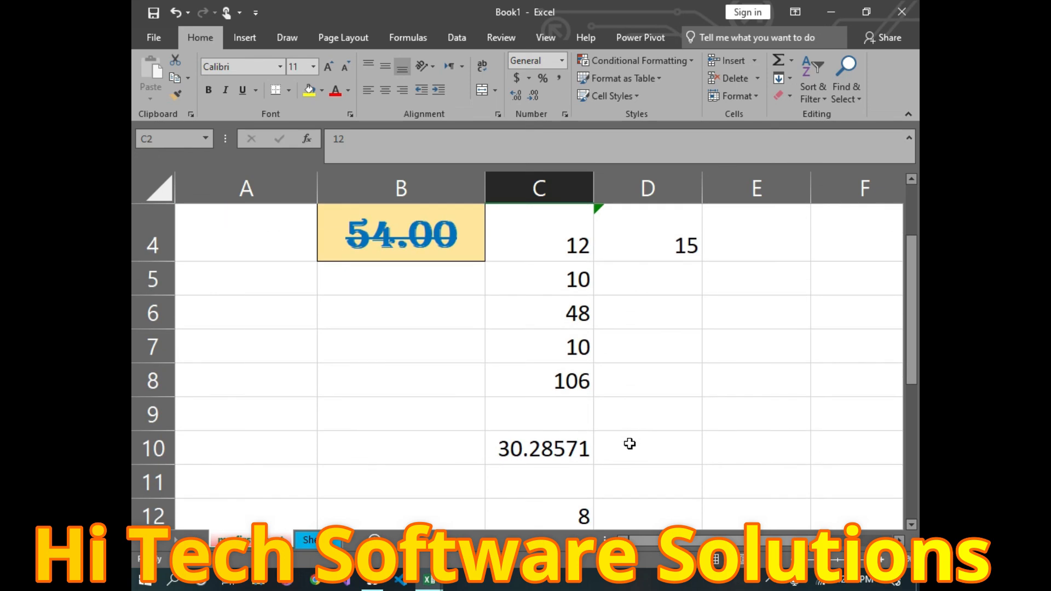
{"action": "scroll", "coordinate": [598, 431], "scroll_direction": "up", "scroll_amount": 1}
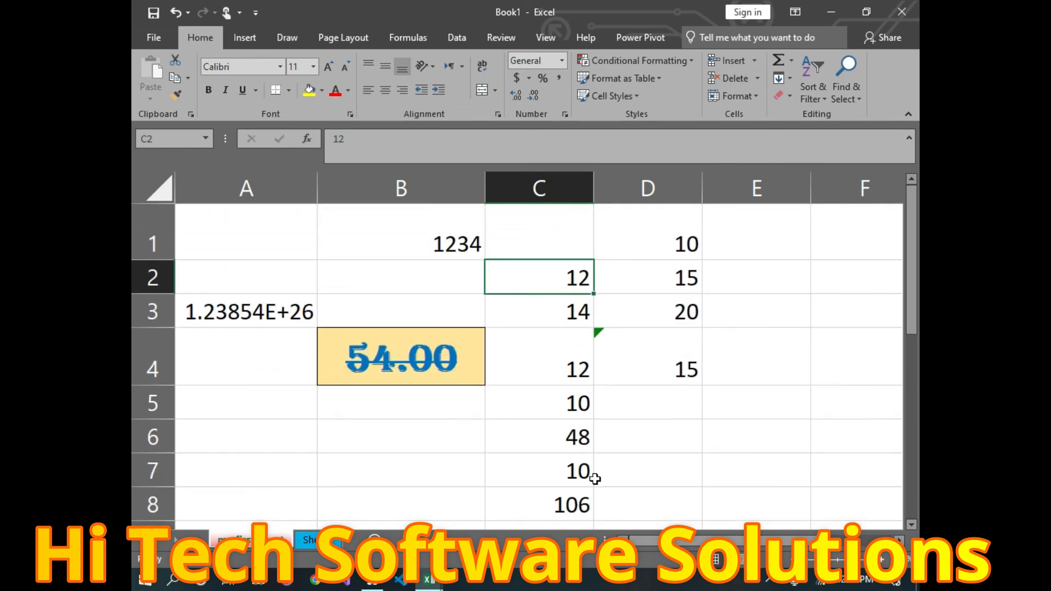
{"action": "scroll", "coordinate": [629, 465], "scroll_direction": "down", "scroll_amount": 1}
{"action": "scroll", "coordinate": [650, 493], "scroll_direction": "down", "scroll_amount": 1}
Step: Select D12 and pick a quick total from the AutoSum list
{"action": "left_click", "coordinate": [651, 393]}
{"action": "double_click", "coordinate": [650, 394]}
{"action": "left_click", "coordinate": [791, 60]}
{"action": "left_click", "coordinate": [803, 110]}
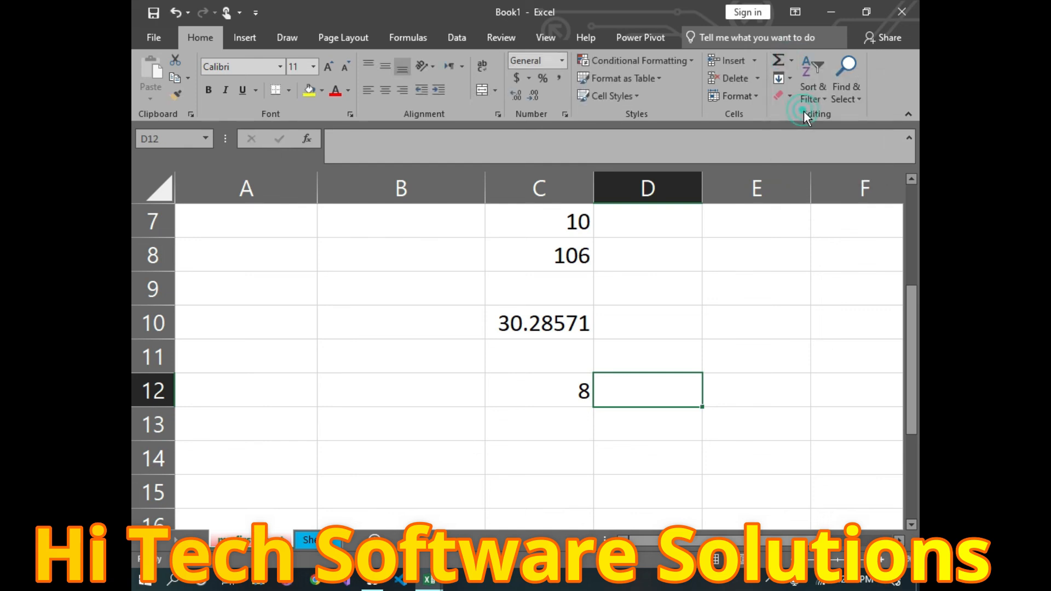
Step: Insert a Count Numbers formula in D12 over C1:D10, giving 12
{"action": "left_click", "coordinate": [790, 65]}
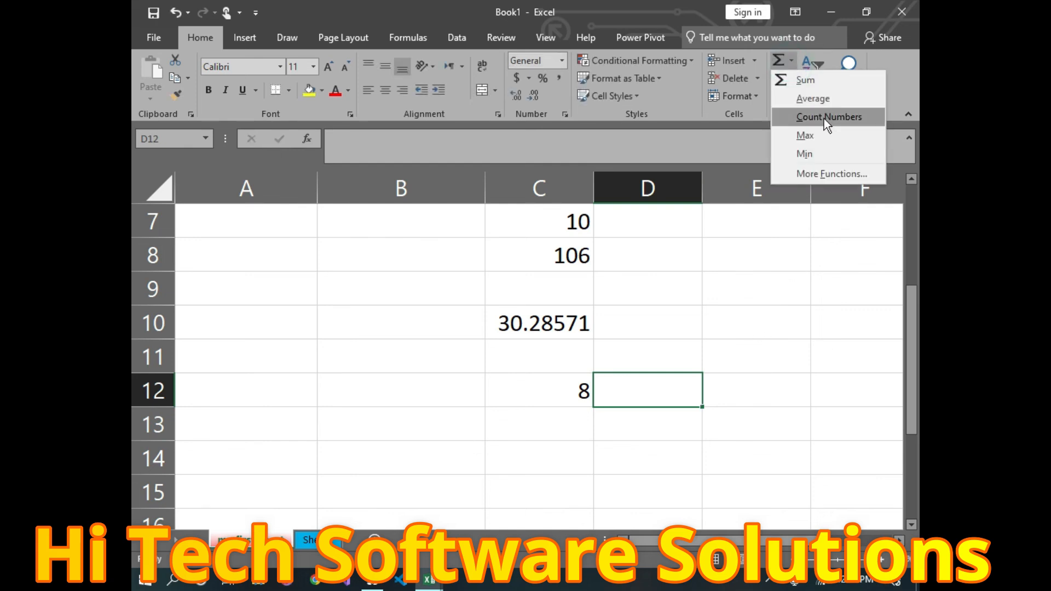
{"action": "left_click", "coordinate": [823, 118]}
{"action": "scroll", "coordinate": [645, 236], "scroll_direction": "up", "scroll_amount": 2}
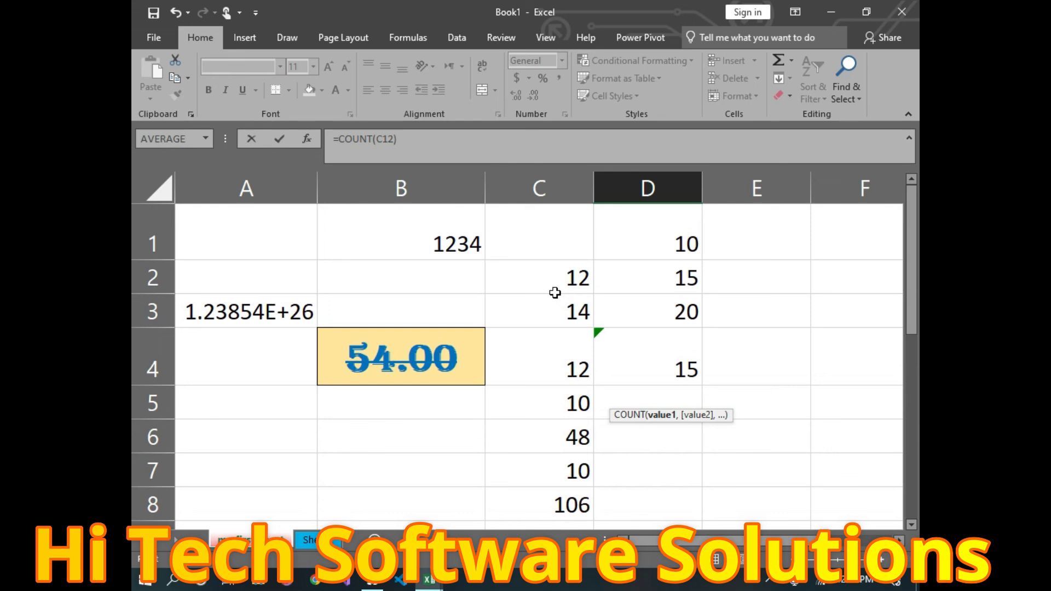
{"action": "left_click_drag", "start_coordinate": [517, 234], "coordinate": [672, 388]}
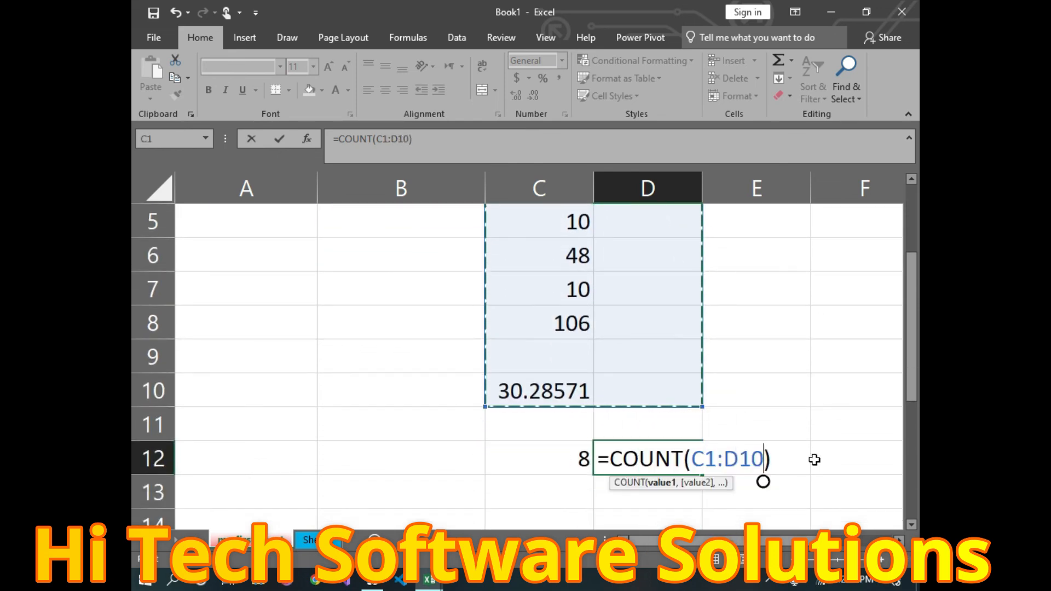
{"action": "key", "text": "Return"}
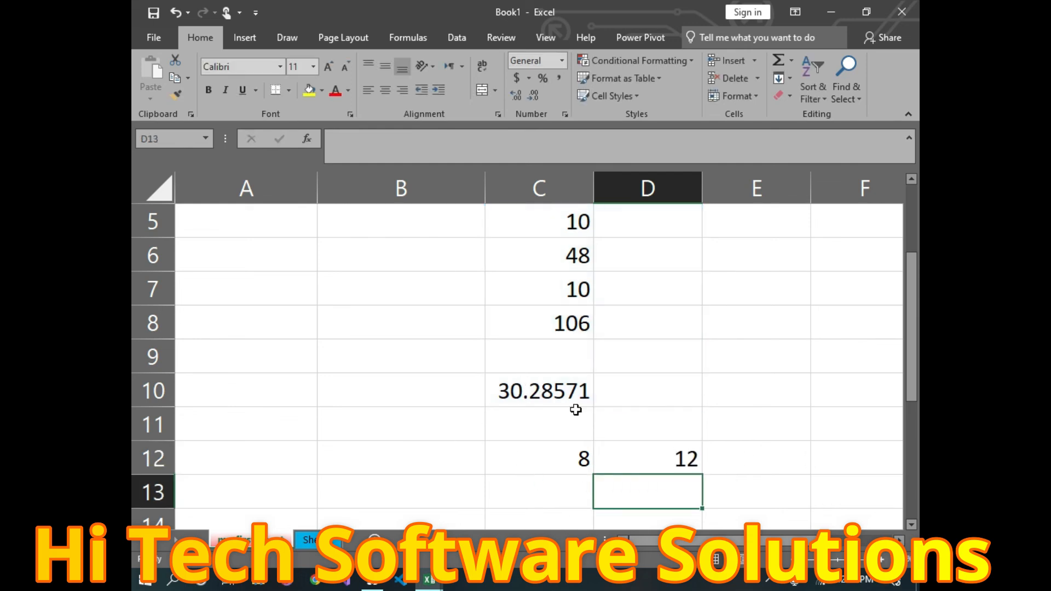
Step: Inspect the value in D1 and select cells down column A to A6
{"action": "scroll", "coordinate": [596, 402], "scroll_direction": "up", "scroll_amount": 2}
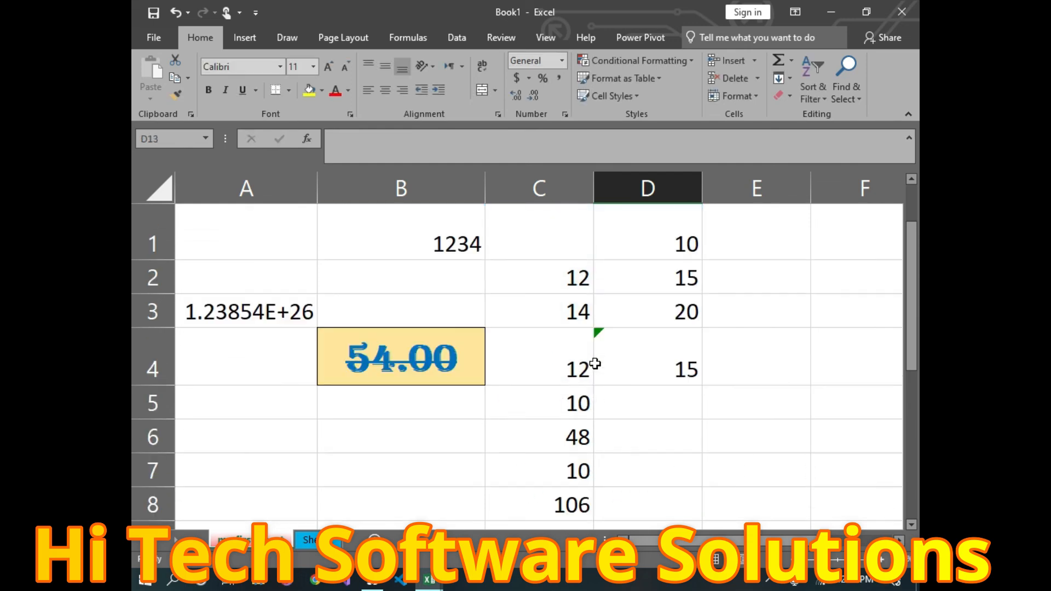
{"action": "left_click", "coordinate": [670, 257]}
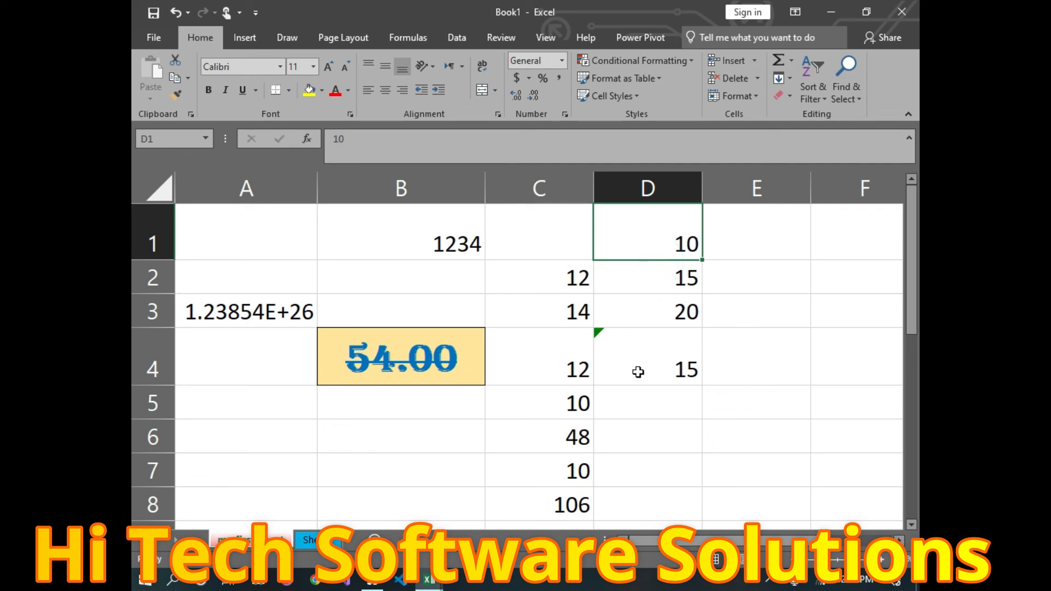
{"action": "left_click_drag", "start_coordinate": [212, 208], "coordinate": [181, 437]}
{"action": "left_click", "coordinate": [181, 444]}
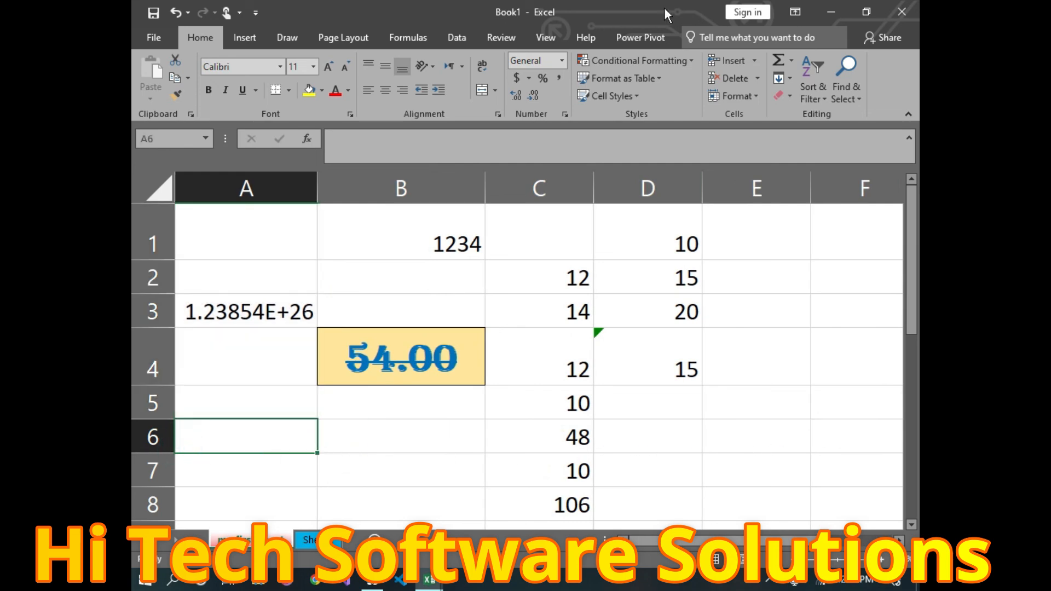
{"action": "scroll", "coordinate": [689, 444], "scroll_direction": "down", "scroll_amount": 3}
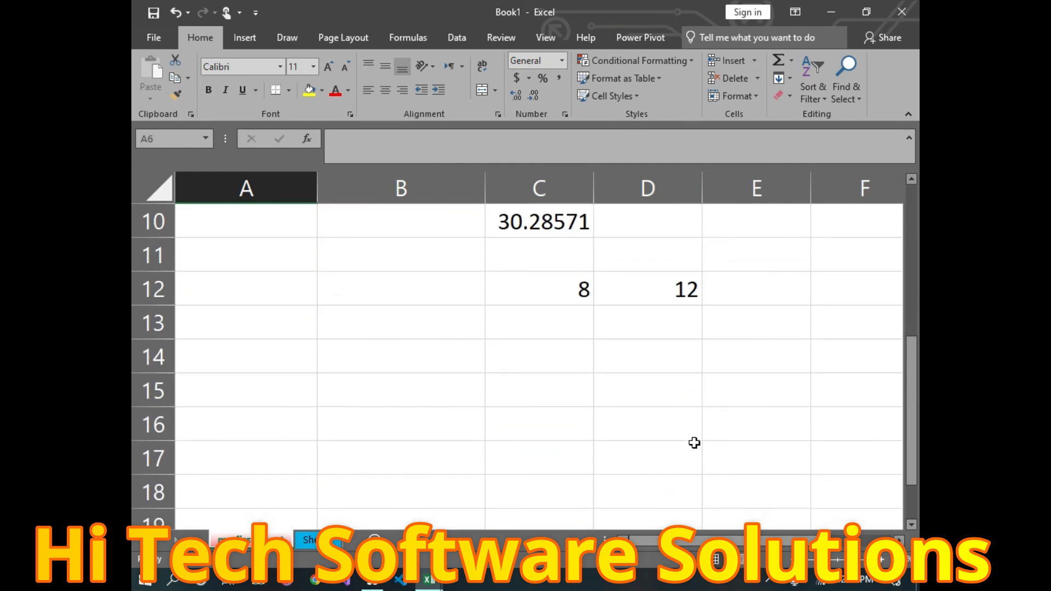
Step: Select D11 and highlight the column C values to view their sum
{"action": "left_click", "coordinate": [630, 261]}
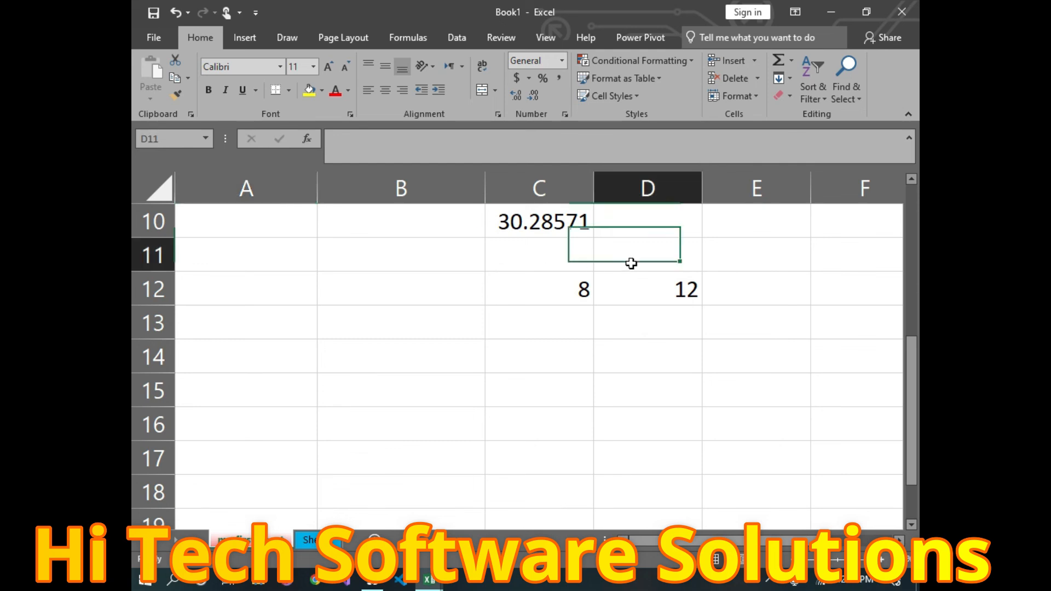
{"action": "left_click", "coordinate": [789, 58]}
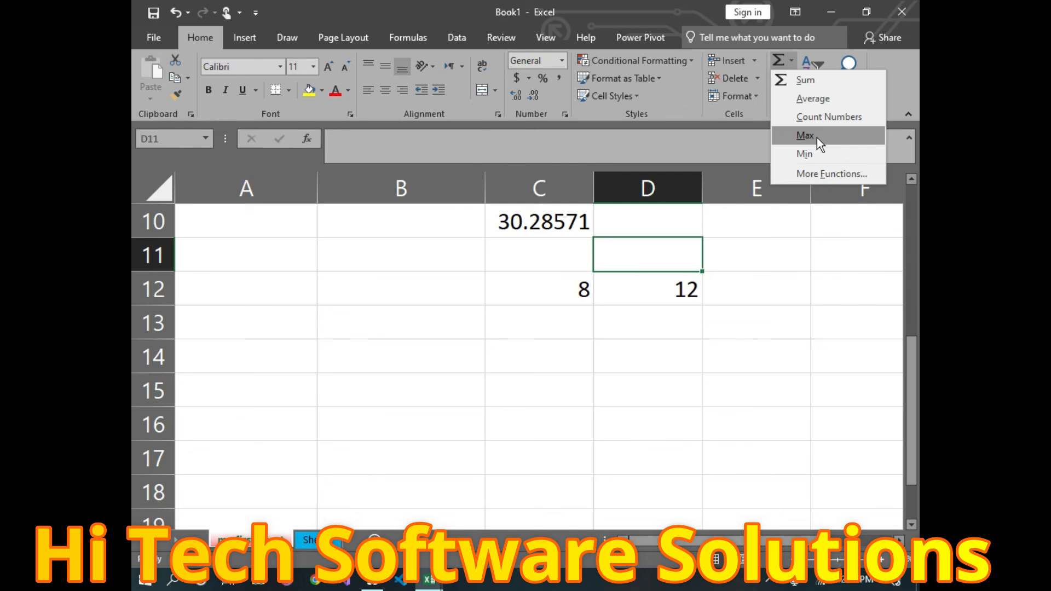
{"action": "scroll", "coordinate": [656, 263], "scroll_direction": "up", "scroll_amount": 3}
{"action": "left_click_drag", "start_coordinate": [523, 283], "coordinate": [527, 463]}
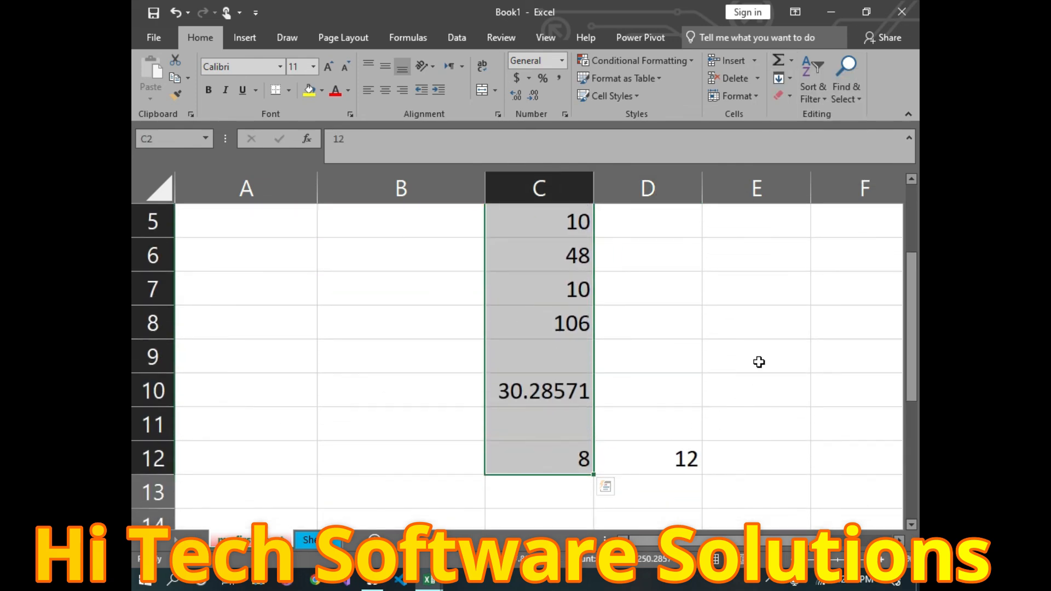
Step: Insert =MAX(C2:C8) in D9 using AutoSum Max
{"action": "left_click", "coordinate": [662, 344]}
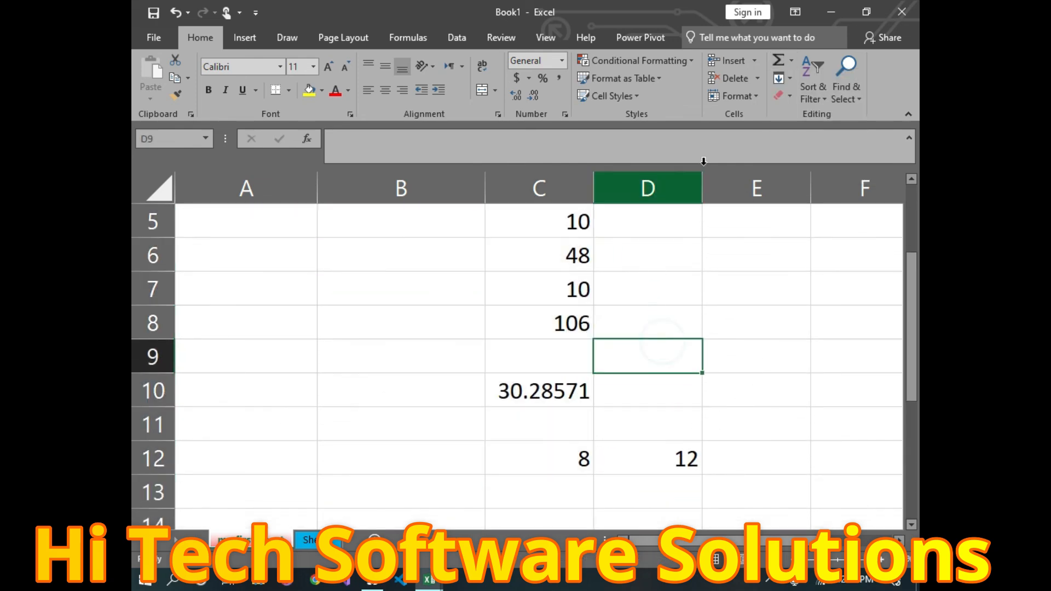
{"action": "left_click", "coordinate": [794, 61]}
{"action": "left_click", "coordinate": [817, 134]}
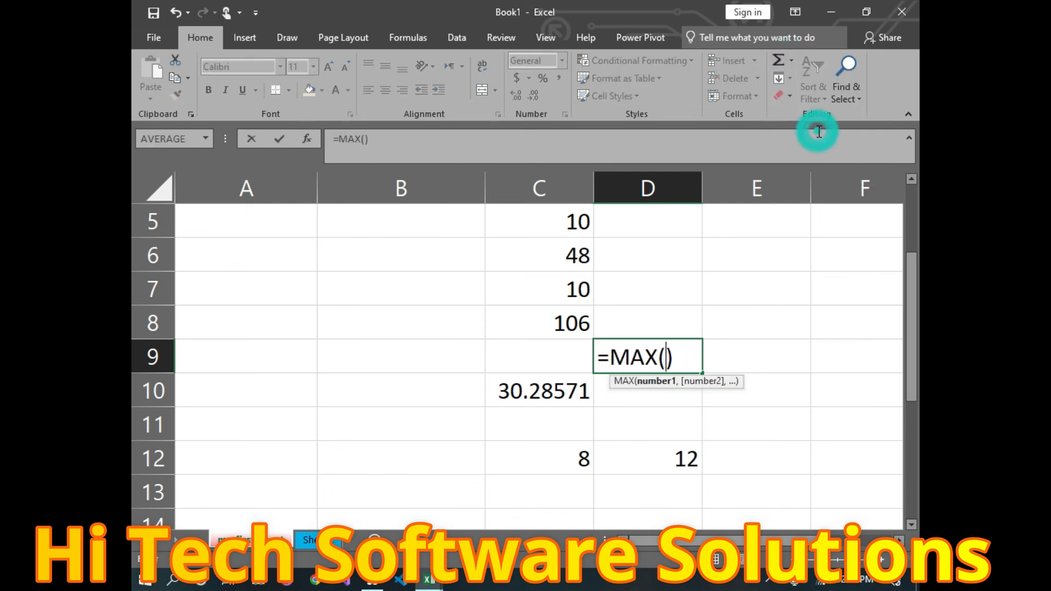
{"action": "scroll", "coordinate": [588, 343], "scroll_direction": "up", "scroll_amount": 2}
{"action": "left_click_drag", "start_coordinate": [526, 277], "coordinate": [520, 314]}
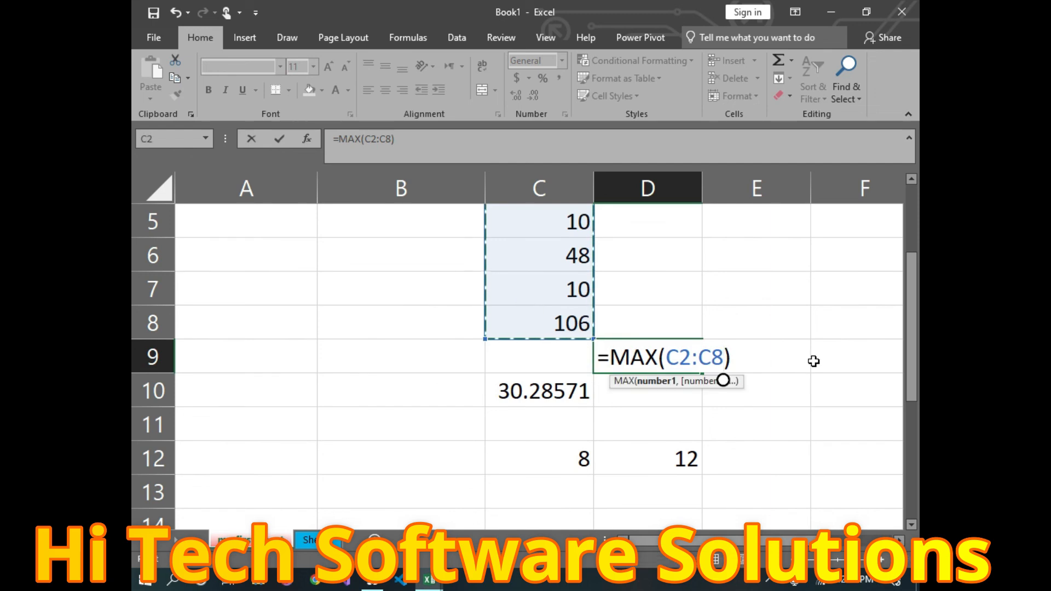
{"action": "key", "text": "Return"}
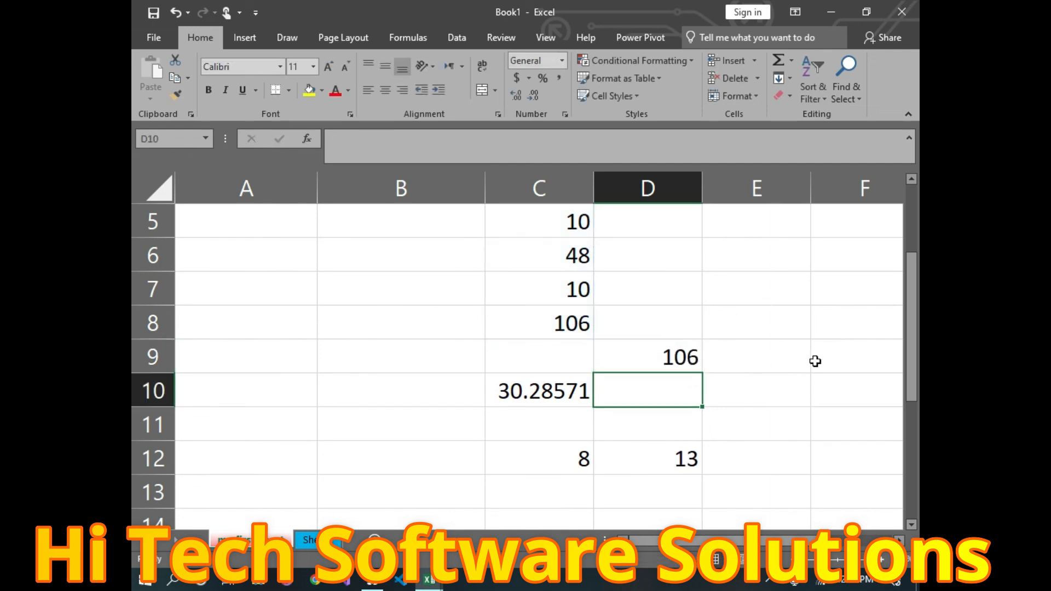
Step: Put =MAX(D1:D4) in E4 so it shows 20
{"action": "scroll", "coordinate": [513, 285], "scroll_direction": "up", "scroll_amount": 2}
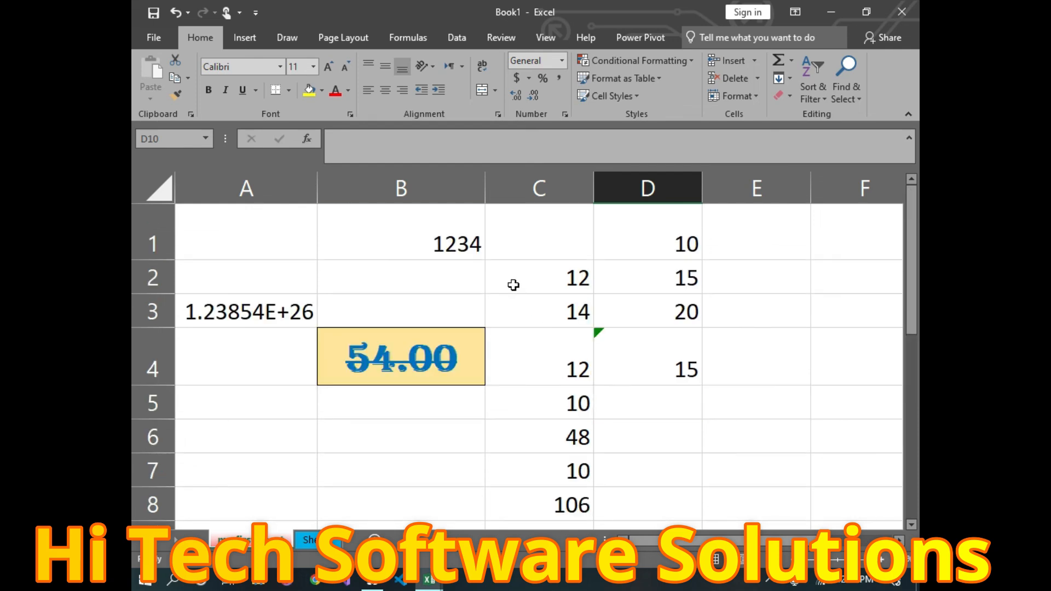
{"action": "left_click_drag", "start_coordinate": [641, 250], "coordinate": [679, 367]}
{"action": "left_click", "coordinate": [748, 370]}
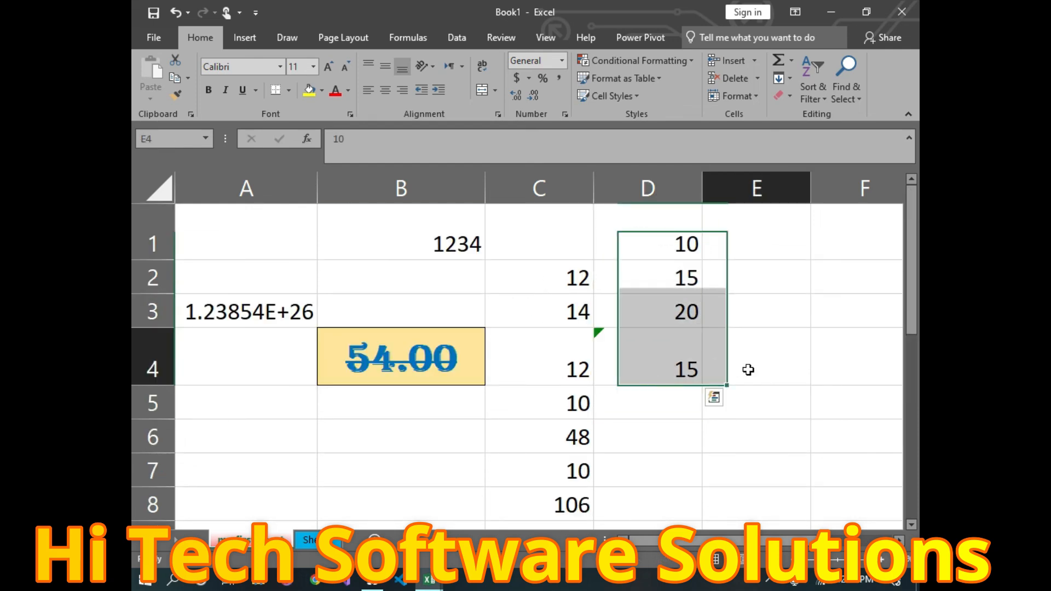
{"action": "left_click", "coordinate": [793, 58]}
{"action": "left_click", "coordinate": [805, 133]}
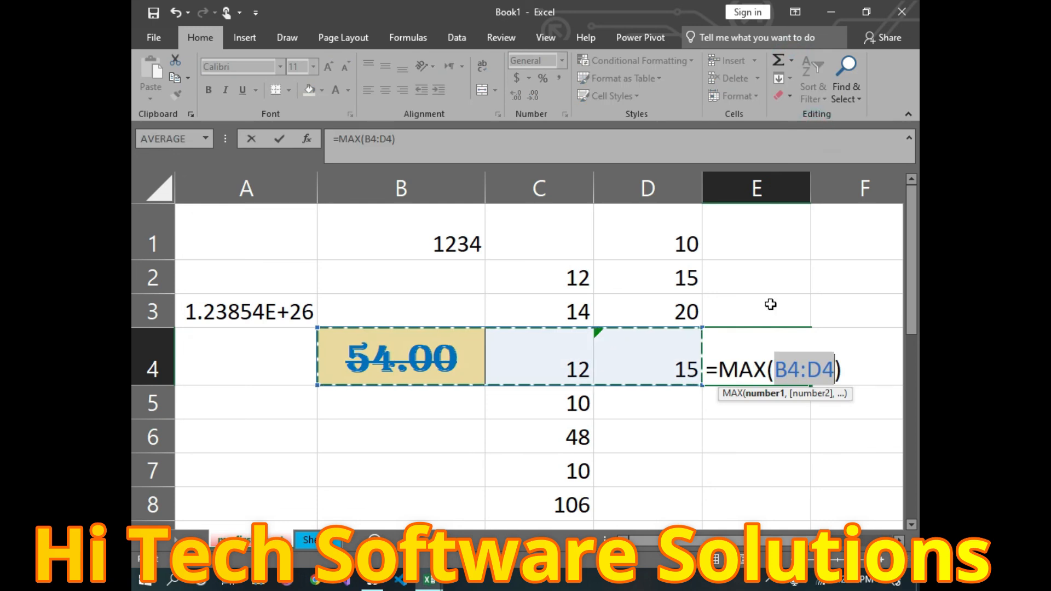
{"action": "left_click_drag", "start_coordinate": [638, 244], "coordinate": [634, 358]}
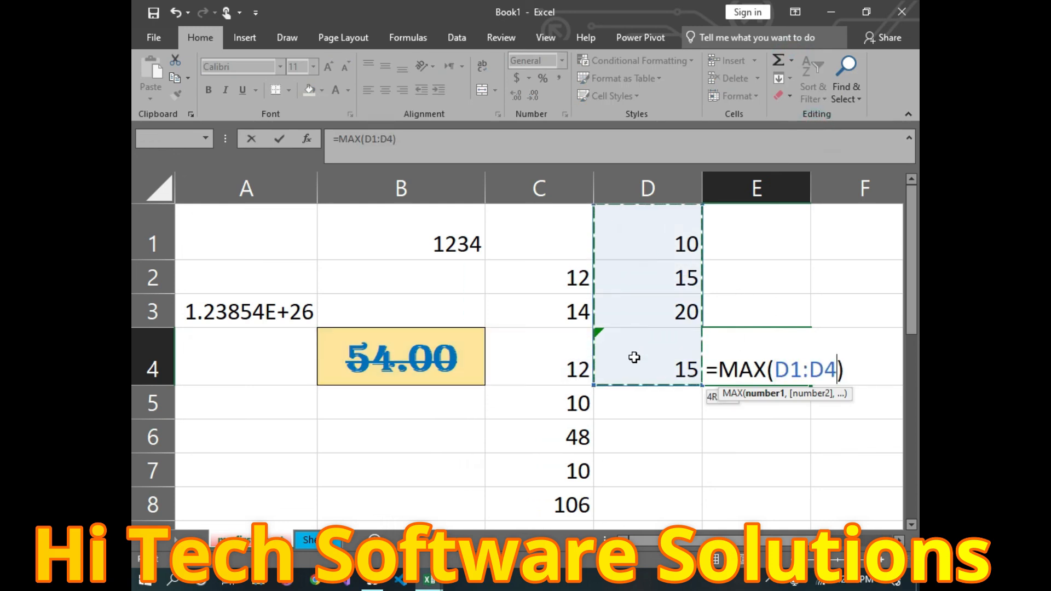
{"action": "key", "text": "Return"}
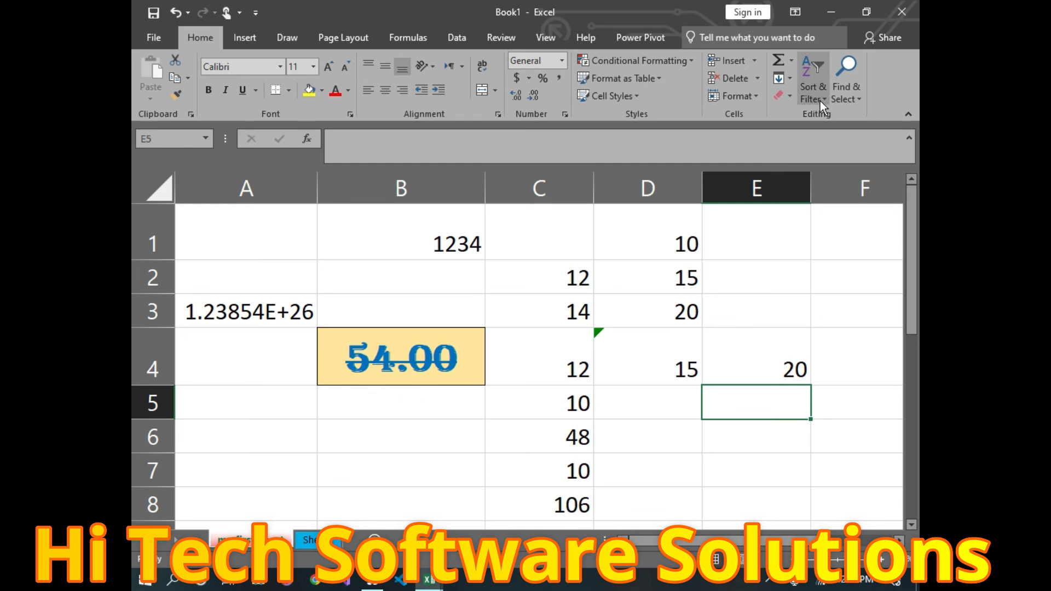
{"action": "left_click", "coordinate": [652, 441]}
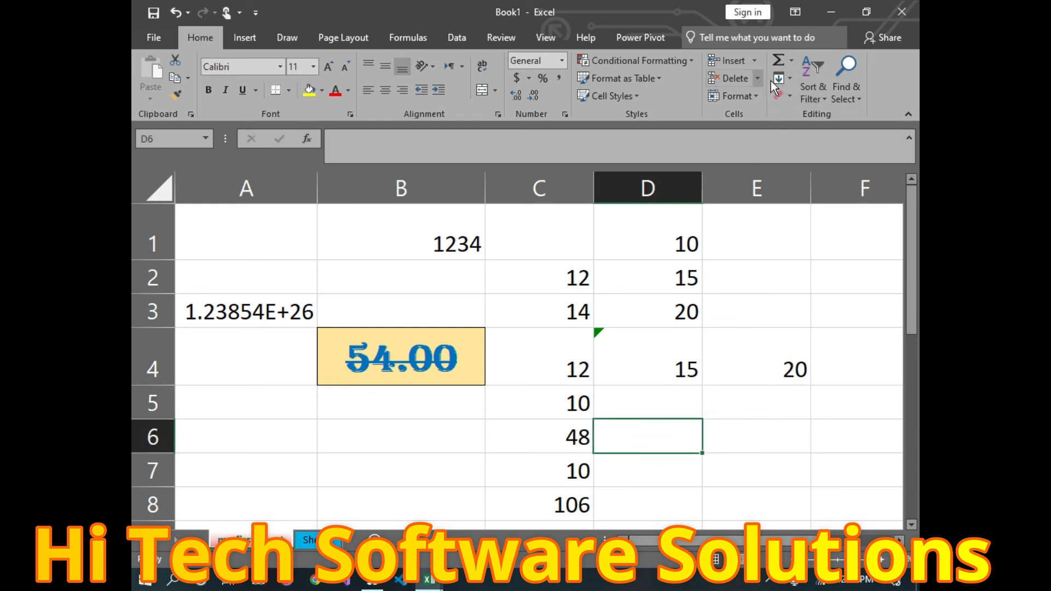
Step: Insert =MIN(C2:D5) in D6 so it shows 10
{"action": "left_click", "coordinate": [790, 55]}
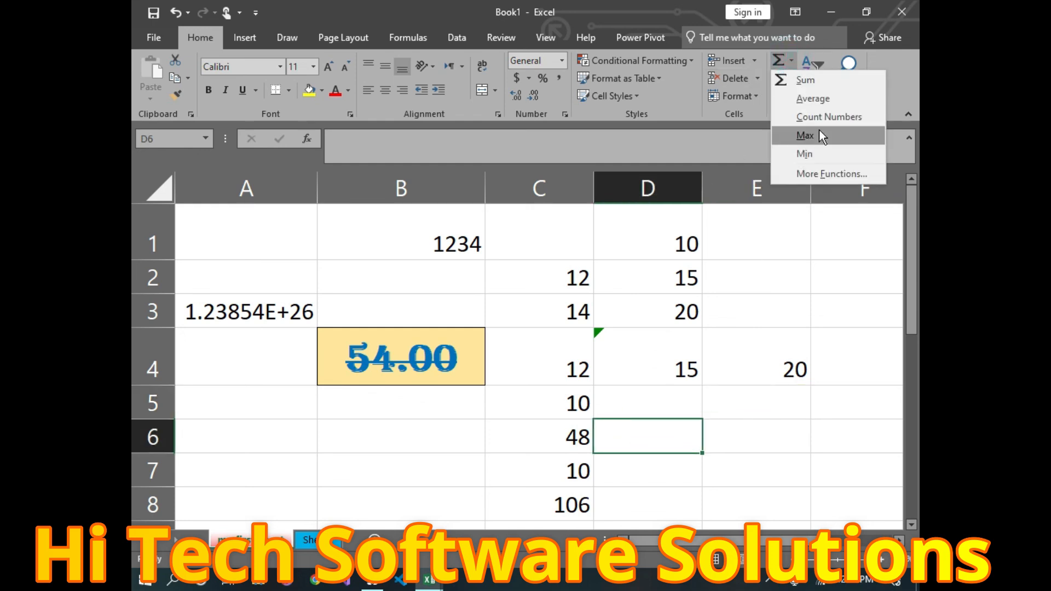
{"action": "left_click", "coordinate": [820, 155]}
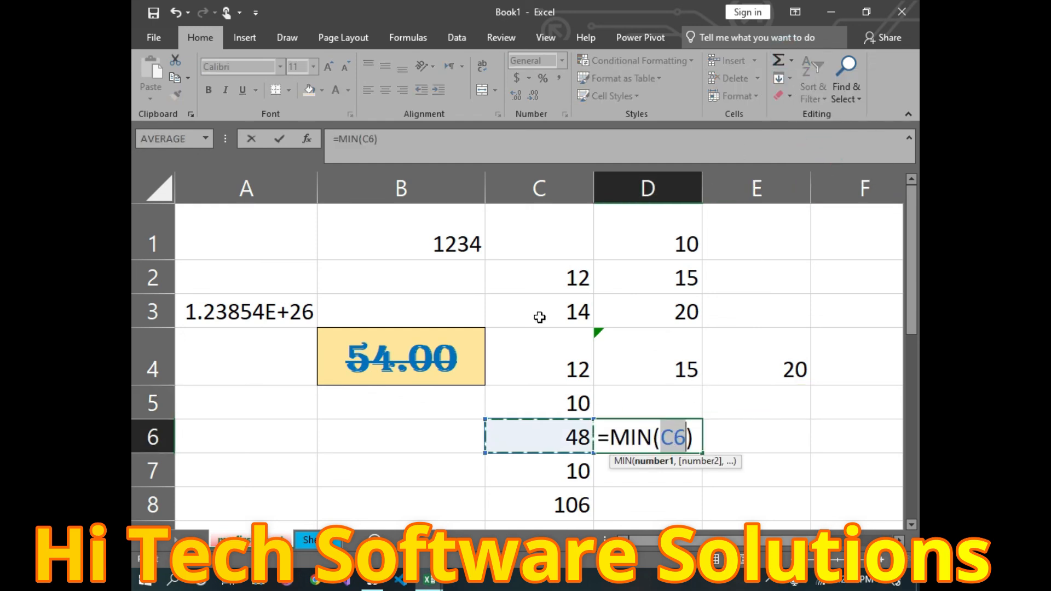
{"action": "left_click_drag", "start_coordinate": [530, 276], "coordinate": [655, 403]}
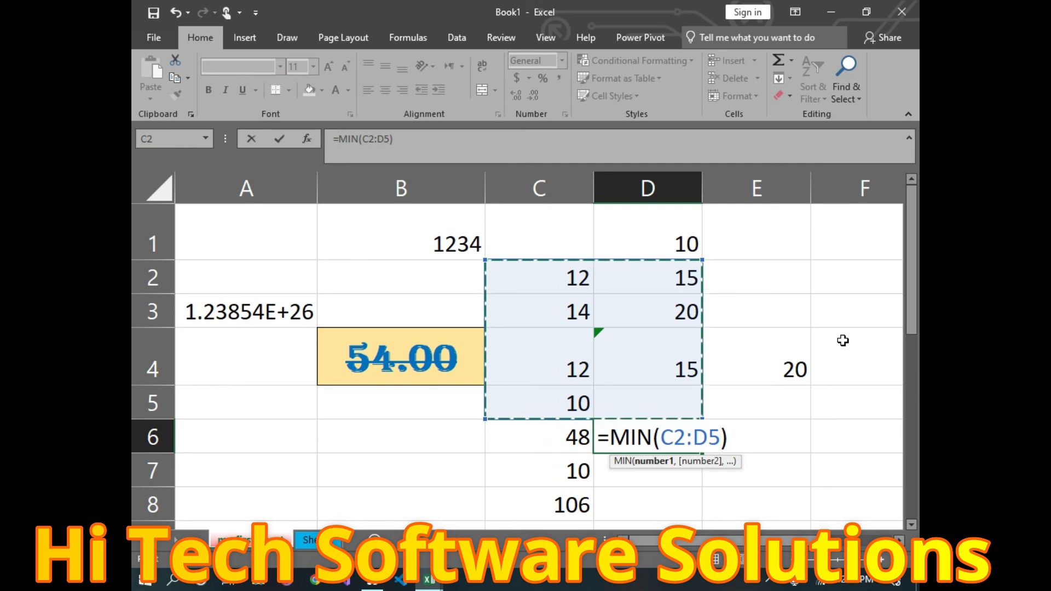
{"action": "key", "text": "Return"}
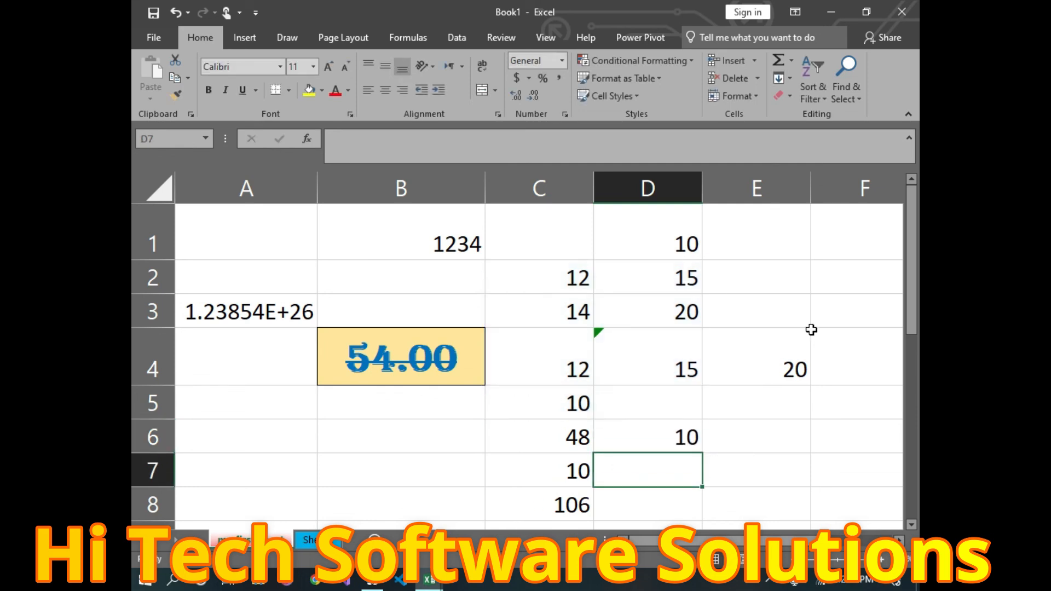
{"action": "left_click", "coordinate": [792, 61]}
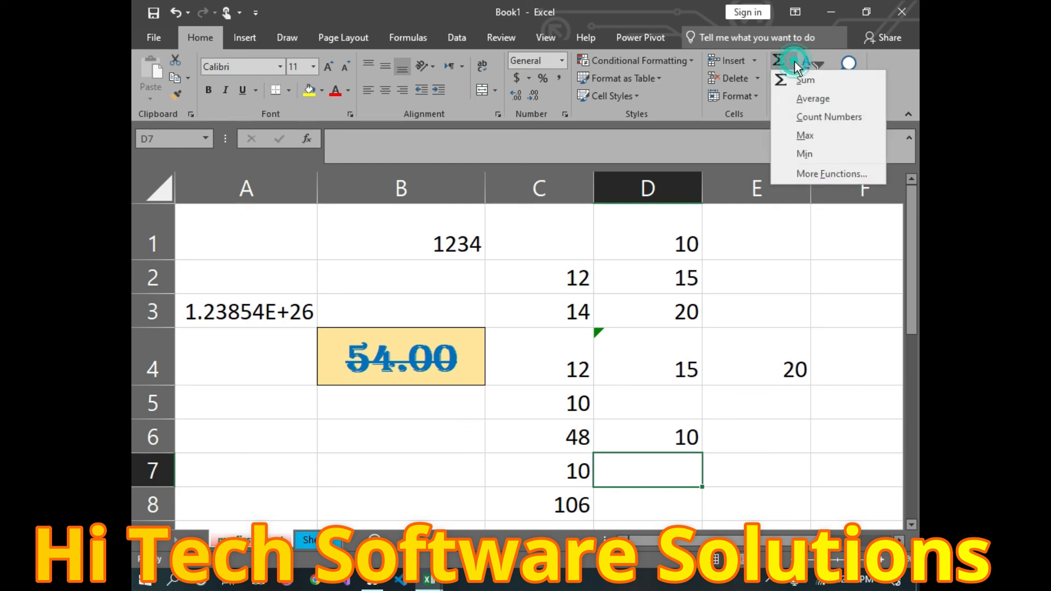
Step: Search 'product' in the Insert Function dialog to find the PRODUCT function
{"action": "left_click", "coordinate": [817, 181]}
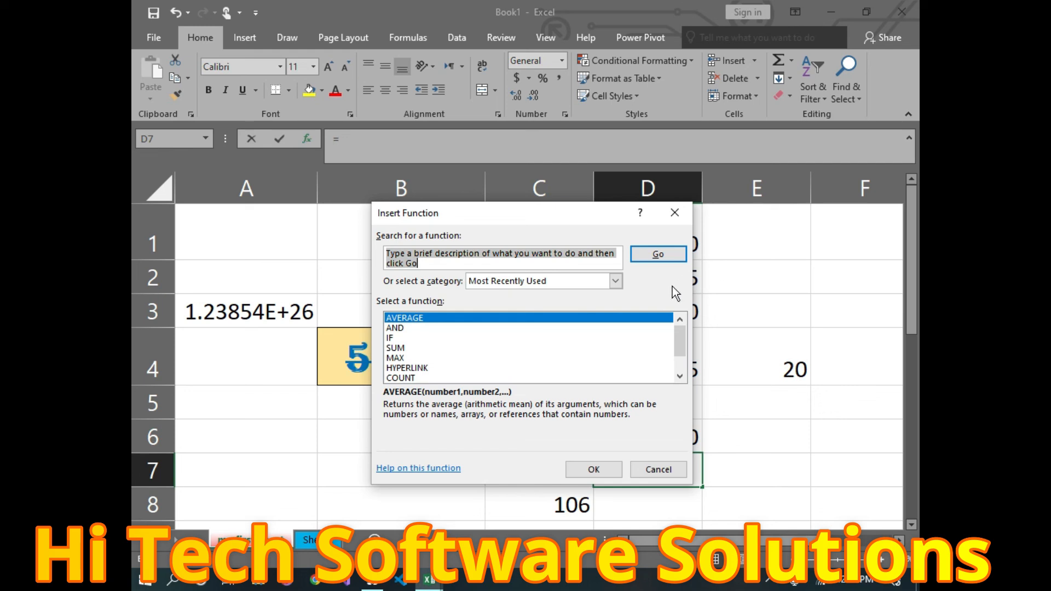
{"action": "type", "text": "product"}
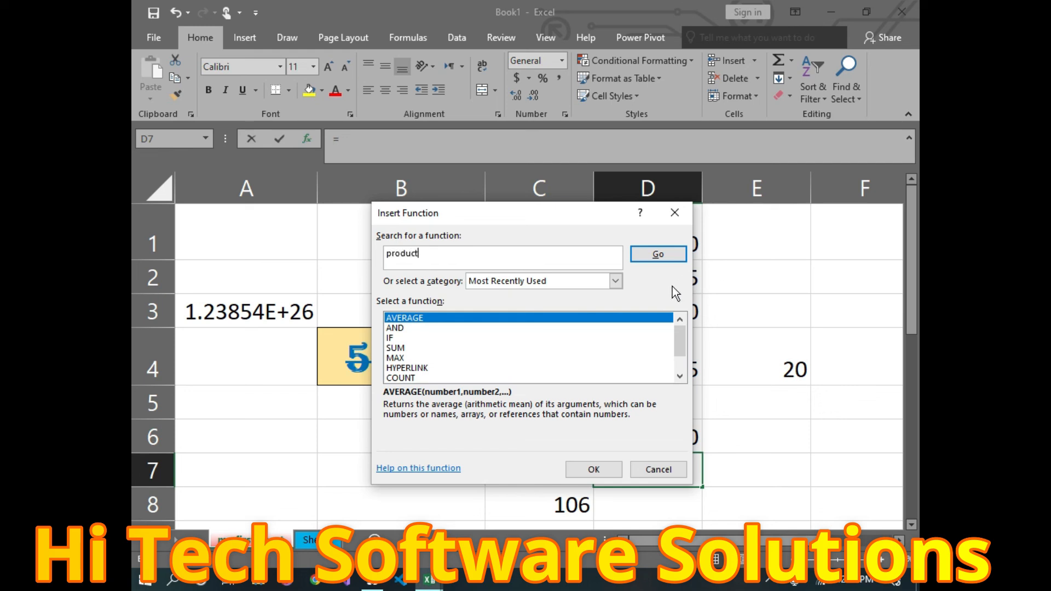
{"action": "left_click", "coordinate": [668, 254]}
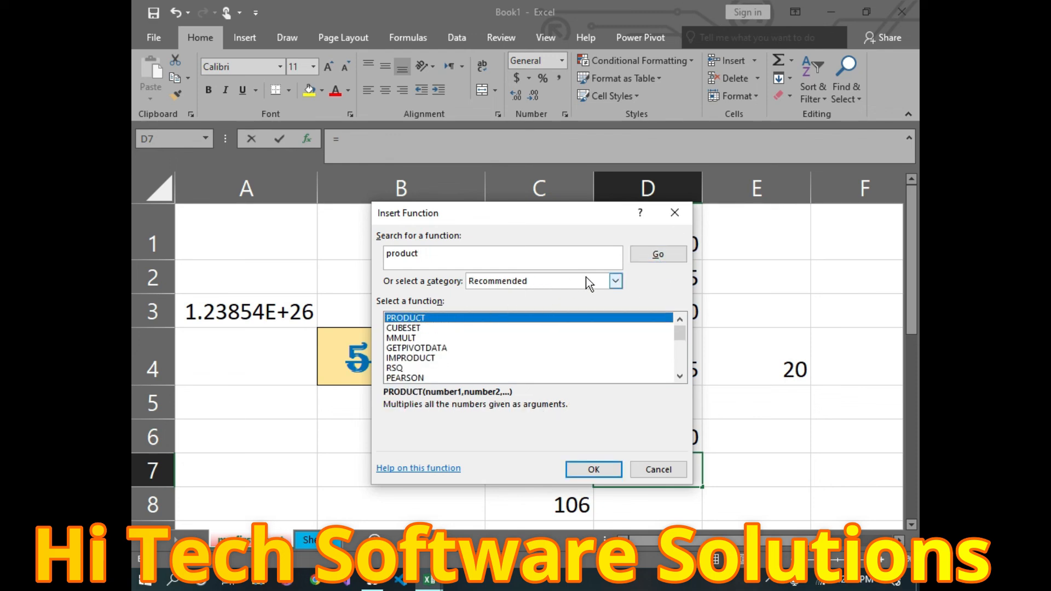
Step: Switch the Insert Function category to All and browse the full function list from ABS onward
{"action": "left_click", "coordinate": [615, 284]}
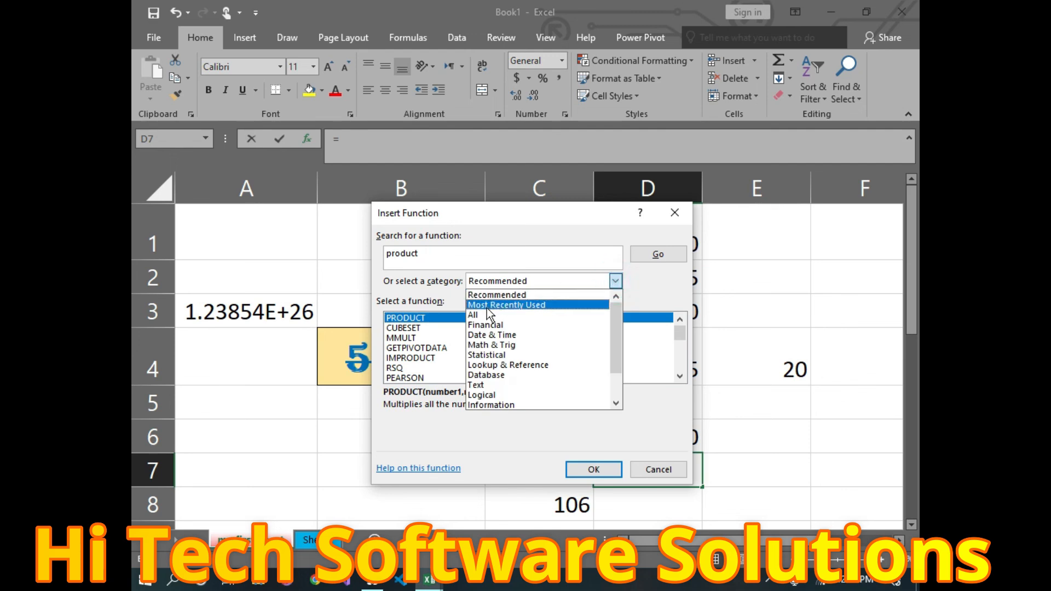
{"action": "left_click", "coordinate": [480, 317]}
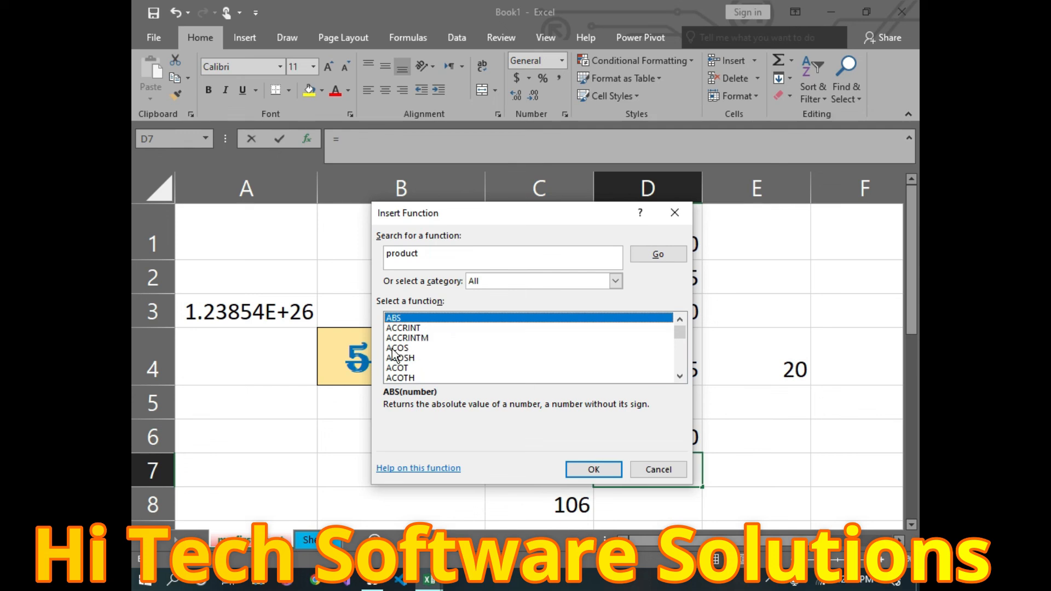
{"action": "scroll", "coordinate": [441, 358], "scroll_direction": "down", "scroll_amount": 2}
{"action": "scroll", "coordinate": [442, 361], "scroll_direction": "down", "scroll_amount": 20}
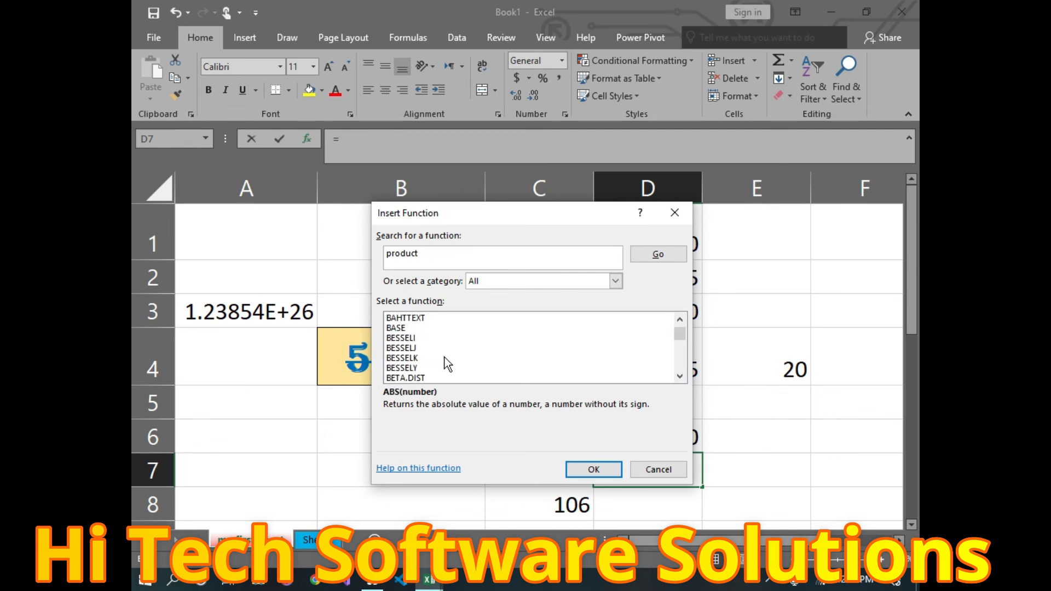
{"action": "scroll", "coordinate": [449, 363], "scroll_direction": "down", "scroll_amount": 20}
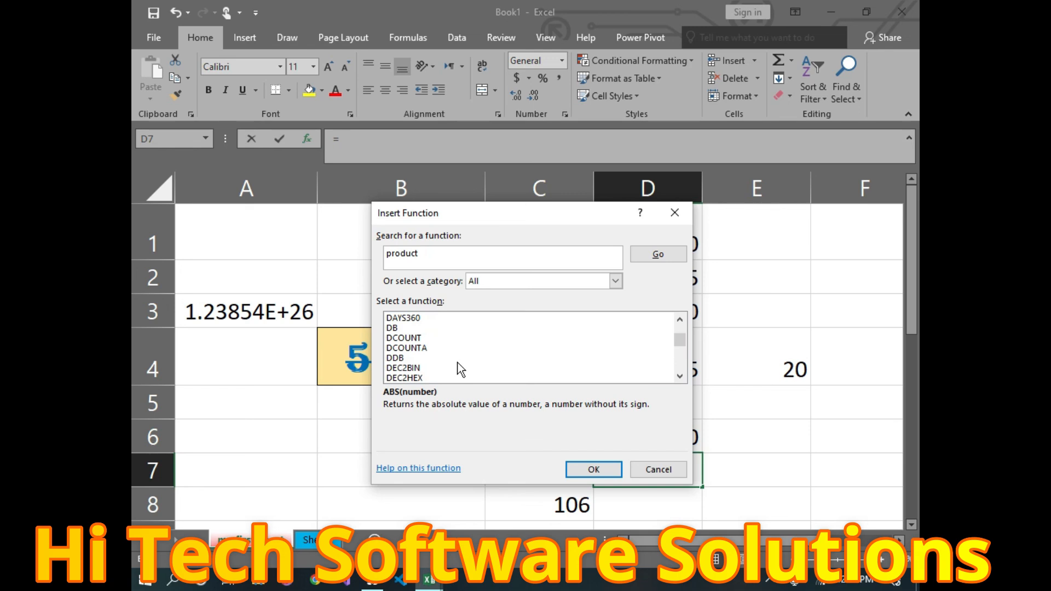
{"action": "scroll", "coordinate": [458, 362], "scroll_direction": "down", "scroll_amount": 20}
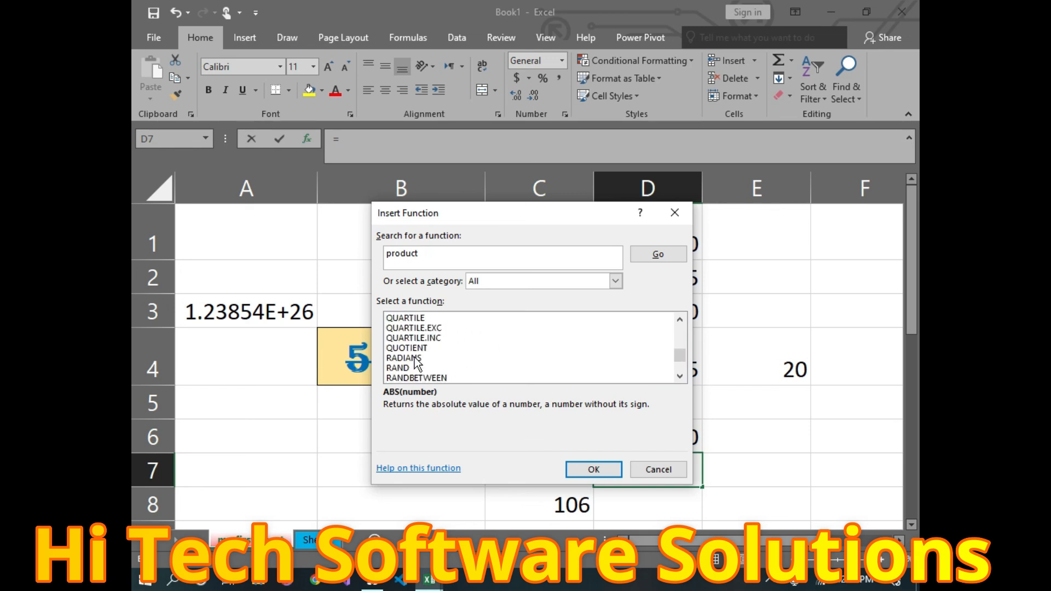
{"action": "scroll", "coordinate": [414, 356], "scroll_direction": "up", "scroll_amount": 20}
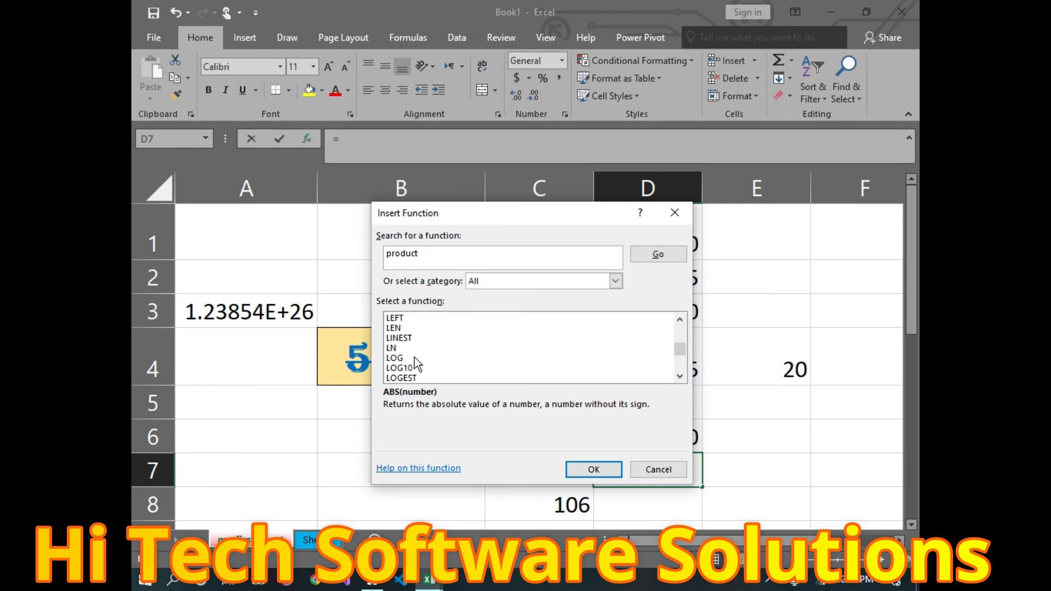
{"action": "scroll", "coordinate": [415, 363], "scroll_direction": "up", "scroll_amount": 20}
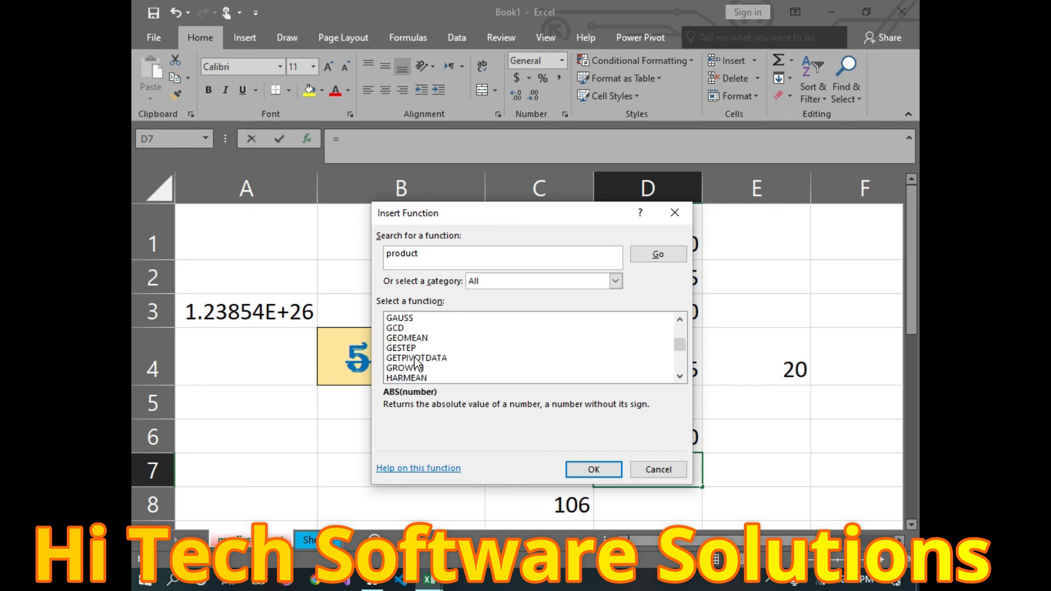
{"action": "scroll", "coordinate": [417, 364], "scroll_direction": "up", "scroll_amount": 20}
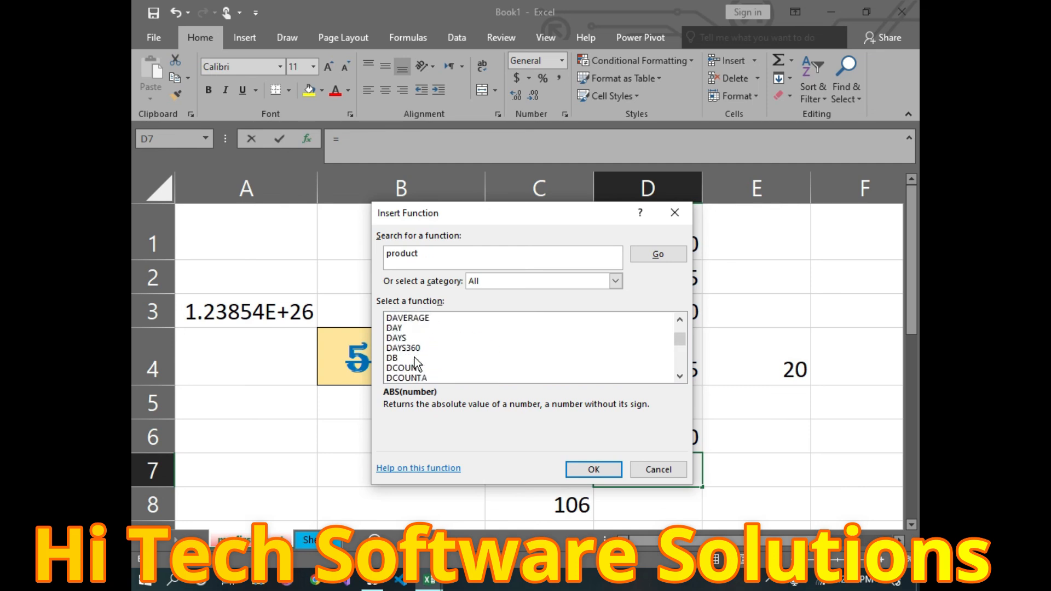
{"action": "scroll", "coordinate": [414, 361], "scroll_direction": "up", "scroll_amount": 20}
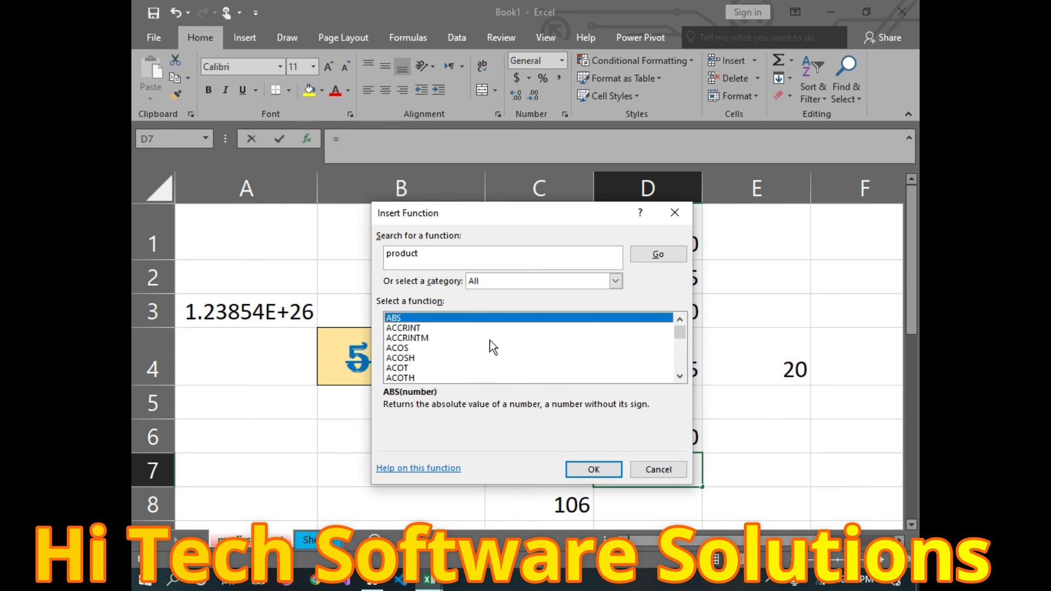
{"action": "scroll", "coordinate": [493, 347], "scroll_direction": "down", "scroll_amount": 9}
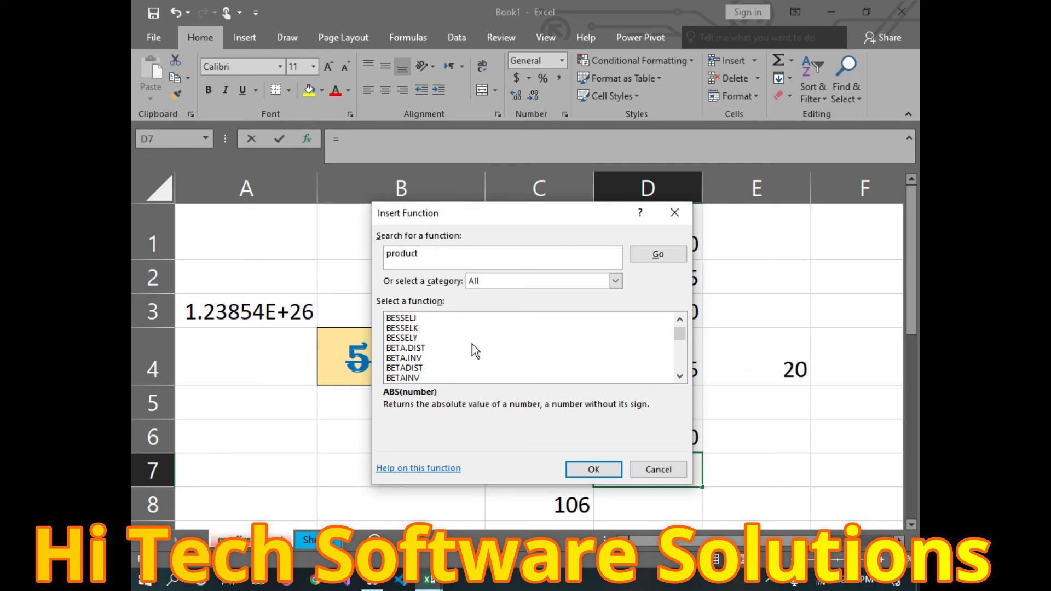